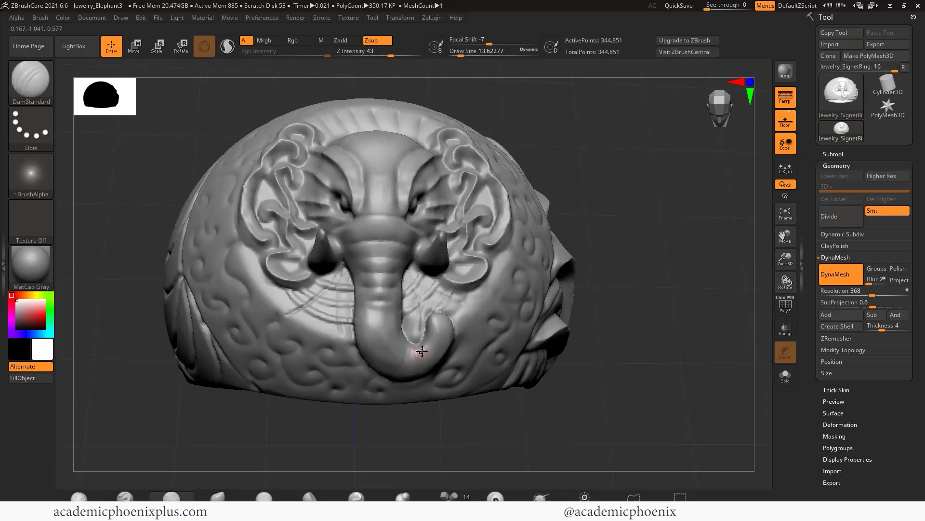
drag(642, 281, 602, 333)
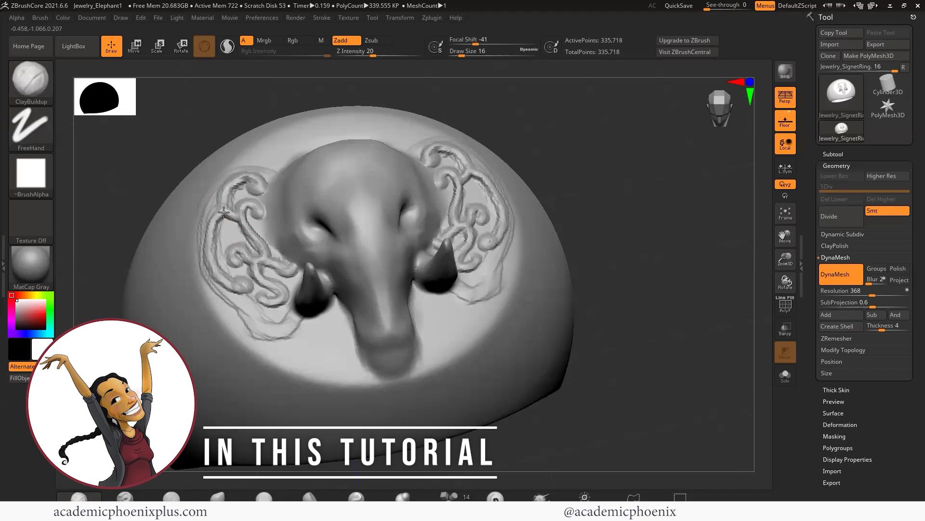
drag(373, 54, 379, 54)
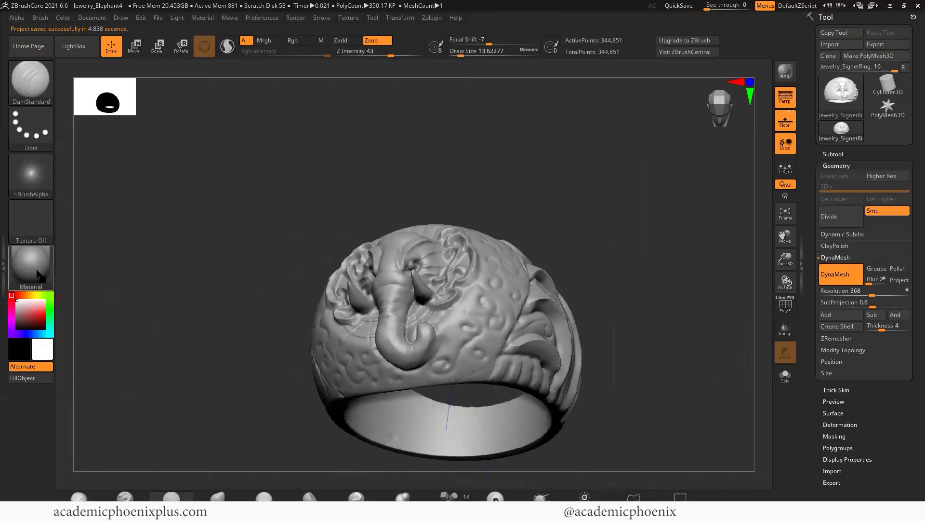
- Preview the finished elephant ring in the Green Metallic and Chrome A materials
click(31, 267)
click(510, 314)
drag(605, 213, 600, 256)
click(48, 277)
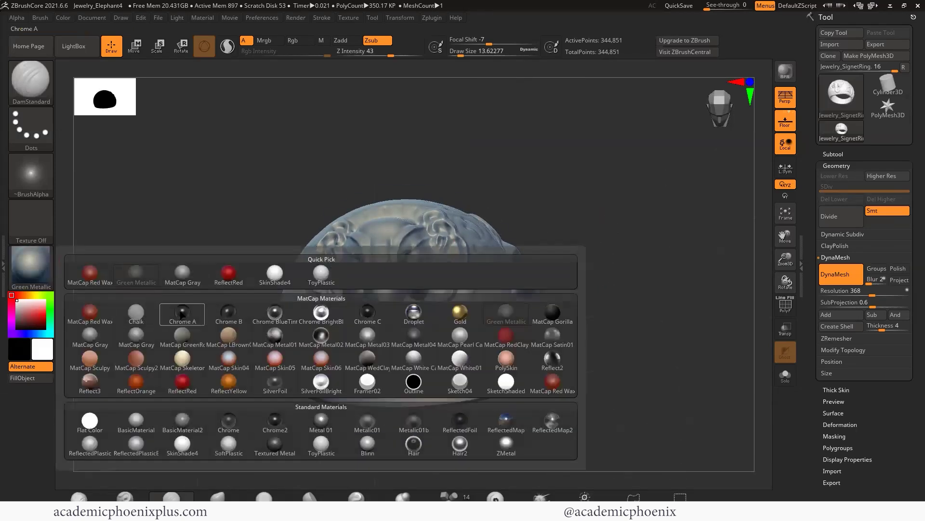
click(183, 311)
click(30, 268)
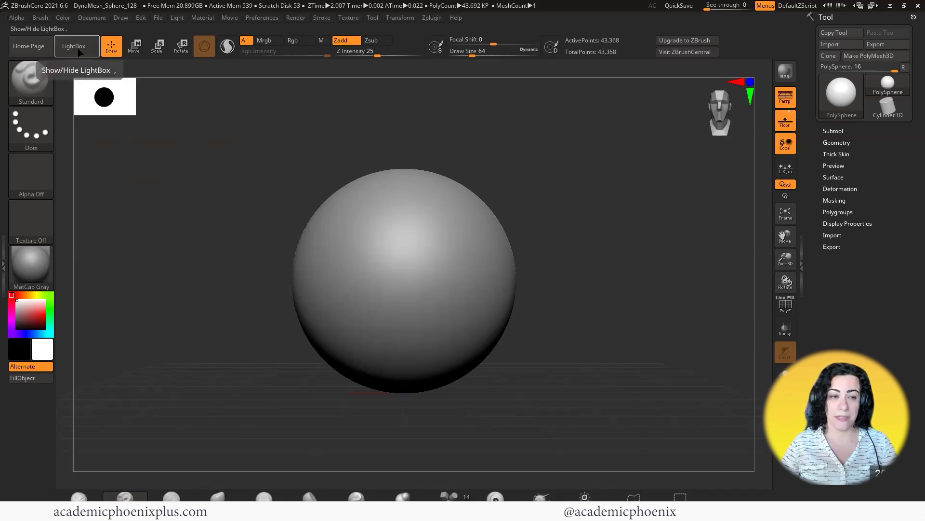
- Open the Jewelry_SignetRing.ZPR project from the Jewelry folder of LightBox
click(77, 47)
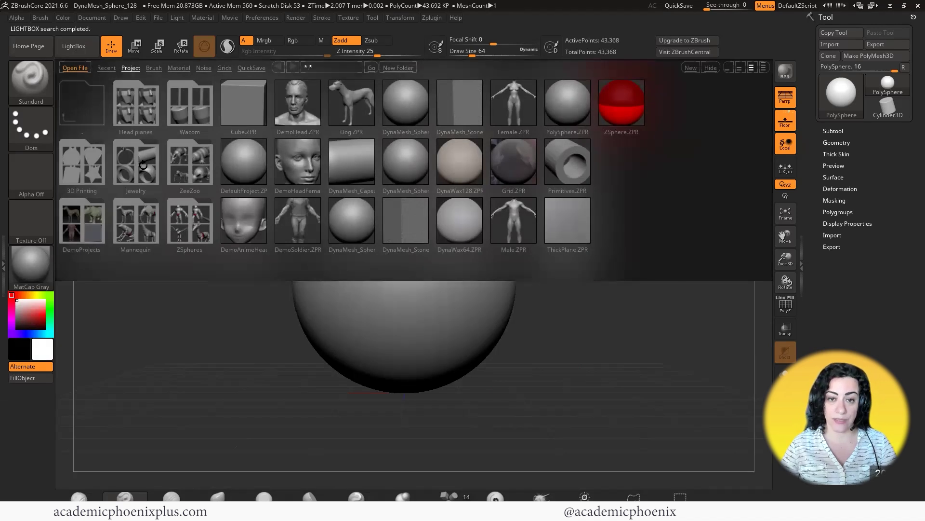
click(143, 167)
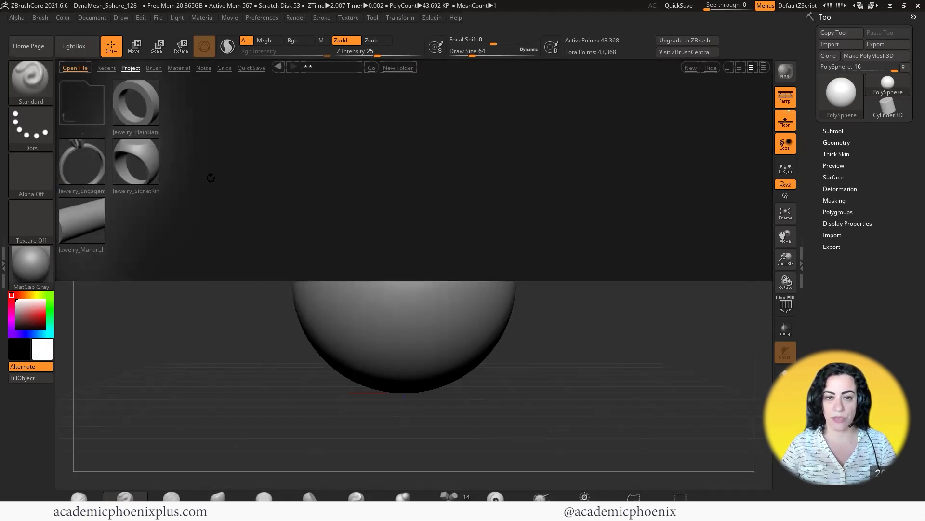
double_click(138, 164)
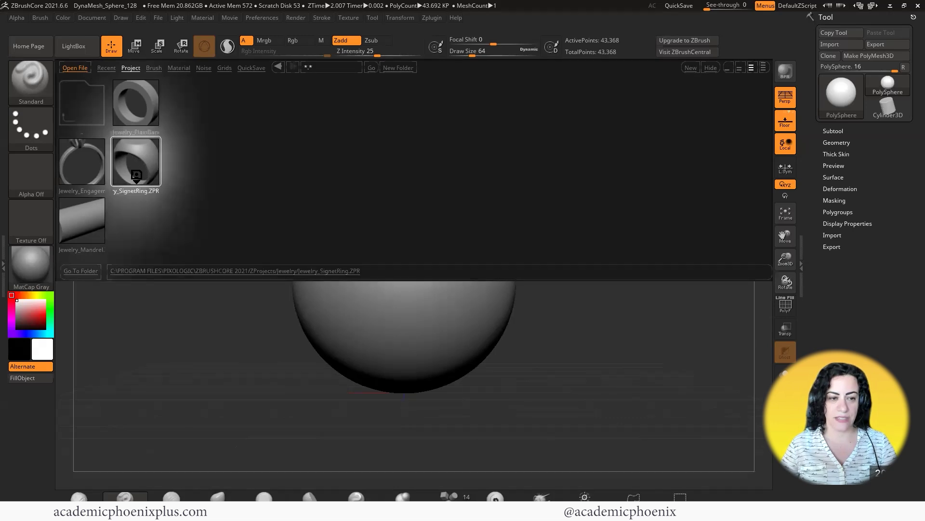
drag(570, 159, 565, 163)
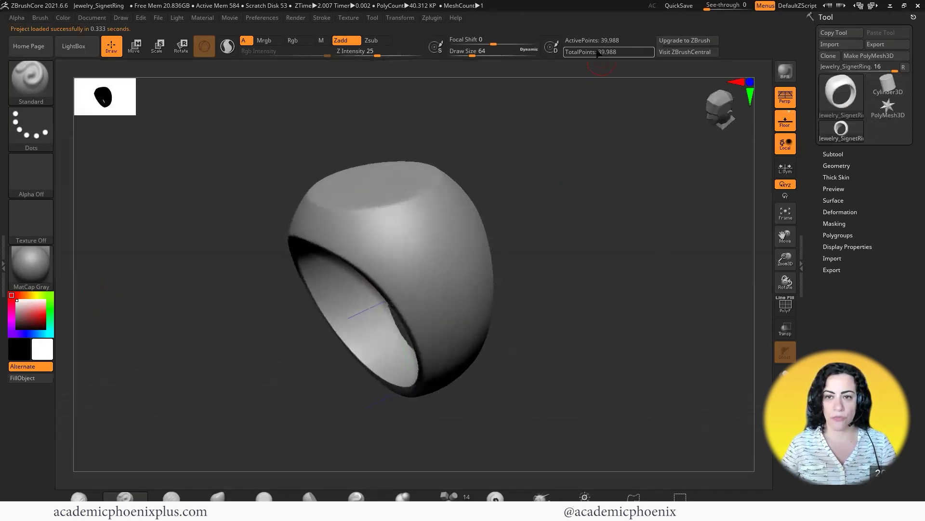
- Divide the signet ring's mesh up to subdivision level 3, checking its polyframe between divisions
drag(508, 206, 505, 223)
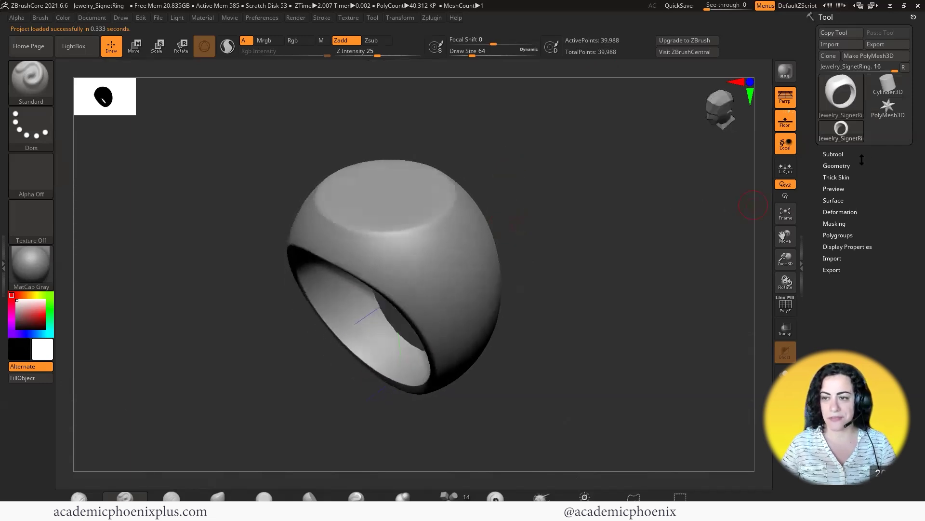
click(841, 154)
click(840, 154)
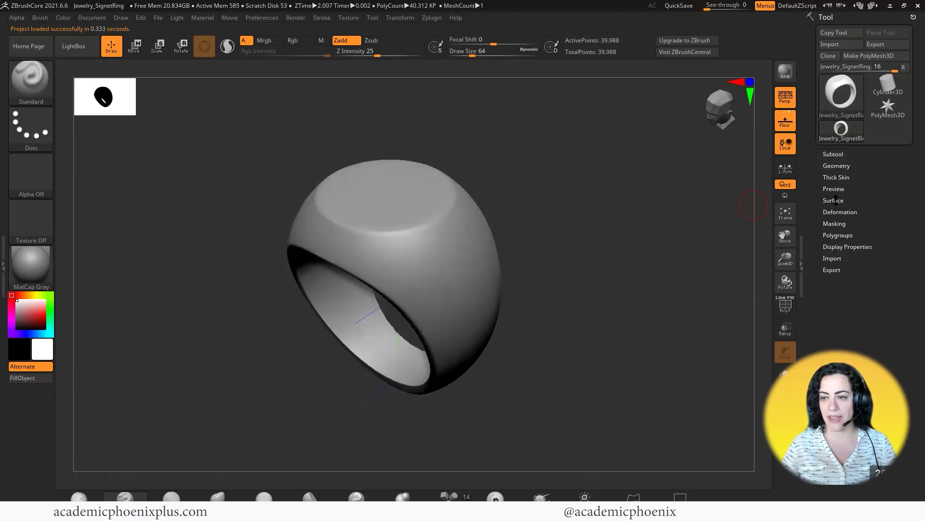
click(837, 165)
click(843, 217)
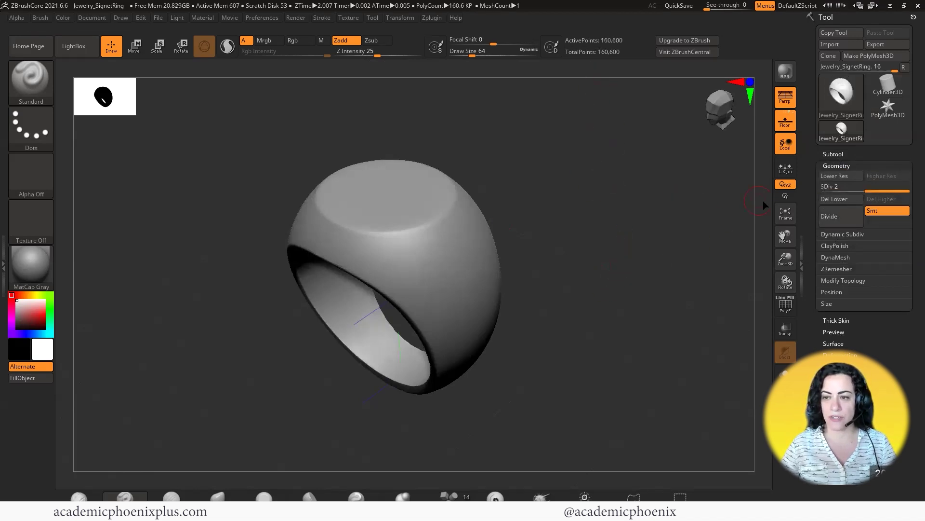
click(785, 306)
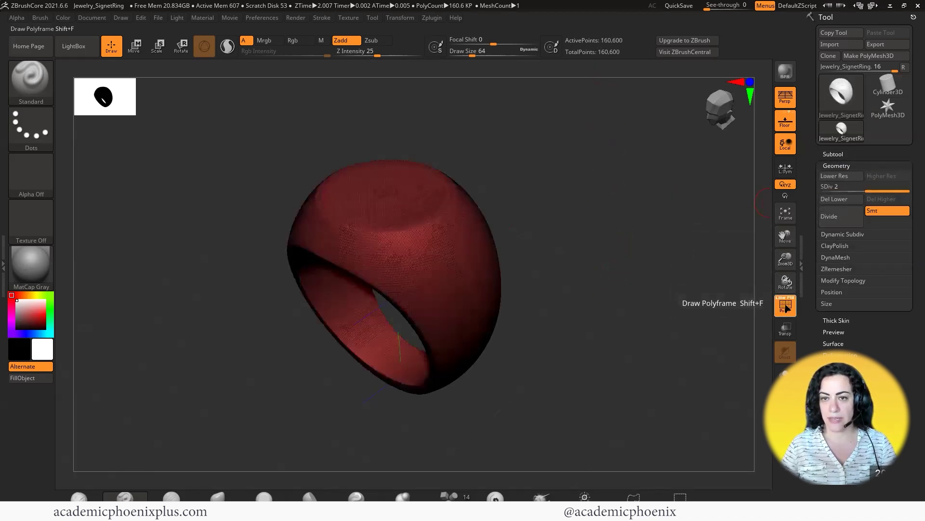
click(786, 308)
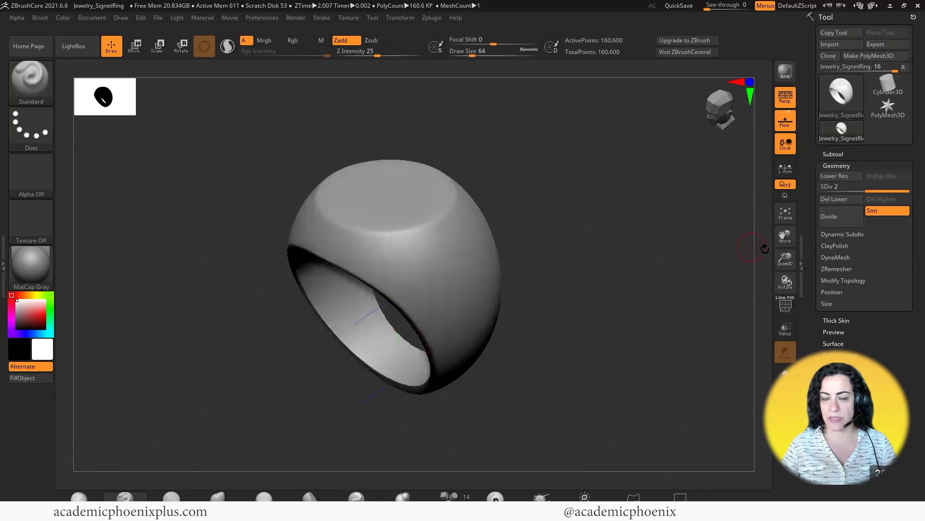
click(843, 216)
drag(598, 239, 634, 140)
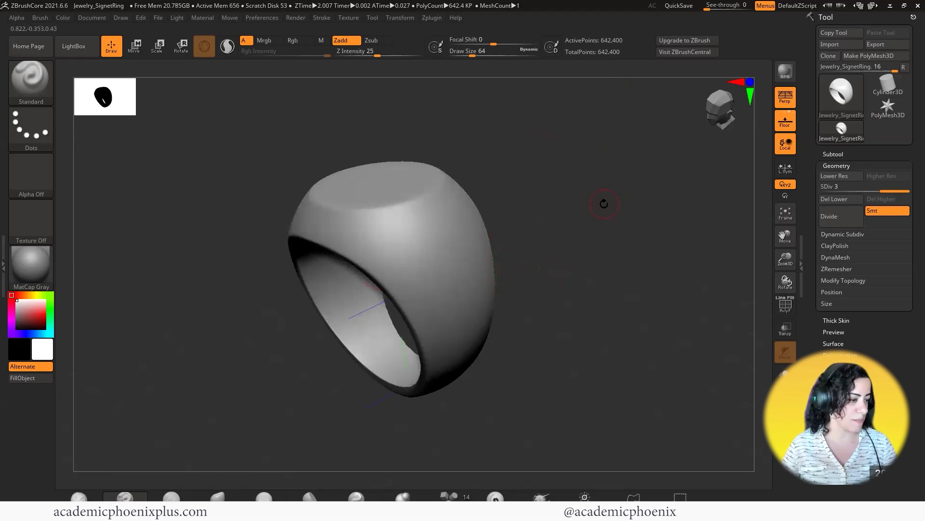
- Switch to Photos to view the elephant ring reference image elepahantRing2.jpg, and move its window out of the way
mouse_move(573, 255)
mouse_down()
mouse_move(574, 265)
mouse_move(572, 252)
mouse_up()
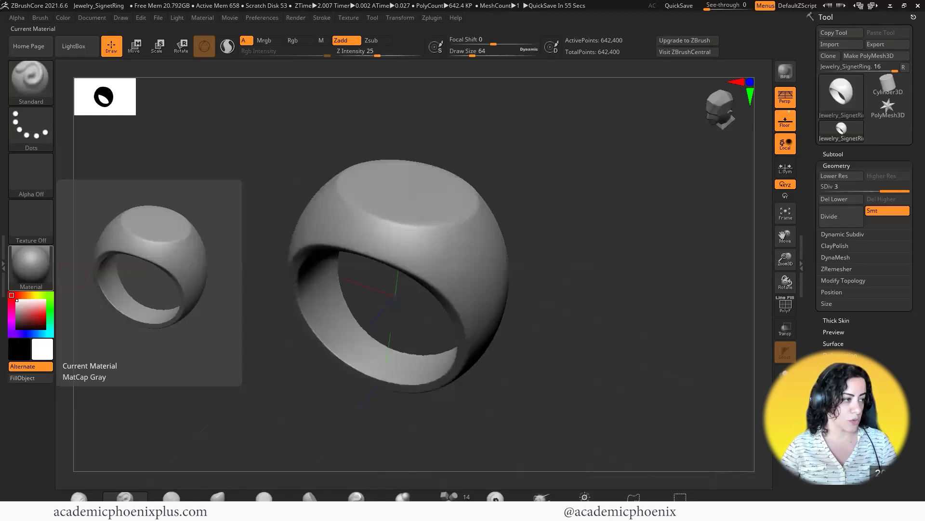
key(alt+Tab)
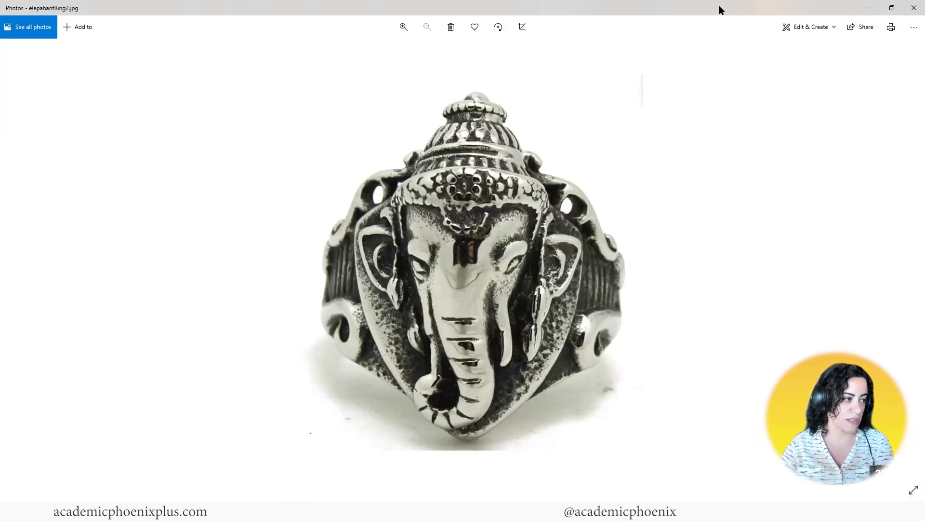
drag(719, 6, 0, 21)
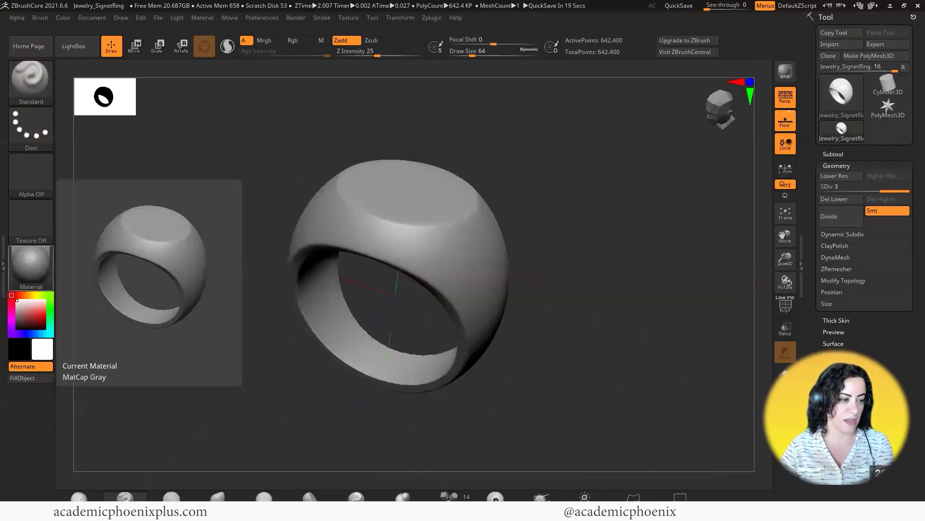
- Choose the ClayBuildup brush for sculpting the ring's flat face and set its Focal Shift to -41
drag(556, 200, 662, 255)
click(36, 96)
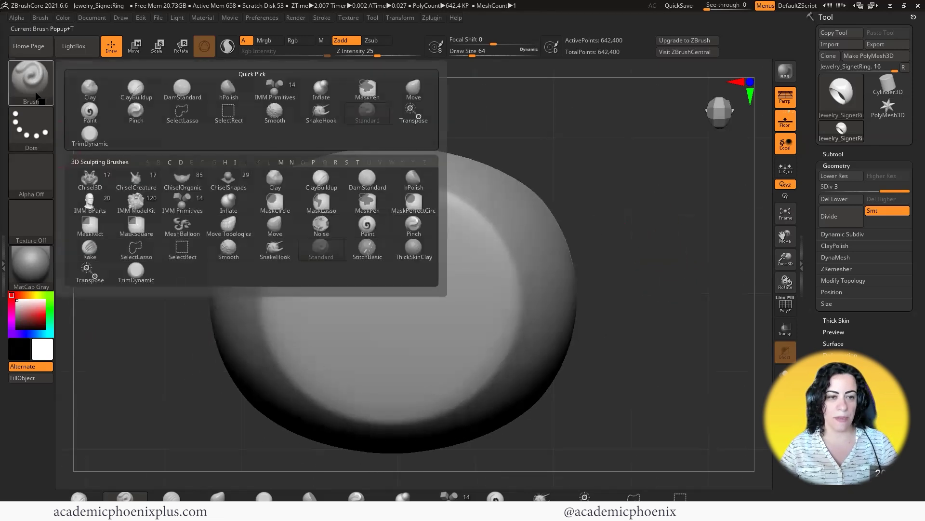
click(40, 100)
click(33, 82)
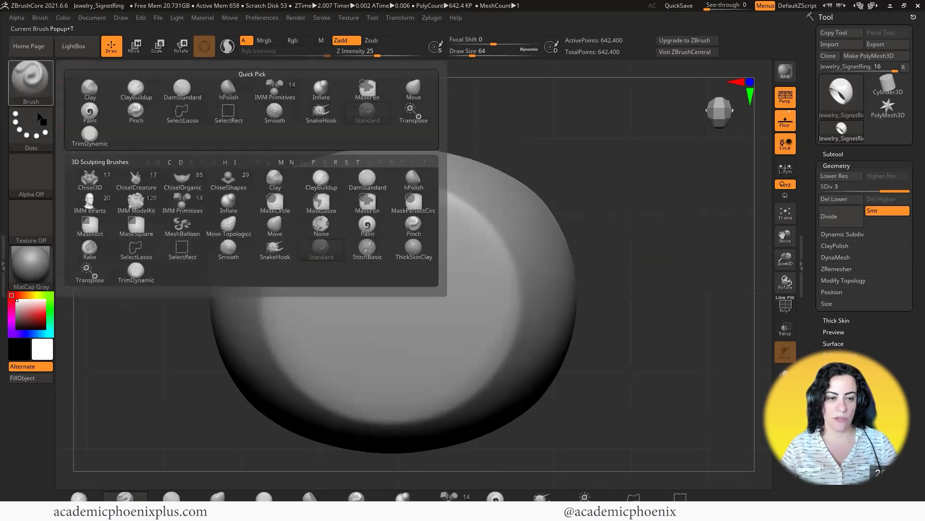
click(33, 82)
click(33, 84)
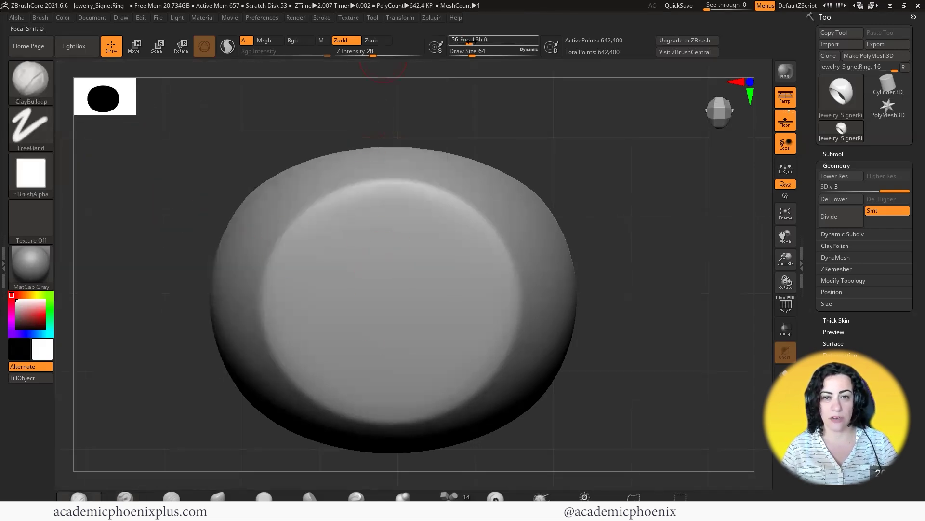
drag(469, 46, 472, 46)
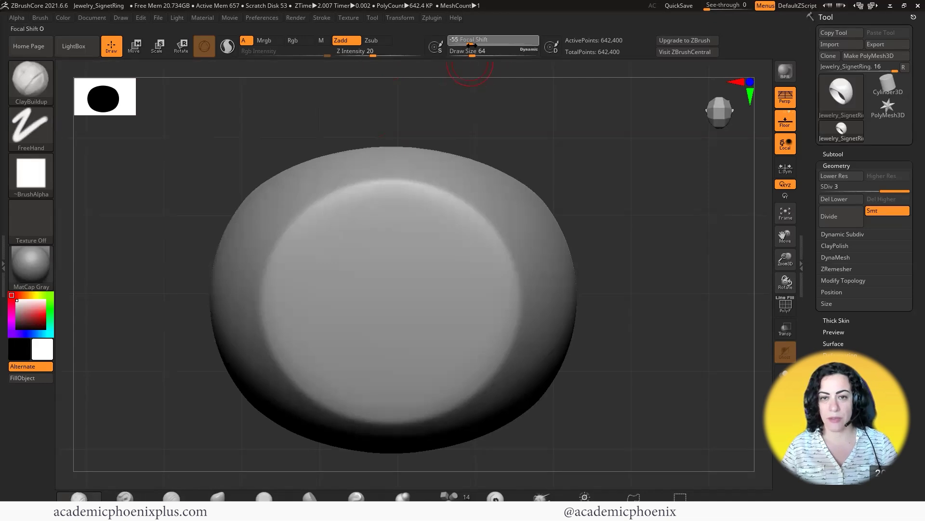
- Activate symmetry for the ring and test it with a ClayBuildup stroke across the flat face, removing the test strokes
mouse_move(388, 224)
mouse_down()
mouse_move(388, 273)
mouse_move(399, 275)
mouse_up()
key(ctrl+z)
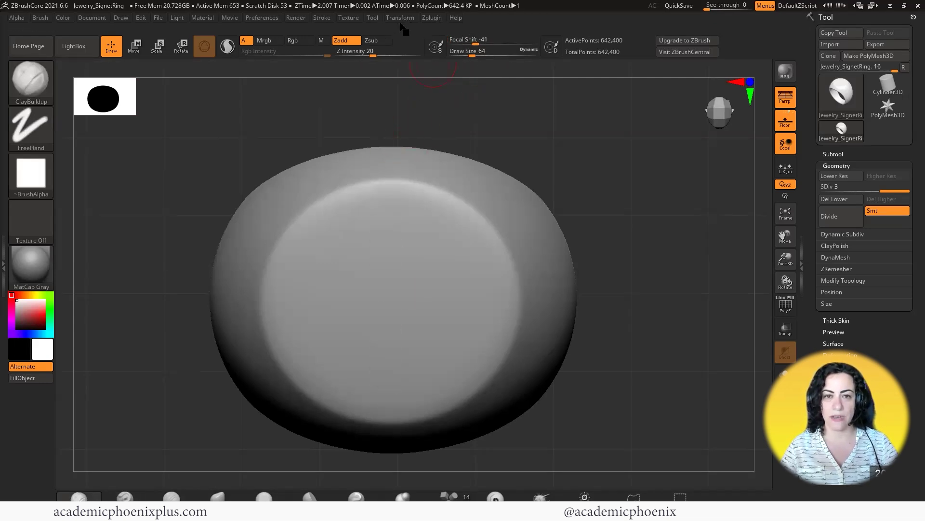
click(400, 19)
click(436, 259)
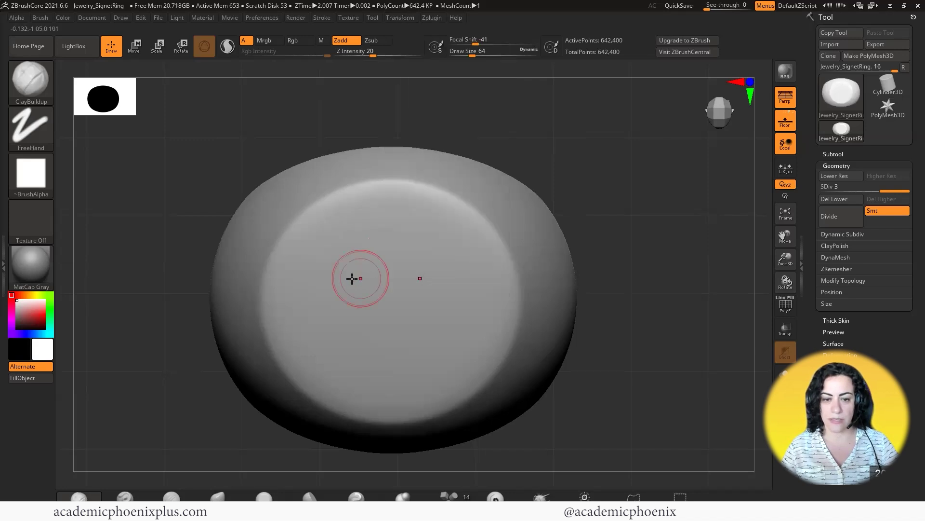
mouse_move(331, 263)
mouse_down()
mouse_move(320, 271)
mouse_move(345, 275)
mouse_up()
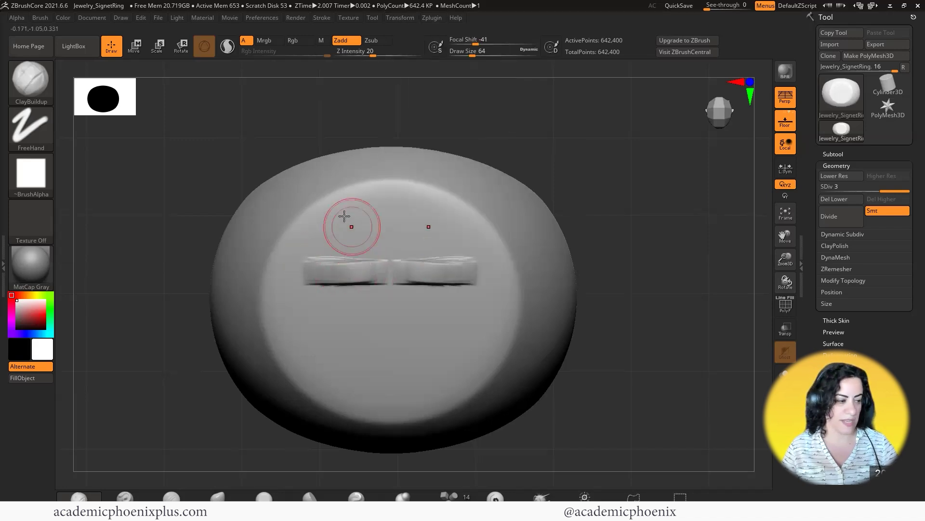
key(ctrl+z)
- Build up the elephant's rounded head and long trunk in clay on the ring's flat face, undoing the stray strokes at the trunk's tip
mouse_move(379, 240)
mouse_down()
mouse_move(376, 304)
mouse_move(356, 270)
mouse_move(352, 299)
mouse_move(373, 314)
mouse_move(390, 247)
mouse_move(389, 306)
mouse_move(391, 252)
mouse_move(362, 239)
mouse_move(377, 307)
mouse_move(385, 258)
mouse_move(359, 254)
mouse_move(355, 279)
mouse_move(386, 250)
mouse_move(343, 308)
mouse_move(403, 331)
mouse_move(390, 290)
mouse_move(391, 409)
mouse_move(432, 405)
mouse_move(450, 392)
mouse_up()
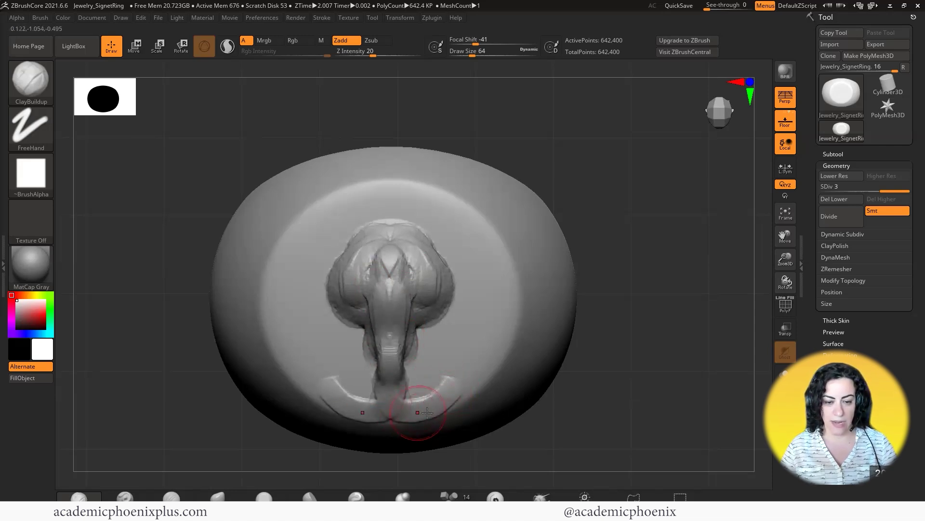
key(ctrl+z)
mouse_move(393, 362)
mouse_down()
mouse_move(397, 395)
mouse_move(396, 359)
mouse_up()
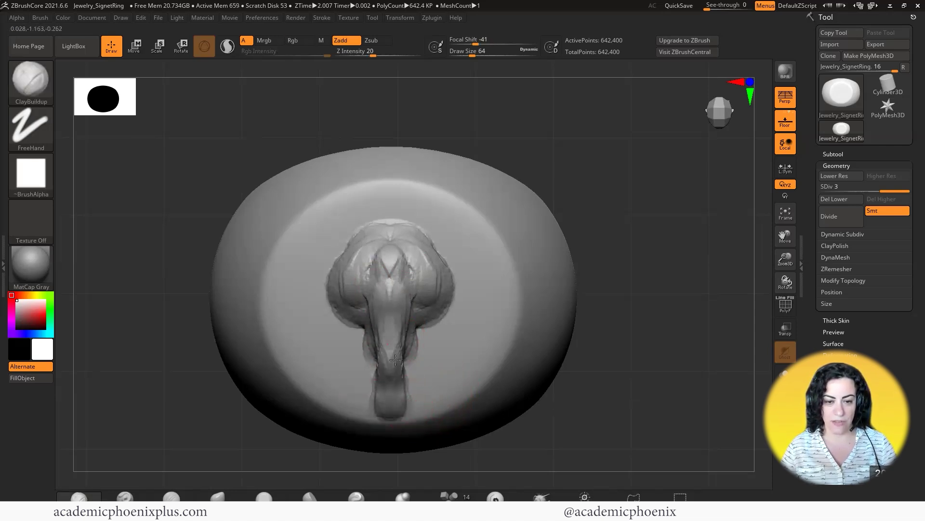
mouse_move(366, 299)
mouse_down()
mouse_move(374, 248)
mouse_move(342, 261)
mouse_up()
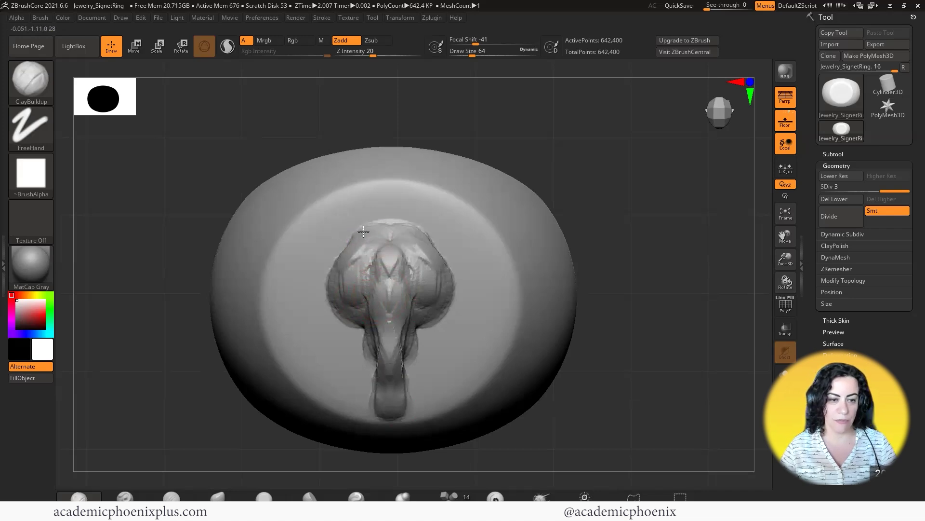
mouse_move(364, 232)
mouse_down()
mouse_move(356, 240)
mouse_move(374, 256)
mouse_move(356, 292)
mouse_move(395, 289)
mouse_up()
- Thicken the elephant's head from several angles and smooth the rough clay over the forehead and upper trunk
drag(703, 256, 504, 304)
mouse_move(382, 310)
mouse_down()
mouse_move(349, 263)
mouse_move(329, 304)
mouse_move(370, 328)
mouse_move(375, 320)
mouse_up()
drag(657, 251, 618, 256)
drag(454, 293, 453, 258)
drag(617, 216, 598, 217)
mouse_move(458, 264)
mouse_down()
mouse_move(473, 296)
mouse_move(458, 322)
mouse_move(434, 309)
mouse_move(443, 270)
mouse_move(354, 275)
mouse_move(401, 267)
mouse_up()
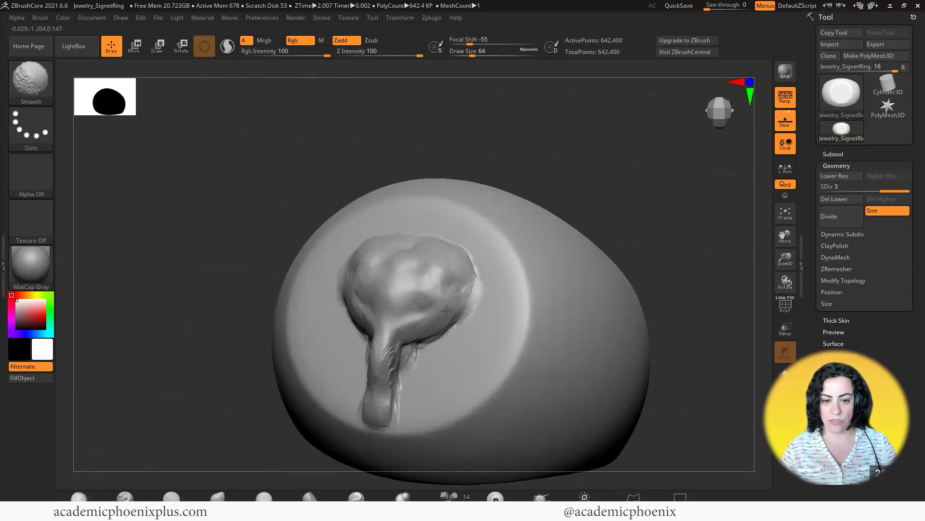
mouse_move(390, 340)
shift+mouse_down()
mouse_move(374, 373)
mouse_move(384, 413)
shift+mouse_up()
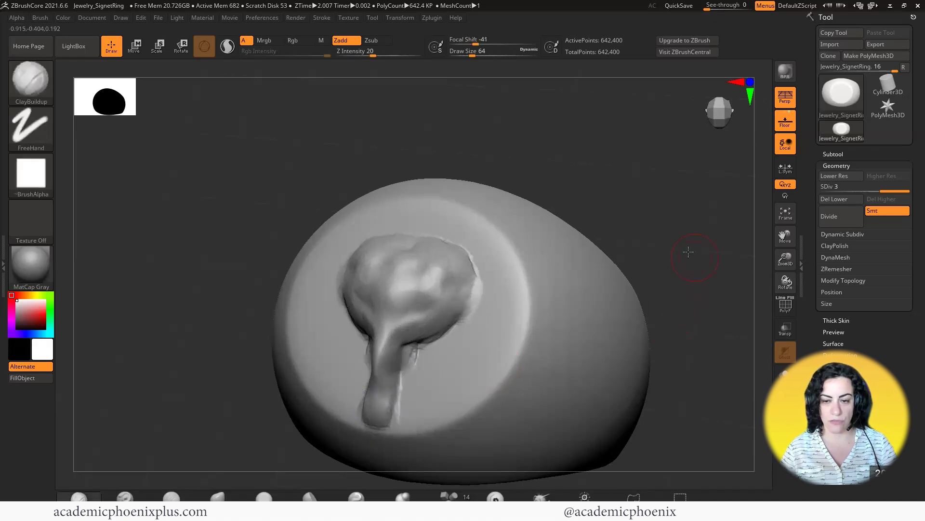
- Widen the trunk with more clay along its sides and smooth it into a taper from the head
drag(692, 250, 743, 253)
mouse_move(375, 359)
mouse_down()
mouse_move(377, 396)
mouse_move(390, 381)
mouse_move(385, 358)
mouse_move(378, 405)
mouse_up()
drag(723, 292, 655, 294)
mouse_move(434, 337)
mouse_down()
mouse_move(419, 345)
mouse_move(404, 333)
mouse_move(421, 357)
mouse_move(384, 417)
mouse_up()
shift+drag(393, 376, 391, 333)
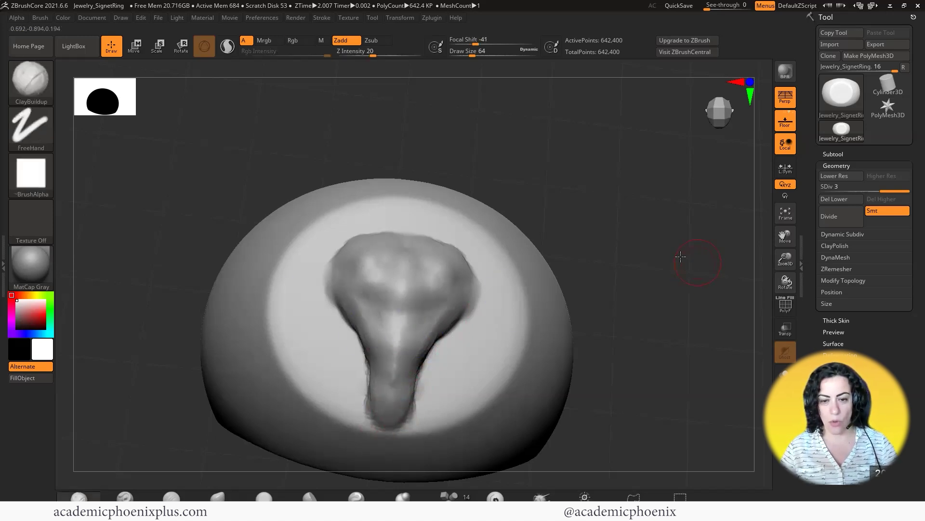
- Hollow the elephant's eye sockets with the brush at Draw Size 40, and build up and smooth the surrounding brows
drag(702, 258, 502, 296)
mouse_move(432, 328)
mouse_down()
mouse_move(456, 296)
mouse_move(459, 314)
mouse_move(439, 313)
mouse_up()
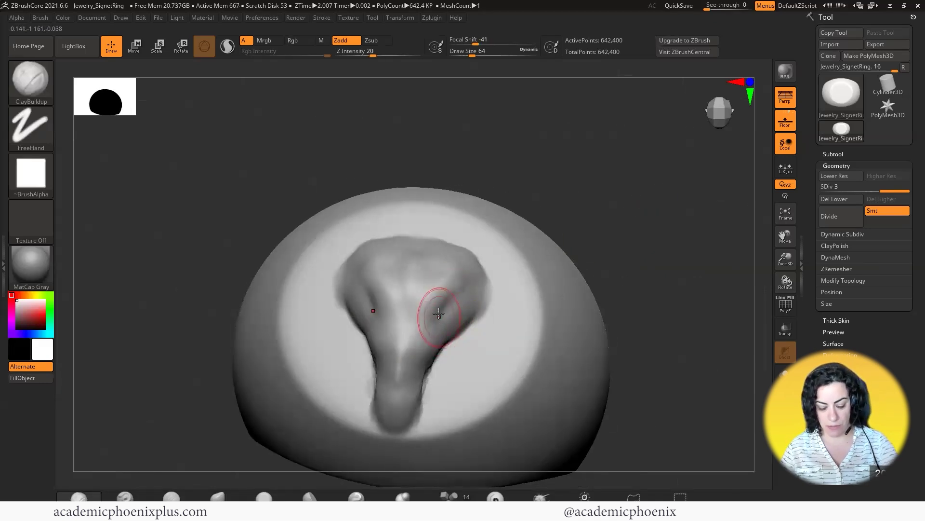
key(bracketleft)
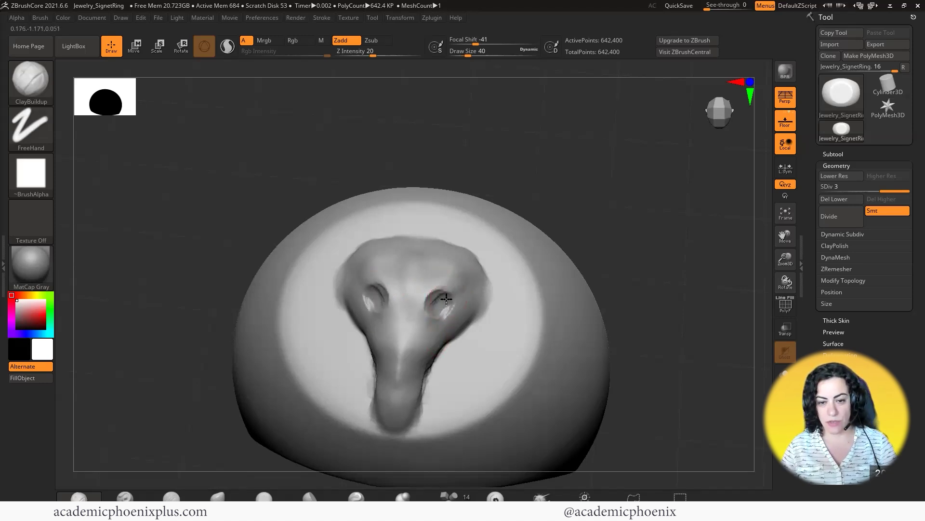
drag(433, 315, 440, 307)
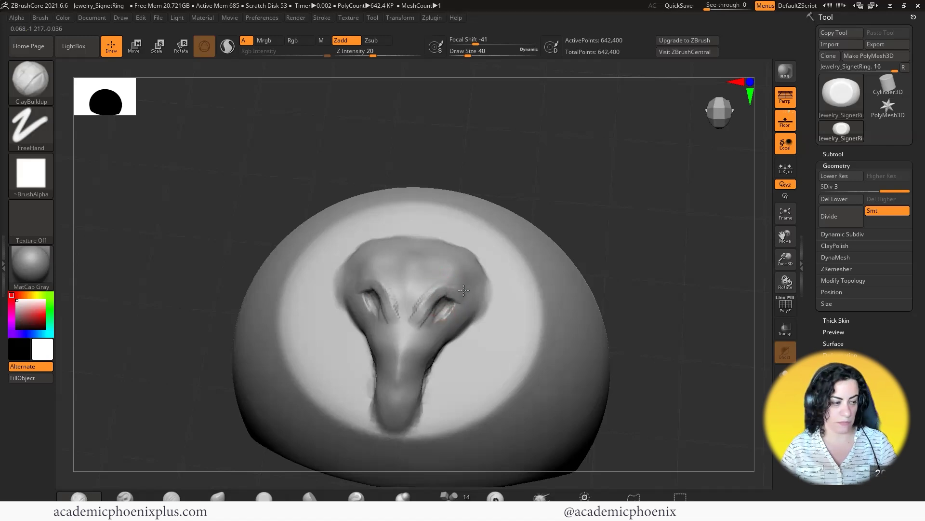
key(shift)
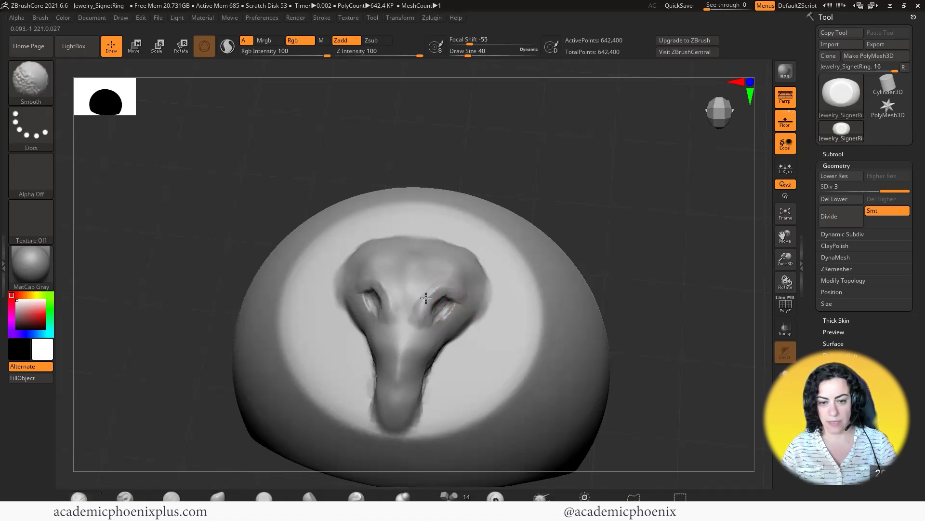
mouse_move(419, 304)
mouse_down()
mouse_move(406, 269)
mouse_move(414, 304)
mouse_move(405, 315)
mouse_move(409, 301)
mouse_up()
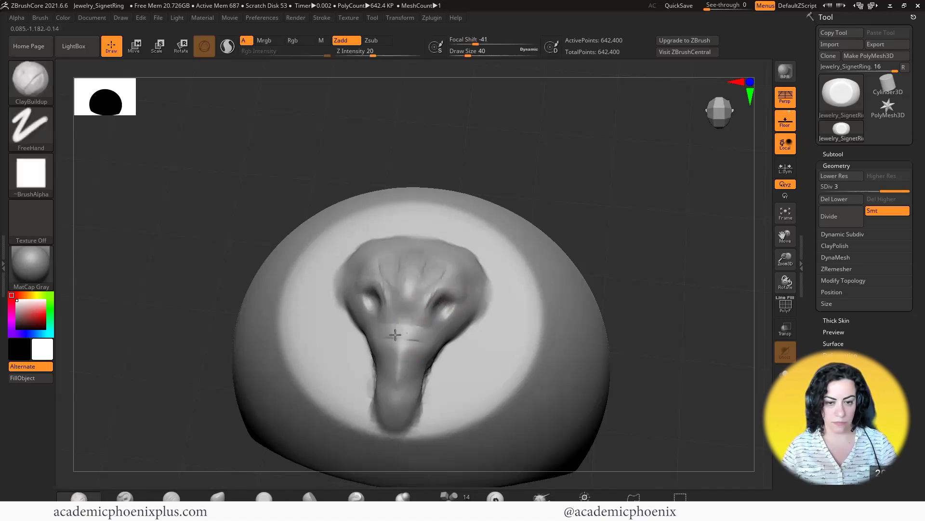
- Add clay across the top of the elephant's trunk, and build up and smooth a short tusk stub on each side
mouse_move(395, 335)
mouse_down()
mouse_move(405, 322)
mouse_move(378, 328)
mouse_move(393, 330)
mouse_up()
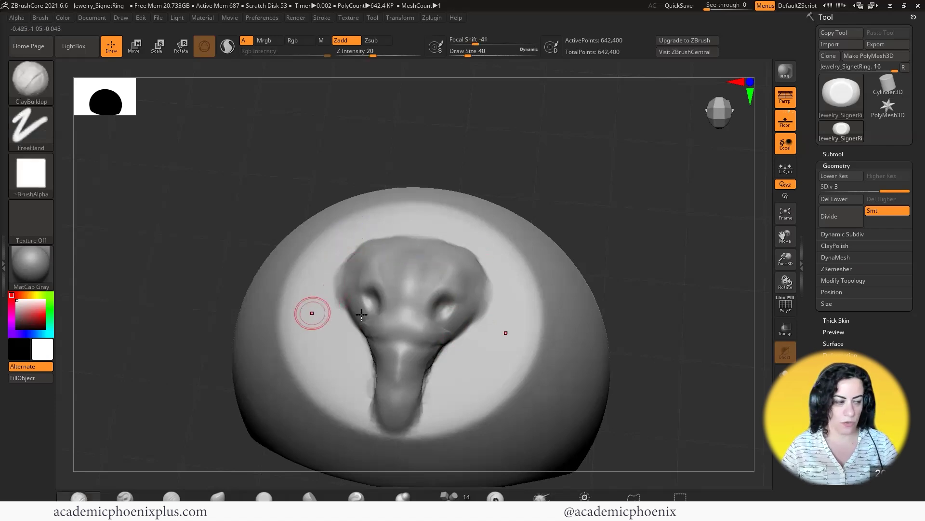
drag(444, 342, 456, 364)
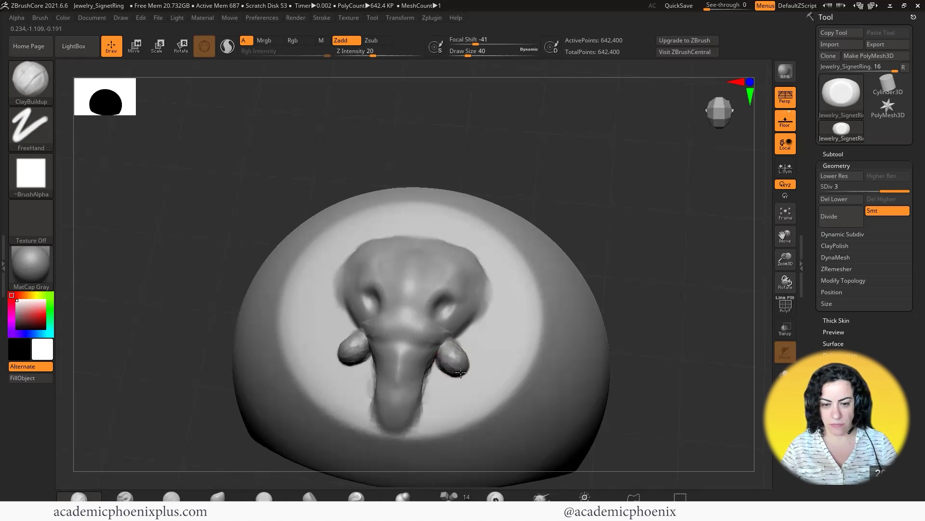
drag(667, 251, 542, 285)
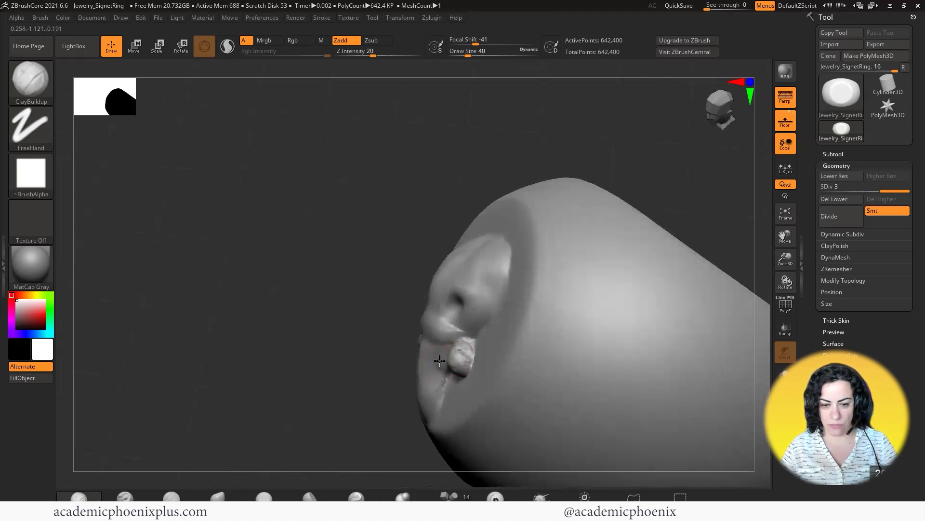
drag(294, 362, 424, 364)
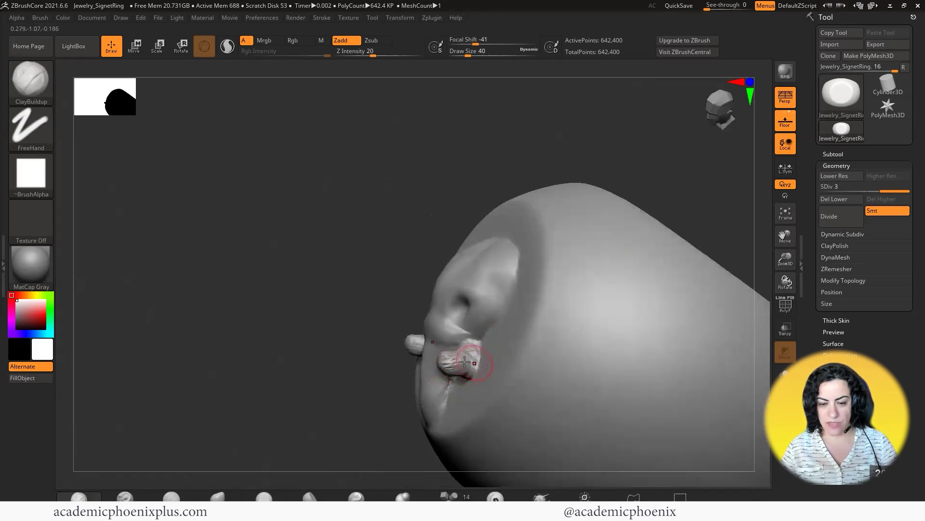
shift+drag(471, 362, 452, 362)
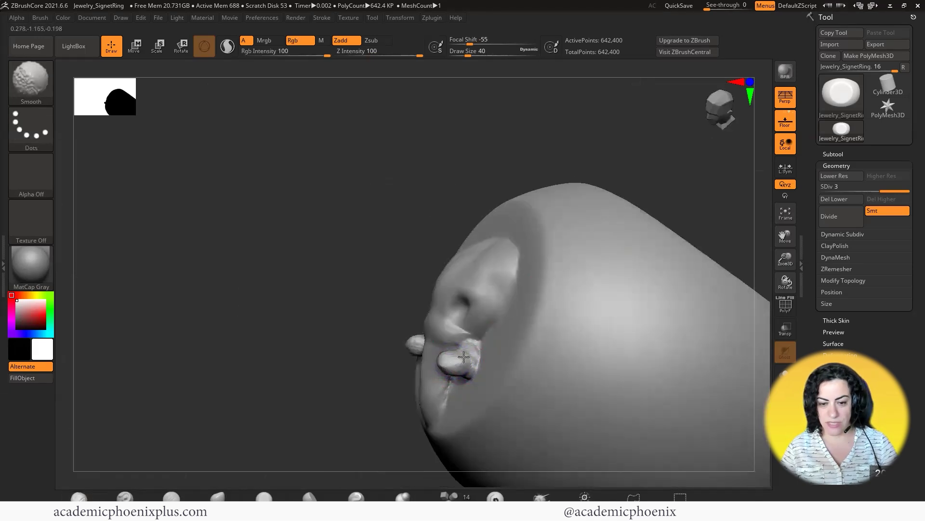
drag(275, 398, 374, 400)
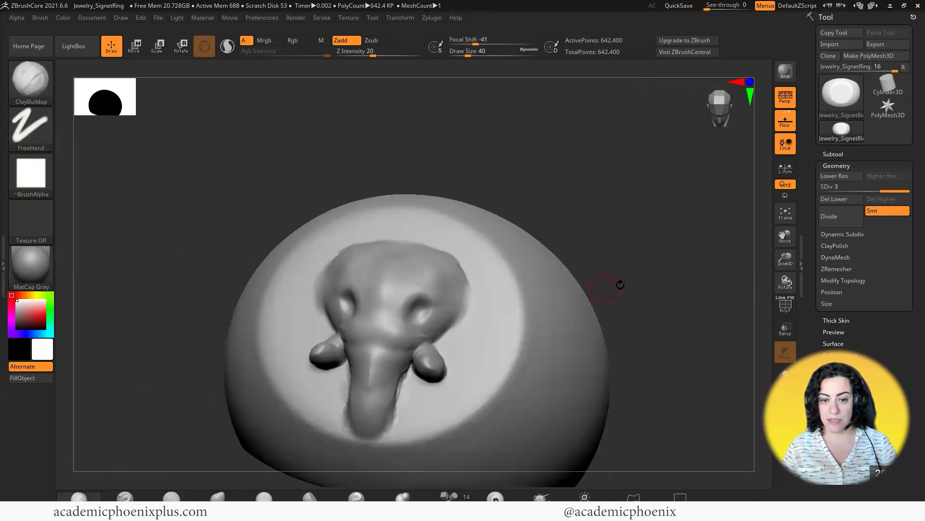
drag(621, 284, 661, 264)
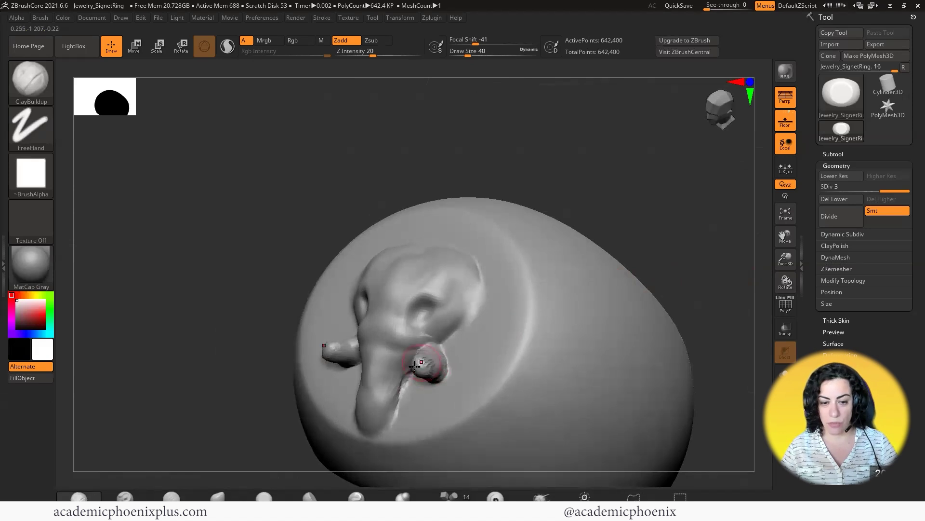
- Pull both tusk stubs away from the ring's face into longer tusks with the Move brush
click(30, 79)
click(31, 80)
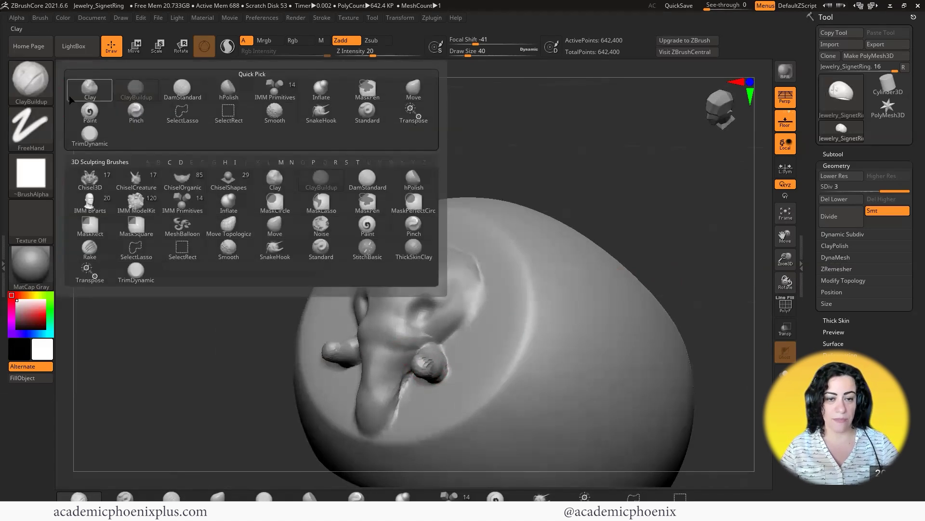
click(35, 97)
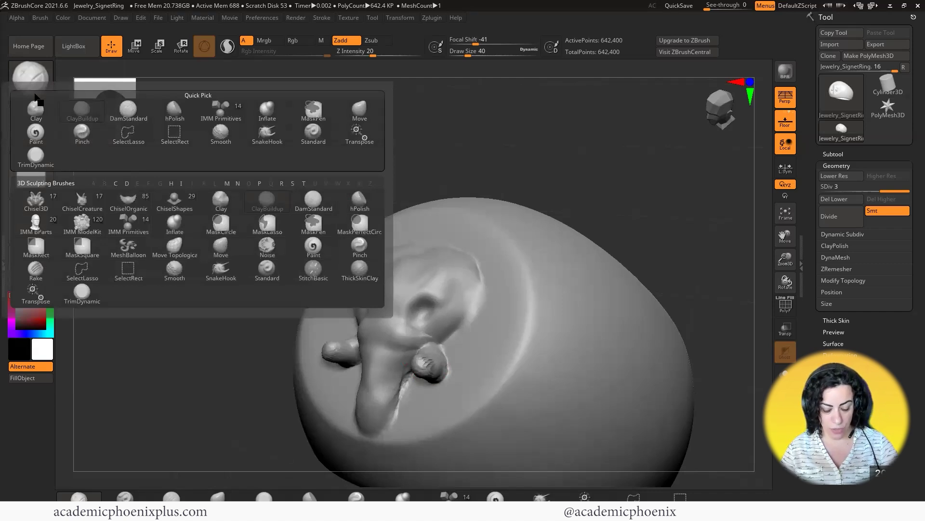
key(m)
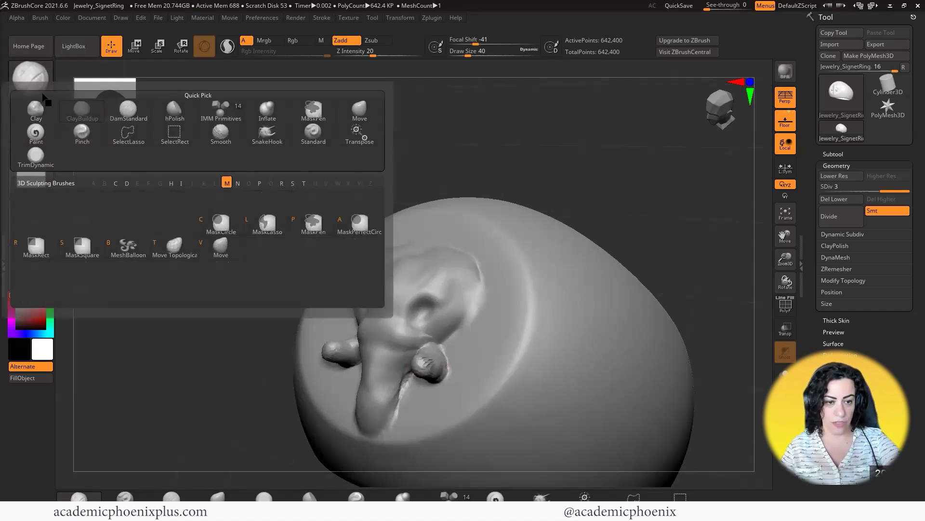
key(v)
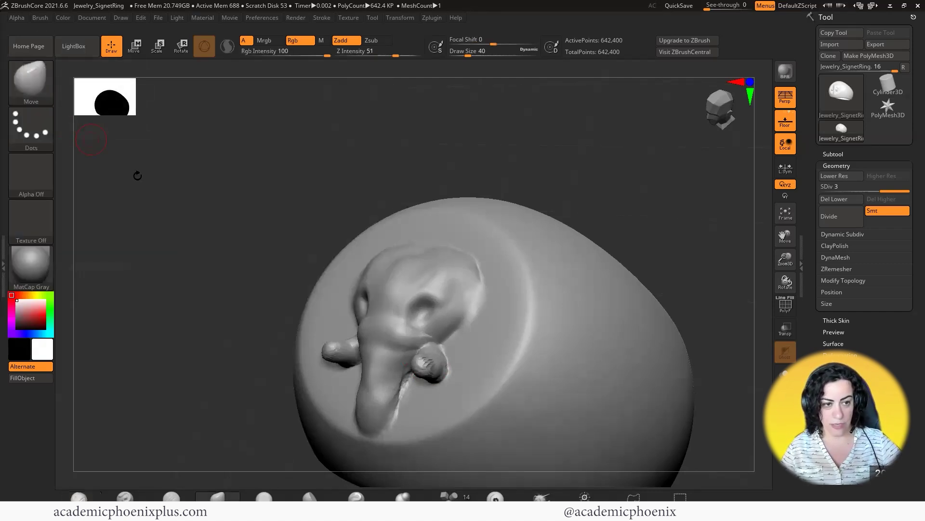
mouse_move(223, 309)
mouse_down()
mouse_move(371, 345)
mouse_move(382, 339)
mouse_up()
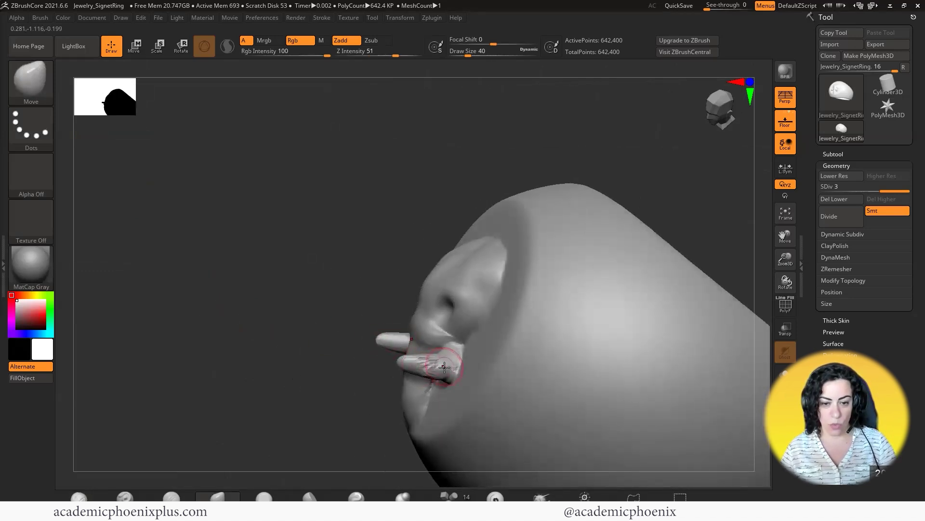
drag(415, 366, 393, 363)
- Bend the tusks upward into curved, pointed tips and smooth the surfaces around them
mouse_move(308, 371)
mouse_down()
mouse_move(152, 398)
mouse_move(240, 360)
mouse_up()
mouse_move(359, 348)
mouse_down()
mouse_move(389, 349)
mouse_move(394, 339)
mouse_move(407, 372)
mouse_up()
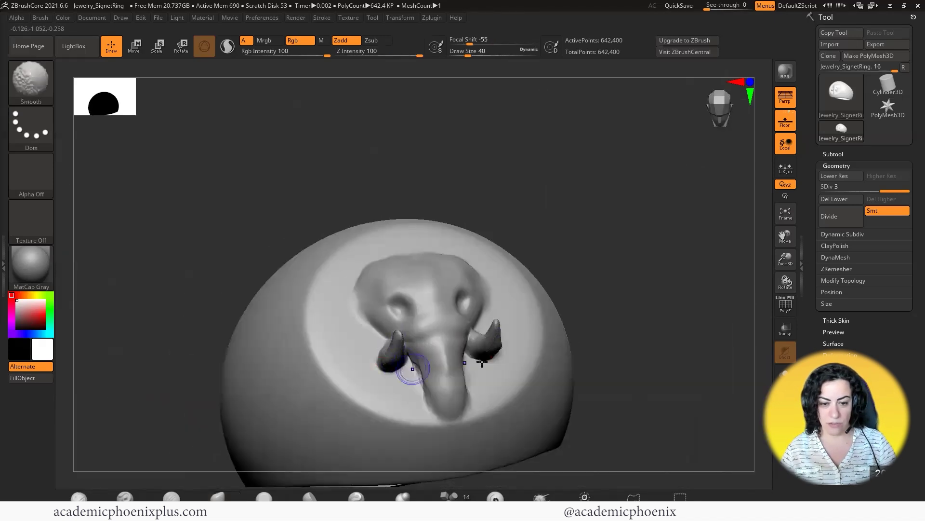
mouse_move(580, 334)
mouse_down()
mouse_move(668, 313)
mouse_move(442, 372)
mouse_move(378, 362)
mouse_move(552, 348)
mouse_move(530, 350)
mouse_up()
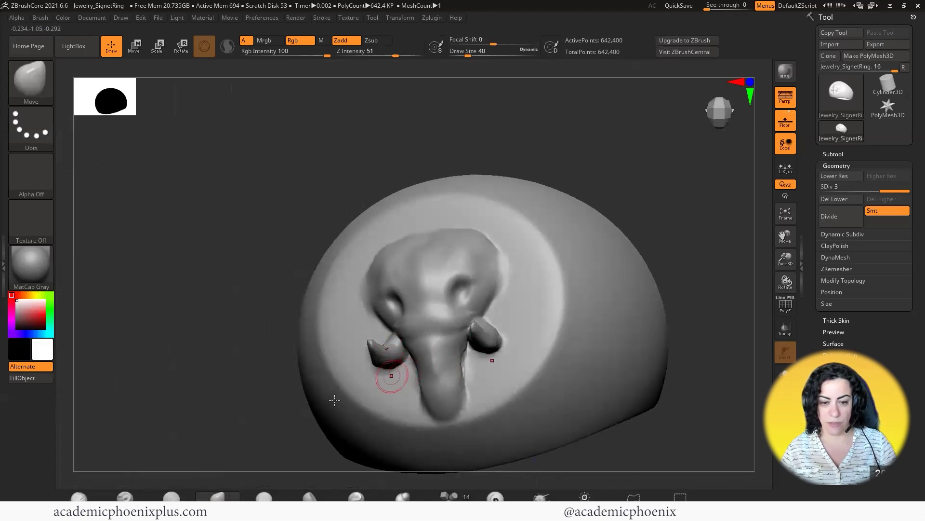
mouse_move(256, 420)
mouse_down()
mouse_move(226, 433)
mouse_move(309, 410)
mouse_up()
drag(635, 283, 616, 322)
shift+drag(469, 322, 461, 318)
- Add ClayBuildup strokes to the elephant's forehead, brows, cheeks and the sides of the head
key(b)
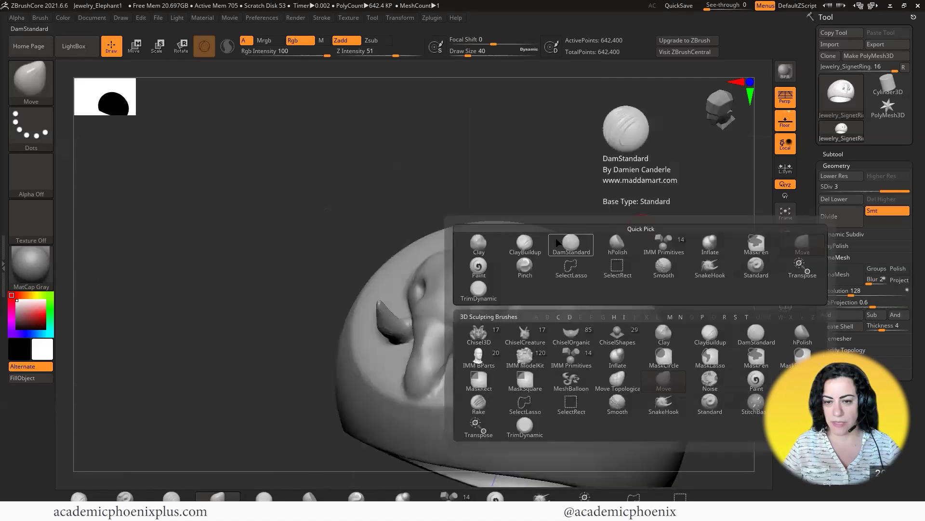
click(540, 245)
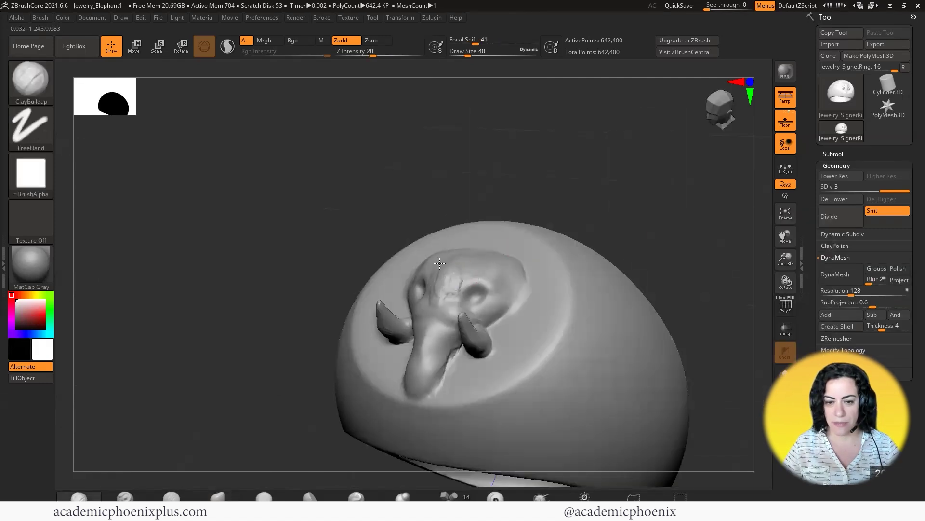
mouse_move(439, 264)
mouse_down()
mouse_move(434, 309)
mouse_move(458, 265)
mouse_move(502, 269)
mouse_move(433, 276)
mouse_move(482, 289)
mouse_move(434, 313)
mouse_move(419, 370)
mouse_move(468, 259)
mouse_up()
drag(289, 366, 385, 357)
drag(407, 328, 402, 309)
mouse_move(732, 232)
mouse_down()
mouse_move(683, 249)
mouse_move(728, 245)
mouse_up()
mouse_move(475, 318)
mouse_down()
mouse_move(467, 314)
mouse_move(479, 306)
mouse_move(421, 336)
mouse_move(411, 327)
mouse_up()
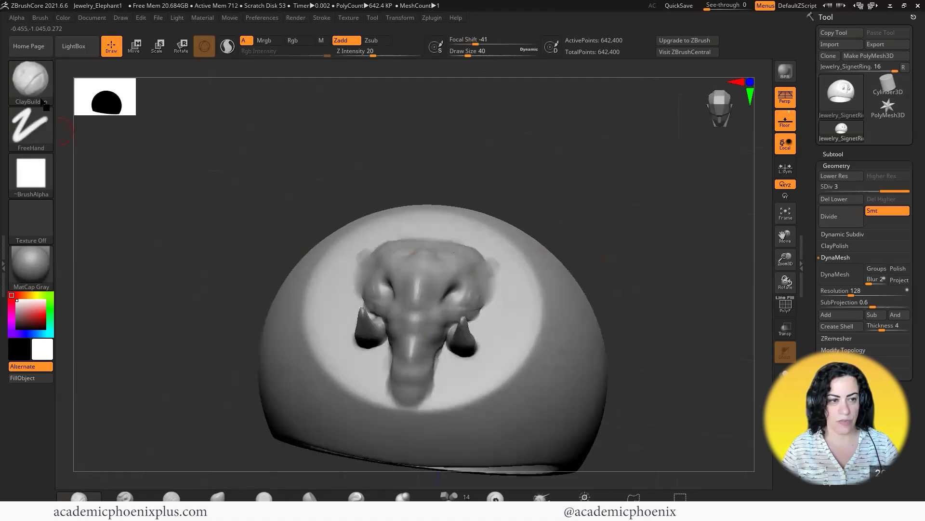
- Flatten the ridge down the middle of the forehead and upper trunk with the hPolish brush
click(30, 79)
click(413, 183)
mouse_move(411, 264)
mouse_down()
mouse_move(418, 303)
mouse_move(417, 294)
mouse_up()
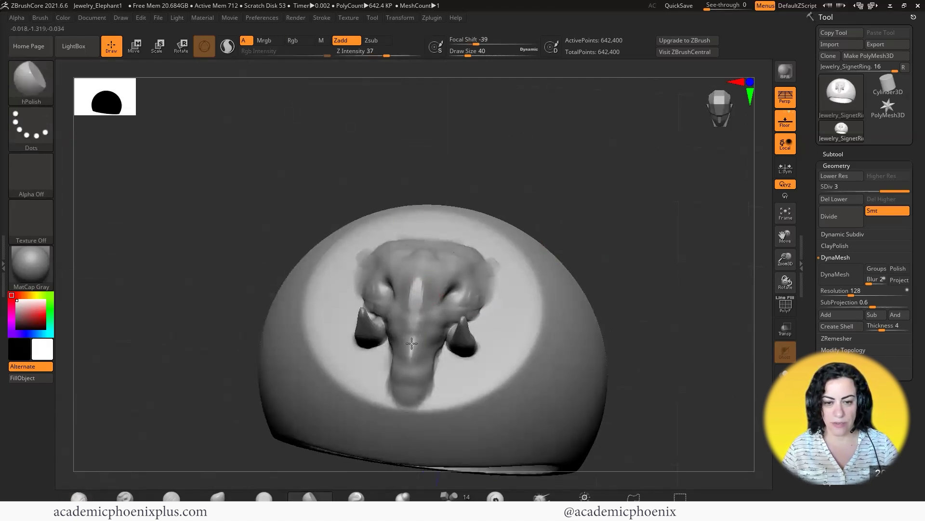
drag(275, 169, 212, 165)
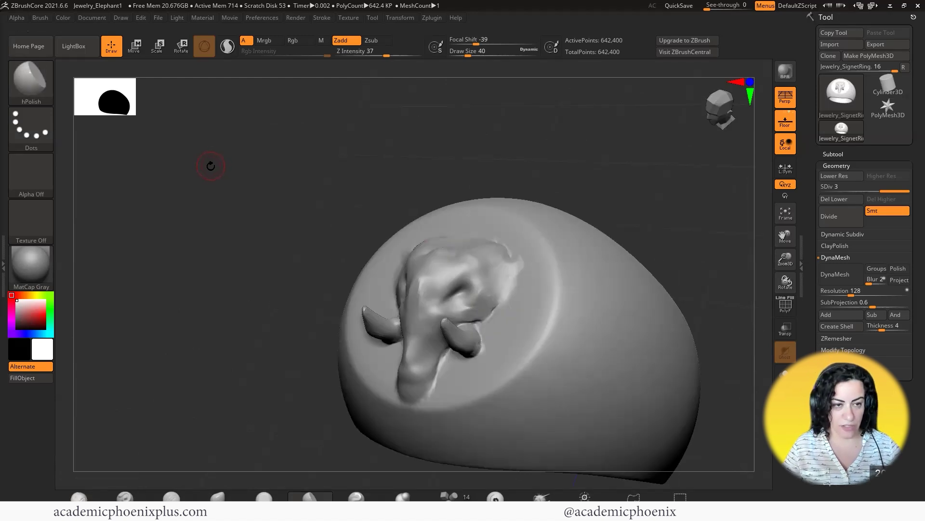
- Build up the crown of the elephant's head with ClayBuildup and smooth the clay over the forehead
key(b)
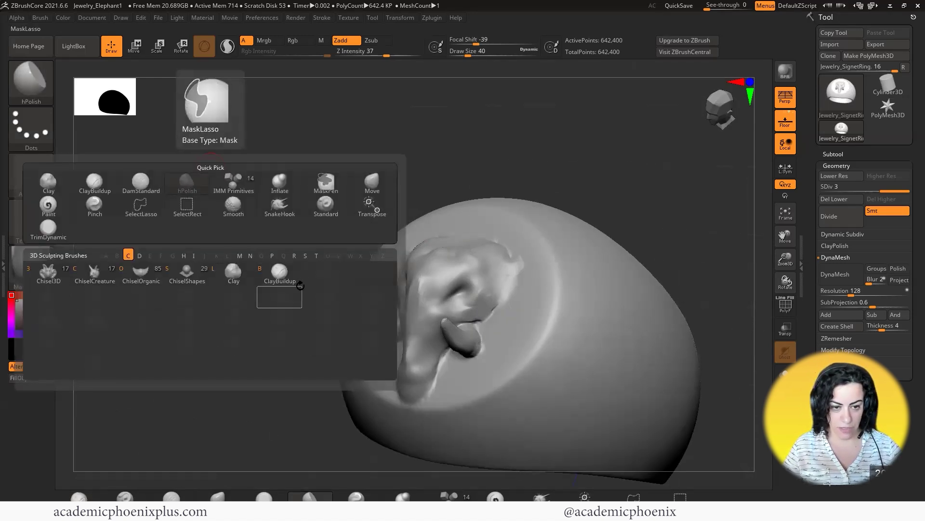
key(b)
drag(266, 188, 356, 211)
mouse_move(408, 253)
mouse_down()
mouse_move(460, 237)
mouse_move(398, 239)
mouse_move(447, 234)
mouse_move(417, 239)
mouse_move(425, 248)
mouse_move(433, 235)
mouse_move(403, 230)
mouse_up()
right_drag(403, 229, 410, 221)
mouse_move(410, 222)
mouse_down()
mouse_move(432, 221)
mouse_move(439, 255)
mouse_move(408, 230)
mouse_move(422, 236)
mouse_up()
right_drag(421, 235, 464, 241)
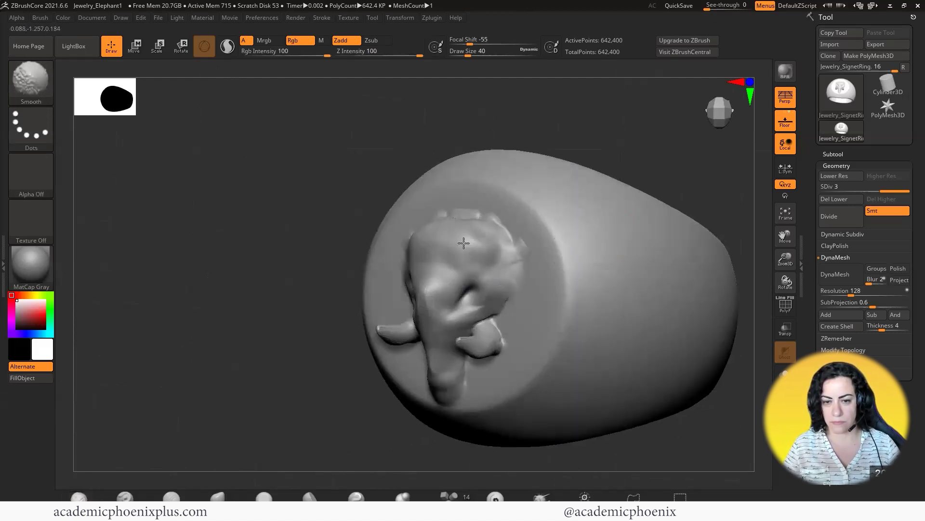
mouse_move(490, 265)
shift+mouse_down()
mouse_move(479, 244)
mouse_move(504, 243)
shift+mouse_up()
- Polish the forehead and the side of the head above the eye into flatter planes with hPolish
click(50, 97)
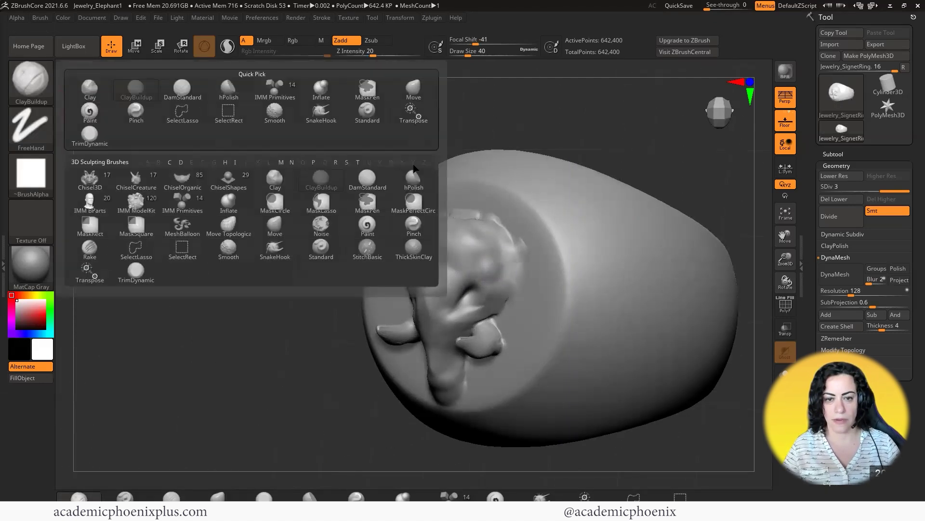
click(413, 178)
drag(452, 258, 466, 240)
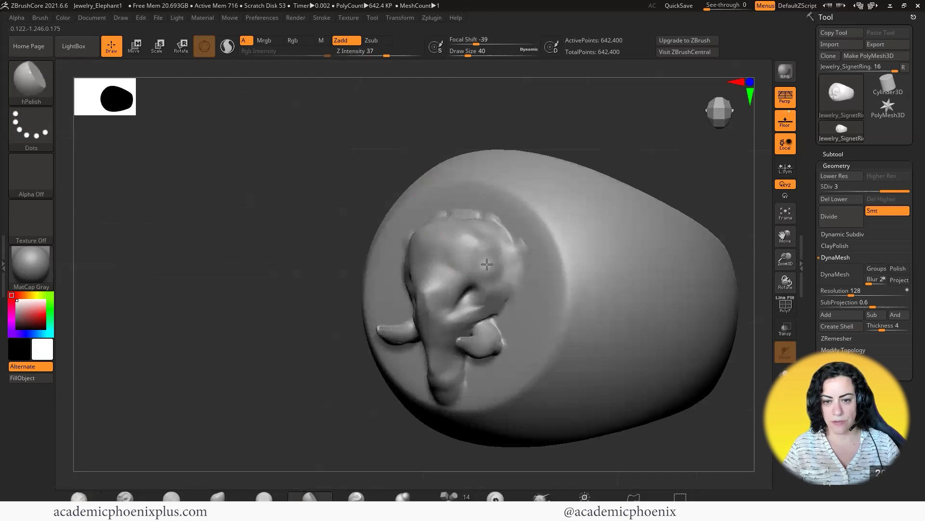
mouse_move(479, 238)
mouse_down()
mouse_move(463, 236)
mouse_move(498, 271)
mouse_up()
right_drag(498, 271, 651, 274)
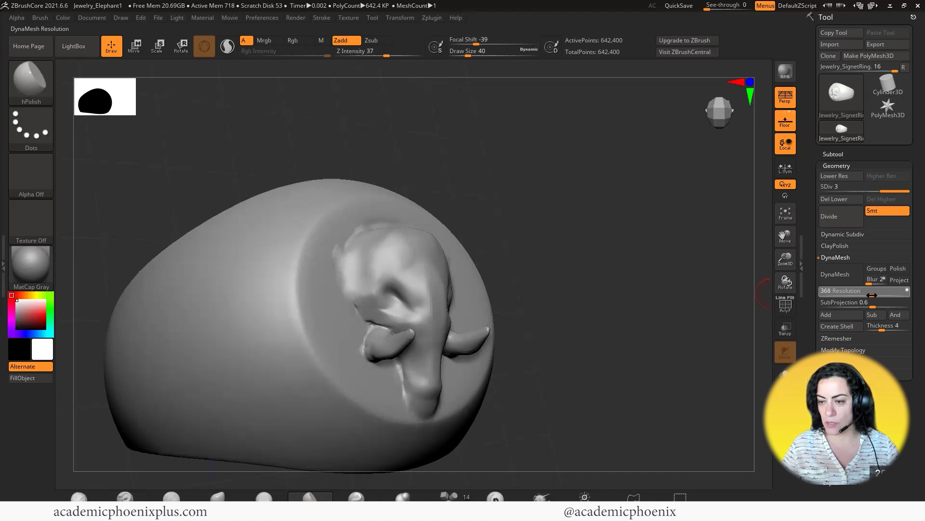
- Remesh the ring with DynaMesh at Resolution 368, polish beneath the tusk and inspect the new wireframe
drag(872, 295, 872, 295)
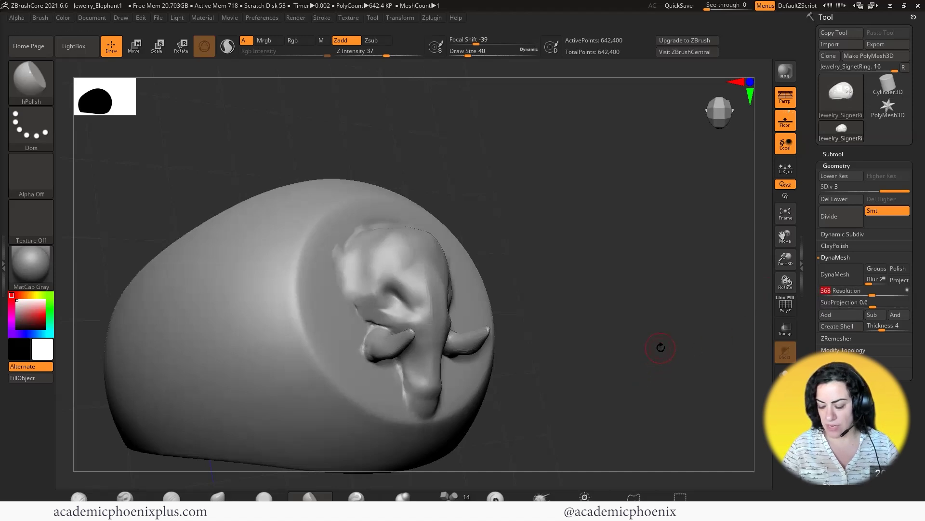
click(839, 274)
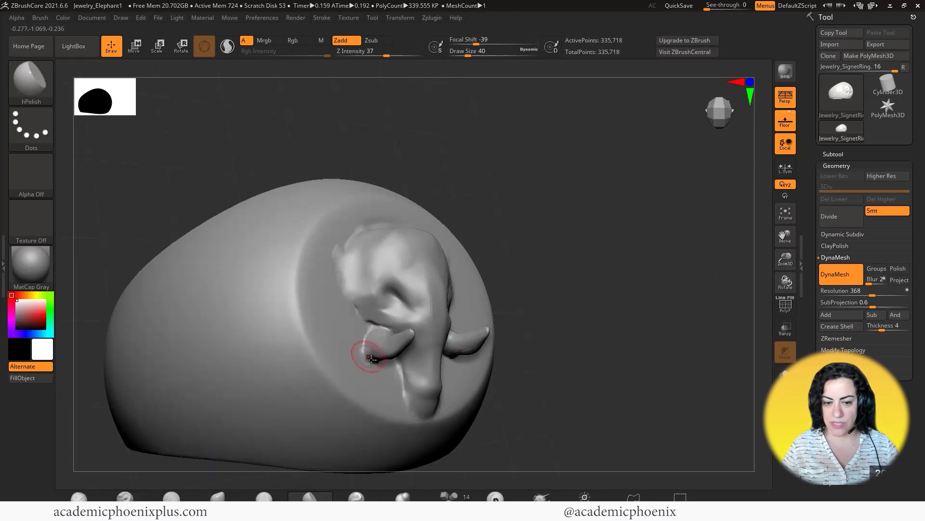
drag(371, 357, 380, 359)
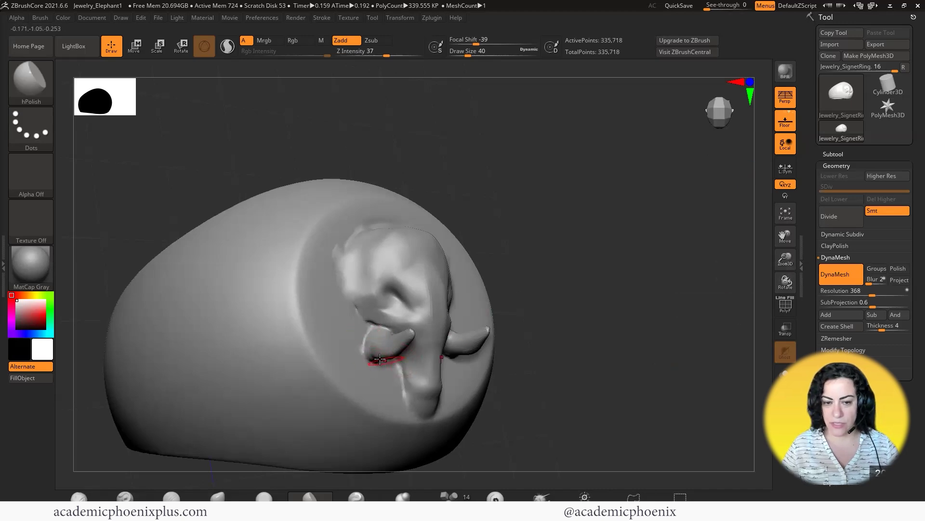
click(785, 304)
drag(609, 369, 593, 359)
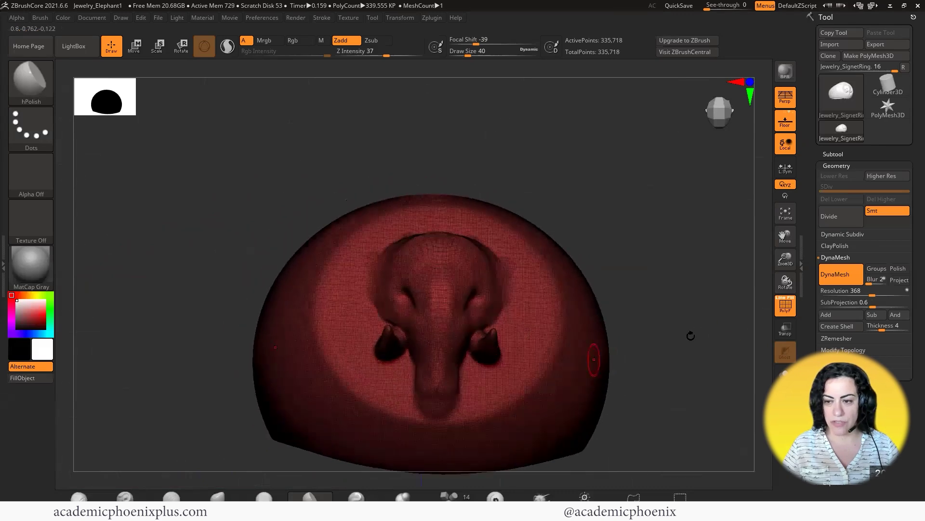
click(785, 304)
- Smooth the cheeks and the joins between the tusks and the trunk
drag(651, 381, 626, 359)
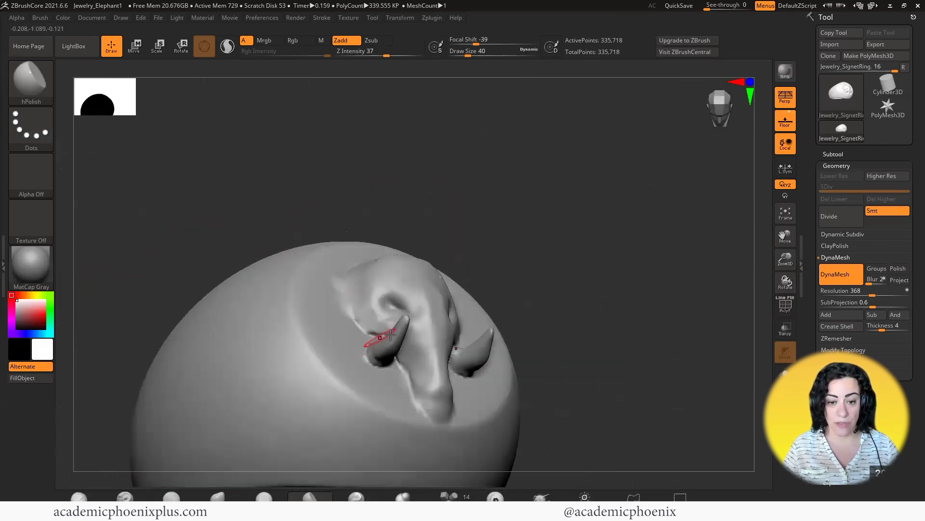
drag(674, 320, 540, 285)
mouse_move(386, 309)
shift+mouse_down()
mouse_move(333, 328)
mouse_move(352, 346)
shift+mouse_up()
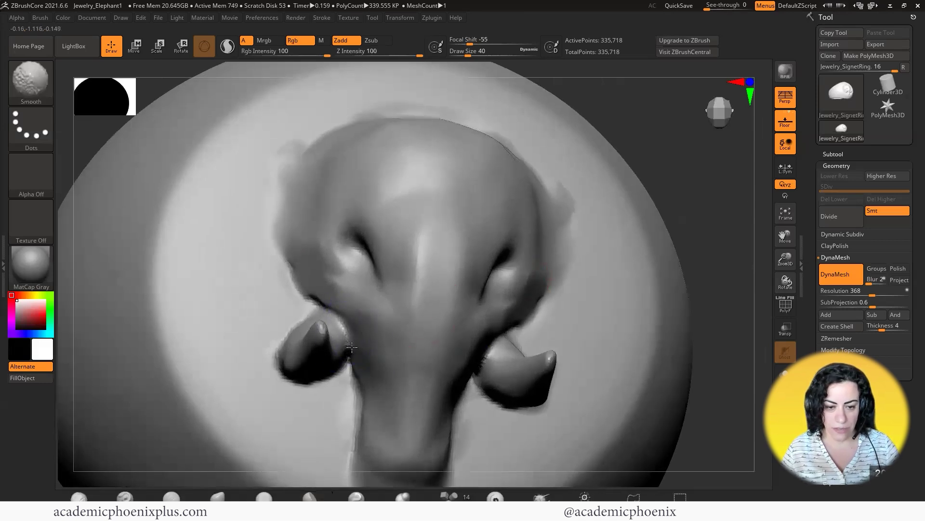
shift+drag(309, 306, 308, 294)
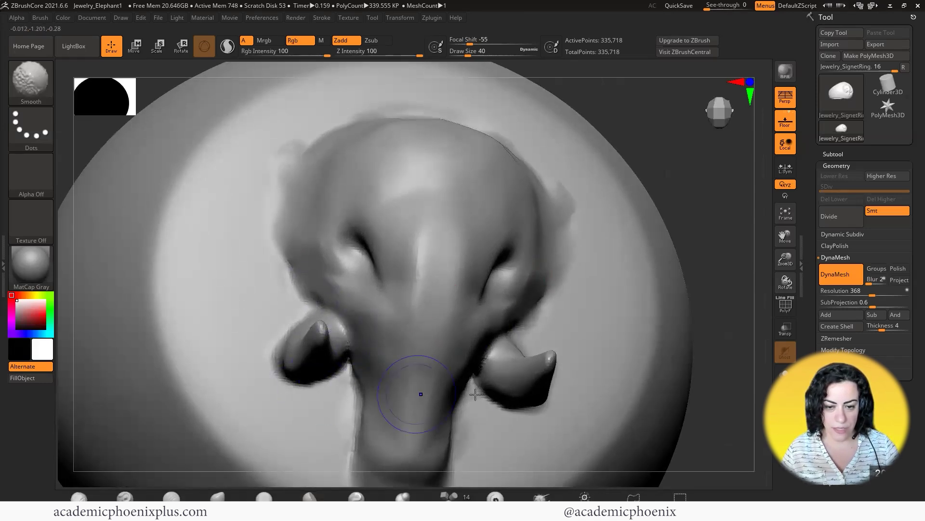
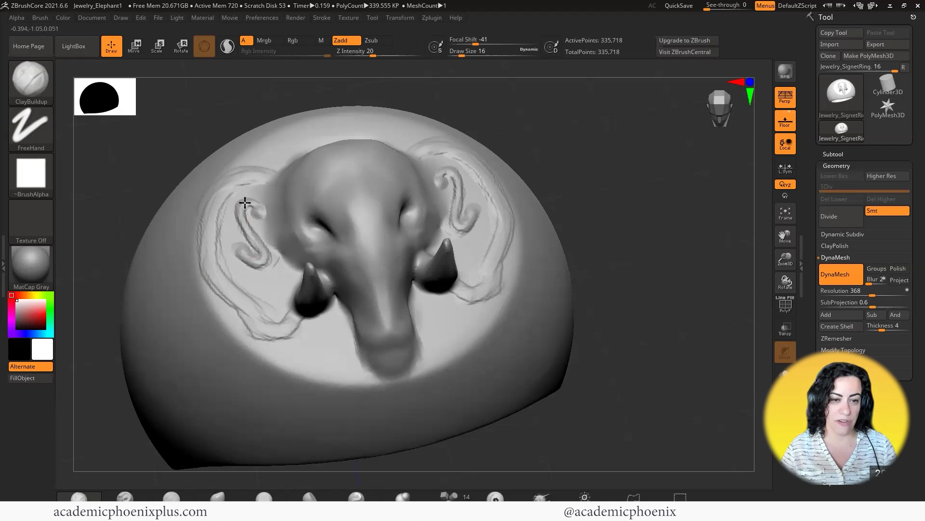
- Draw curling filigree scrolls inside the elephant's ears with ClayBuildup at draw size 16
drag(245, 203, 255, 260)
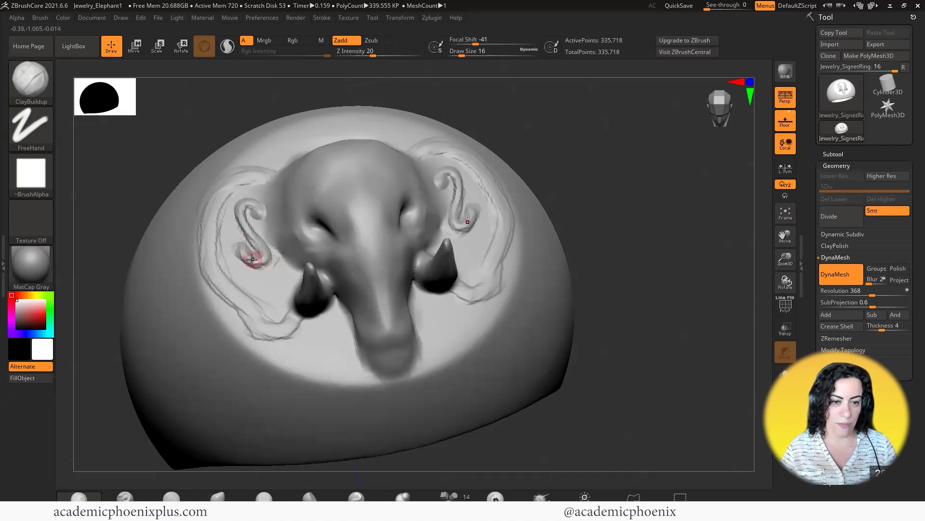
mouse_move(295, 283)
mouse_down()
mouse_move(262, 262)
mouse_move(261, 241)
mouse_up()
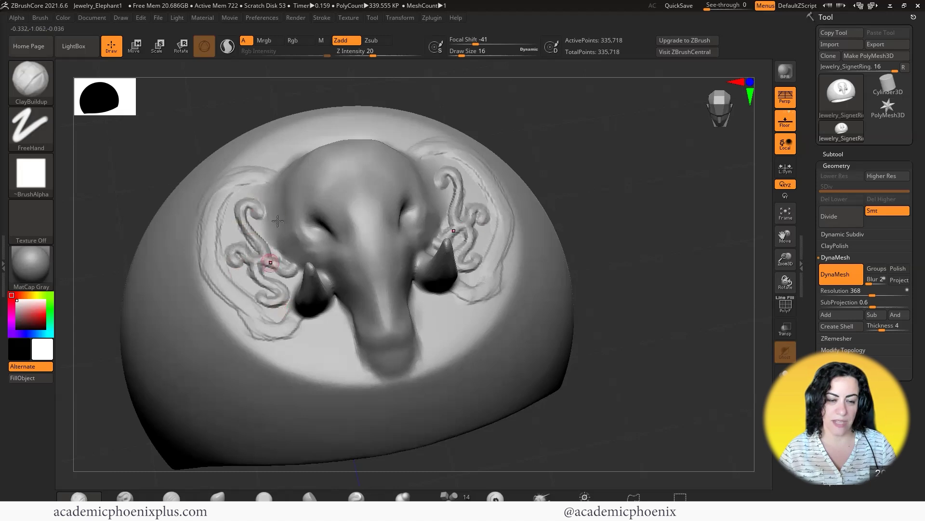
mouse_move(241, 213)
mouse_down()
mouse_move(260, 182)
mouse_move(235, 210)
mouse_move(261, 183)
mouse_move(225, 207)
mouse_move(205, 241)
mouse_move(232, 284)
mouse_move(244, 279)
mouse_move(215, 221)
mouse_move(207, 241)
mouse_move(249, 288)
mouse_up()
click(258, 186)
click(259, 210)
- Build up the outer ear rims and lower loops at Z Intensity 27, enlarging the brush to draw size 24
click(379, 53)
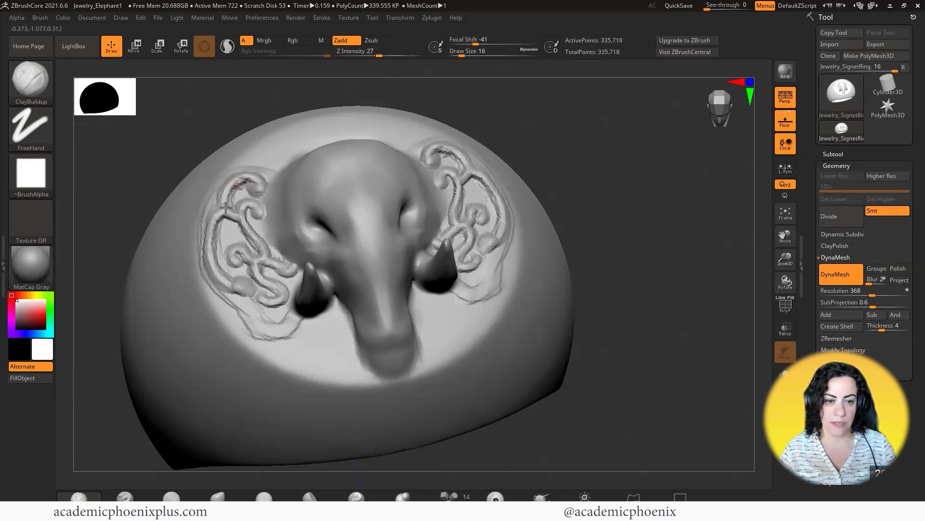
mouse_move(257, 190)
mouse_down()
mouse_move(234, 188)
mouse_move(210, 260)
mouse_move(253, 290)
mouse_move(214, 290)
mouse_move(208, 223)
mouse_move(215, 282)
mouse_up()
key(bracketright)
mouse_move(212, 221)
mouse_down()
mouse_move(229, 287)
mouse_move(249, 173)
mouse_move(226, 217)
mouse_move(250, 234)
mouse_move(238, 260)
mouse_move(288, 286)
mouse_move(244, 307)
mouse_move(296, 313)
mouse_up()
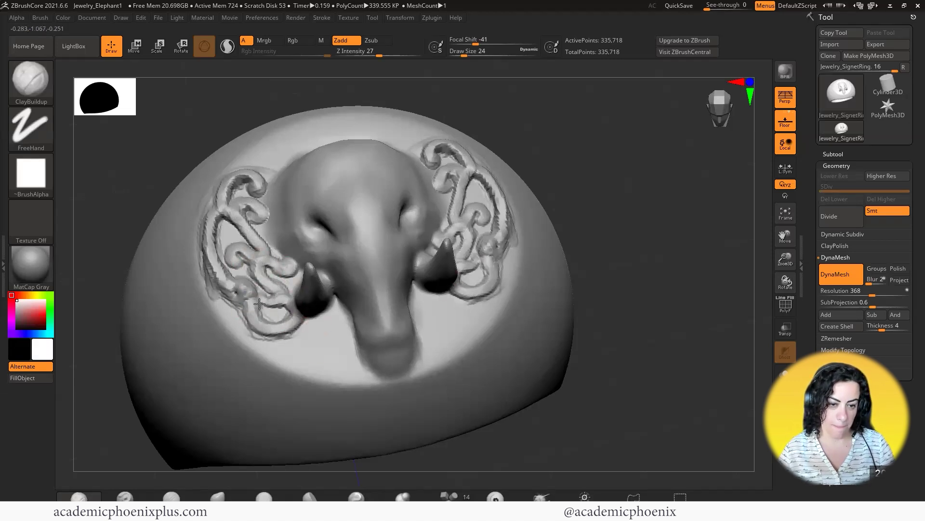
- Smooth the rough clay strokes of the filigree scrolls and rims on the ears
key(shift)
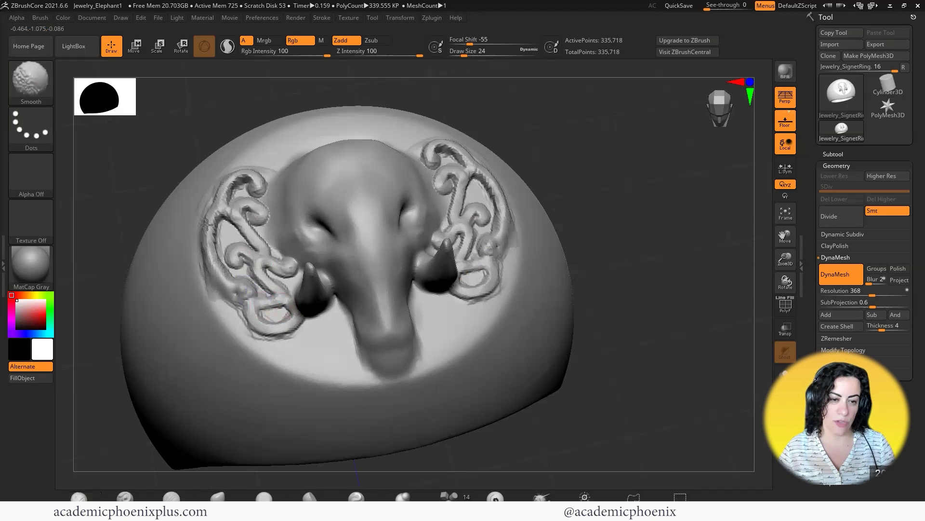
shift+drag(207, 225, 251, 175)
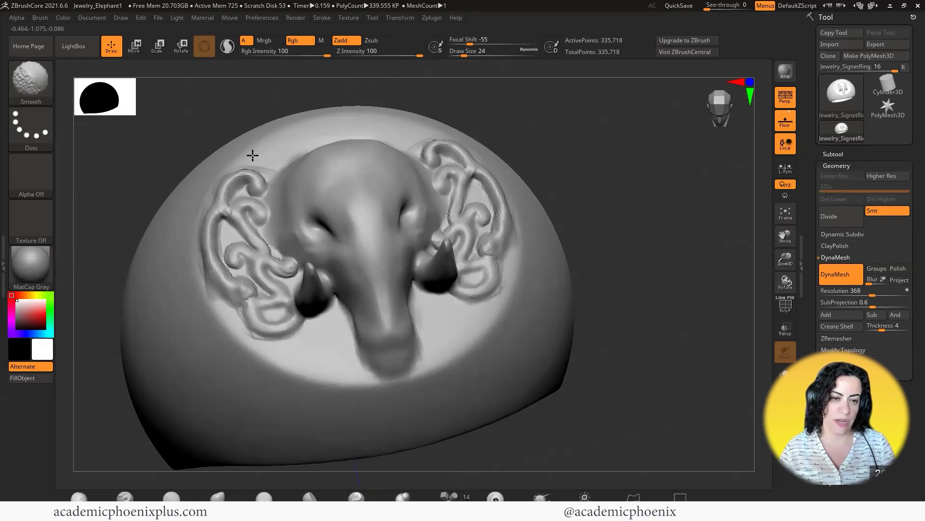
shift+drag(231, 212, 223, 231)
shift+drag(289, 265, 289, 269)
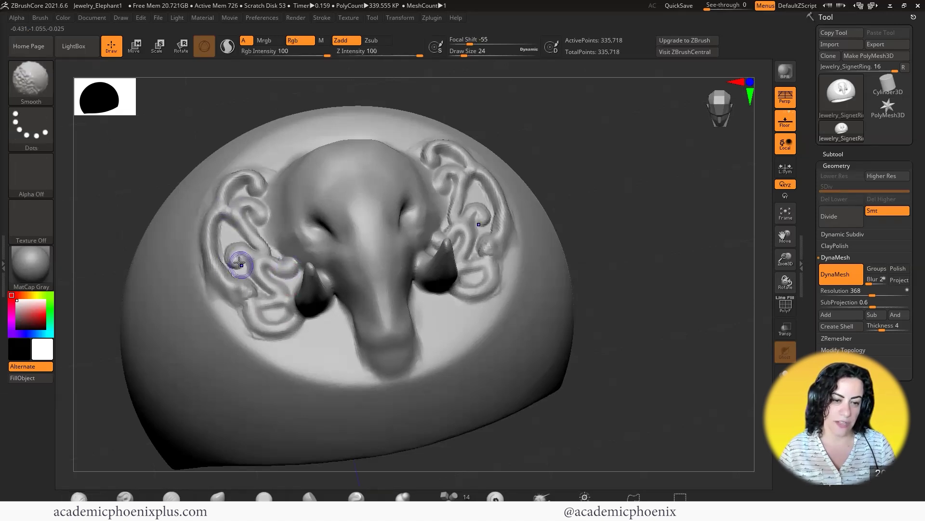
key(shift)
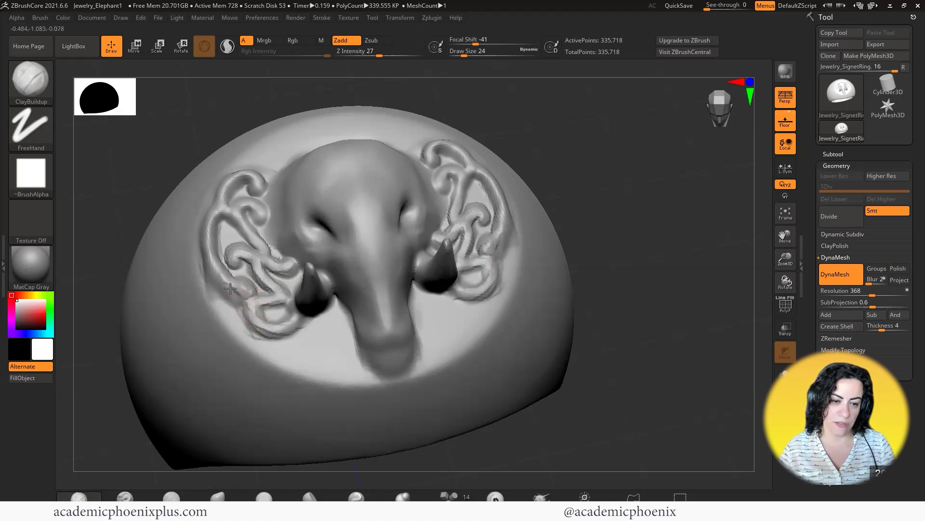
- Thicken the outer rim and lower loop of the ears with more ClayBuildup strokes
mouse_move(230, 289)
mouse_down()
mouse_move(204, 226)
mouse_move(210, 268)
mouse_up()
mouse_move(204, 227)
mouse_down()
mouse_move(227, 285)
mouse_move(260, 329)
mouse_move(304, 322)
mouse_move(243, 309)
mouse_move(258, 327)
mouse_move(300, 325)
mouse_up()
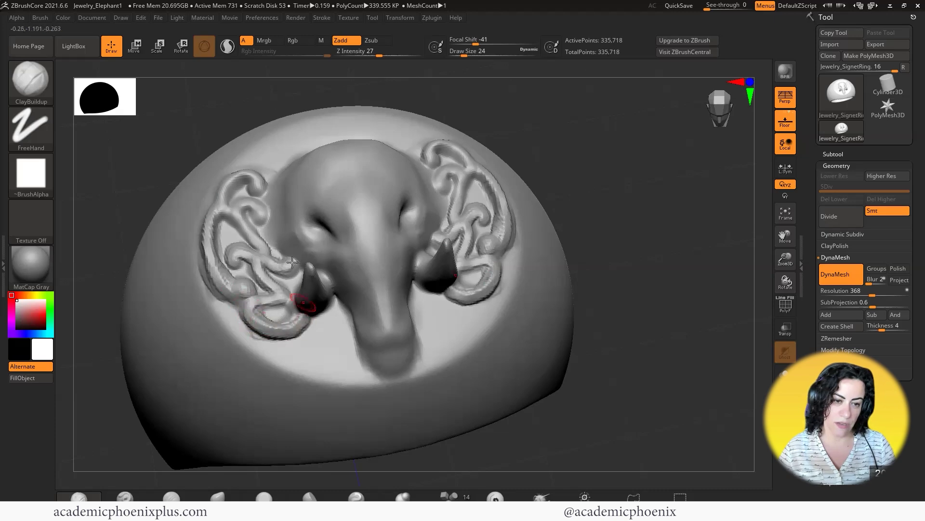
mouse_move(225, 180)
mouse_down()
mouse_move(256, 190)
mouse_move(236, 183)
mouse_move(217, 201)
mouse_move(220, 268)
mouse_move(232, 285)
mouse_up()
mouse_move(595, 179)
mouse_down()
mouse_move(657, 165)
mouse_move(613, 171)
mouse_up()
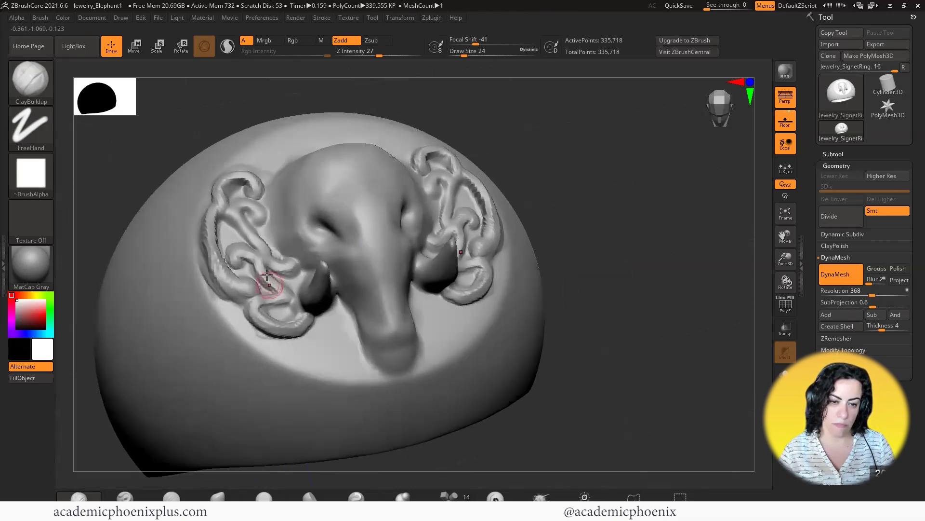
mouse_move(268, 285)
mouse_down()
mouse_move(231, 258)
mouse_move(227, 177)
mouse_up()
- Smooth the thickened outer rim and the lower edge of the ears
shift+drag(212, 236, 251, 290)
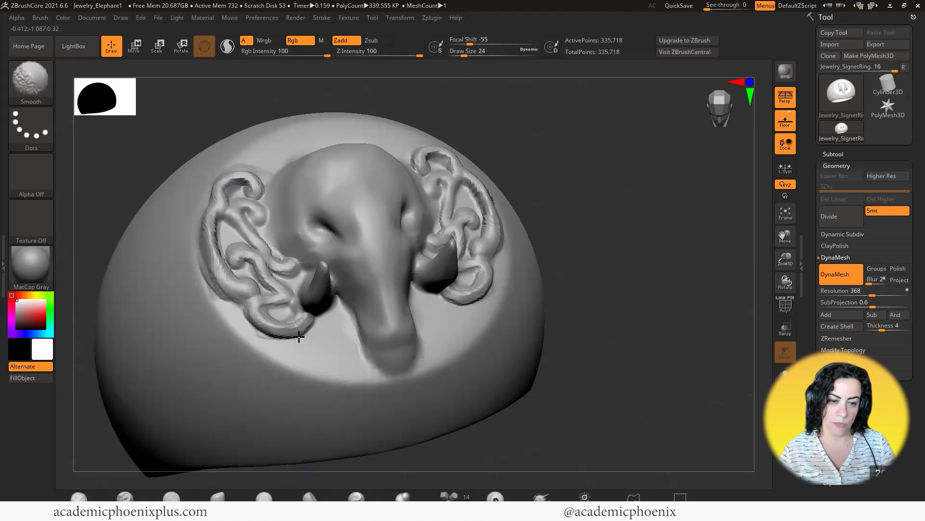
shift+drag(299, 336, 313, 318)
right_drag(320, 313, 294, 289)
- Sculpt eyeballs and surrounding lids in the eye sockets with ClayBuildup, using Z Intensity 55
drag(685, 187, 582, 196)
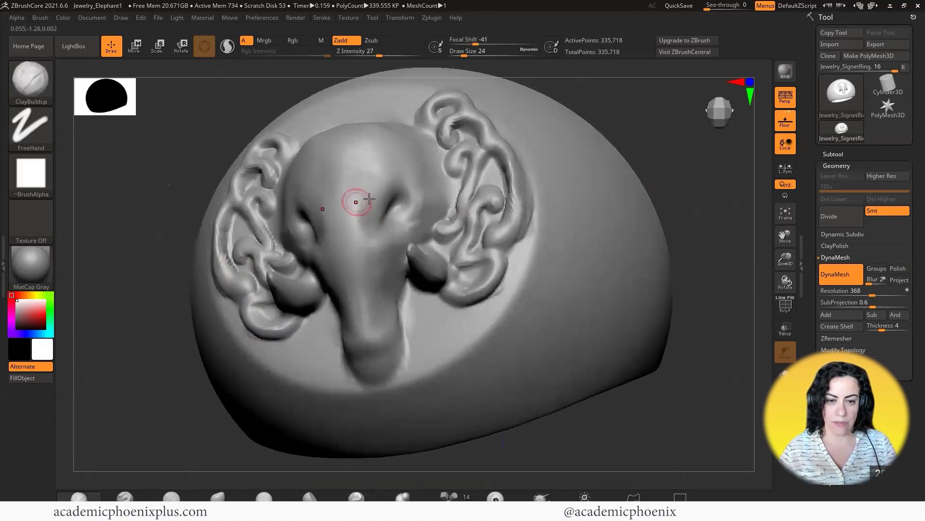
mouse_move(389, 188)
mouse_down()
mouse_move(374, 221)
mouse_move(403, 208)
mouse_move(378, 222)
mouse_move(380, 208)
mouse_move(377, 220)
mouse_up()
right_drag(414, 211, 392, 212)
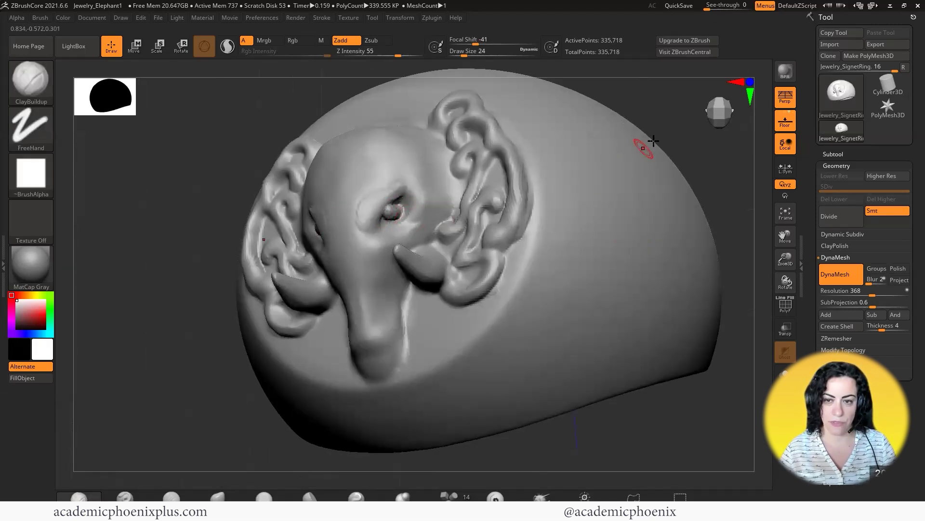
- Build up the brow ridge and lid folds around the eyes and smooth them into the face
shift+right_drag(653, 141, 690, 134)
key(f)
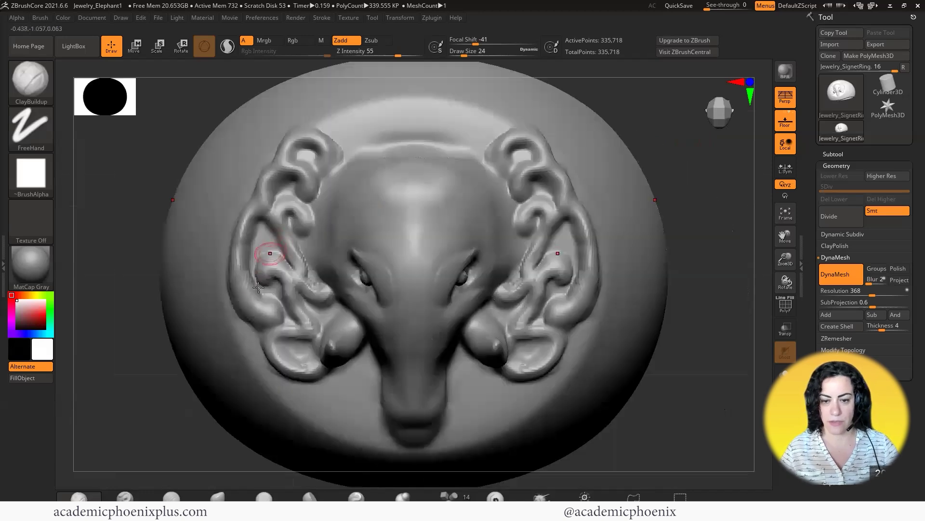
right_drag(735, 328, 648, 296)
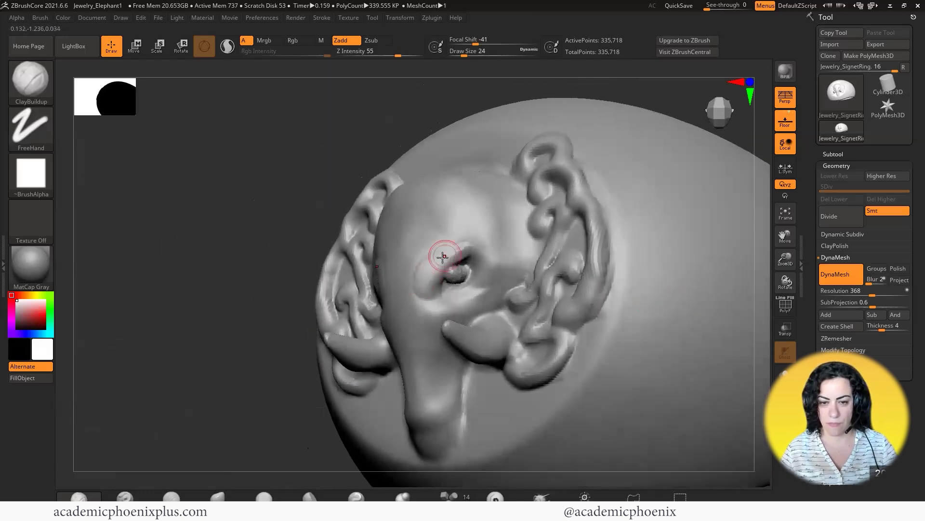
mouse_move(436, 263)
mouse_down()
mouse_move(431, 289)
mouse_move(455, 290)
mouse_up()
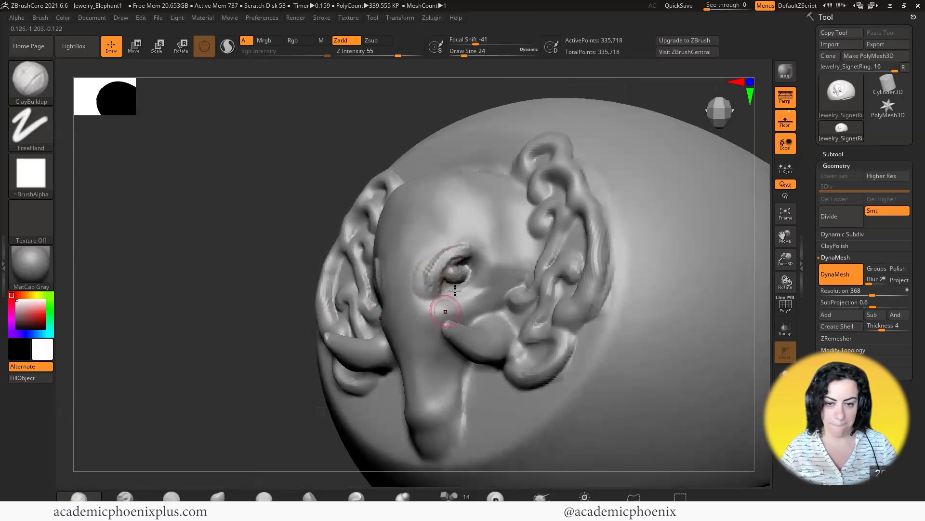
mouse_move(470, 248)
mouse_down()
mouse_move(434, 269)
mouse_move(433, 260)
mouse_move(463, 275)
mouse_move(413, 266)
mouse_up()
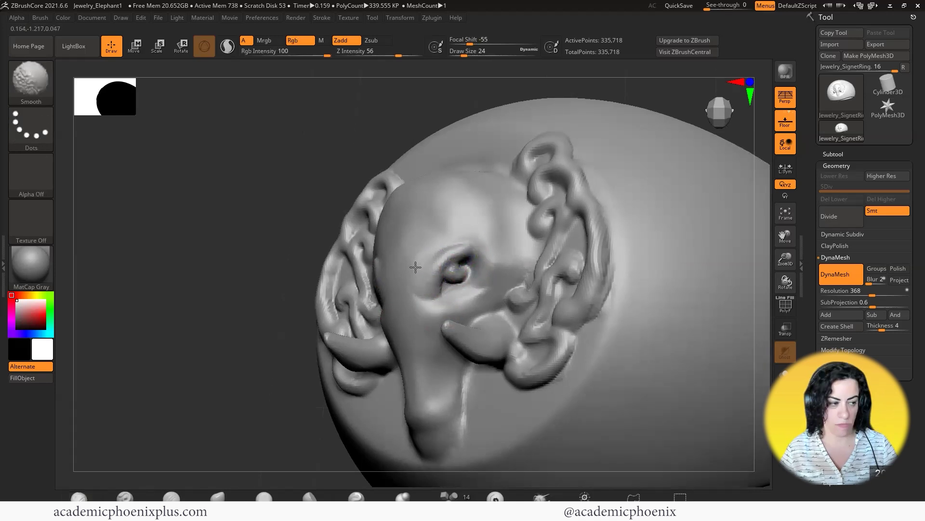
- Sculpt horizontal skin folds across the upper trunk with ClayBuildup, reducing the draw size to 12
drag(271, 365, 374, 306)
drag(403, 241, 398, 289)
drag(372, 257, 388, 307)
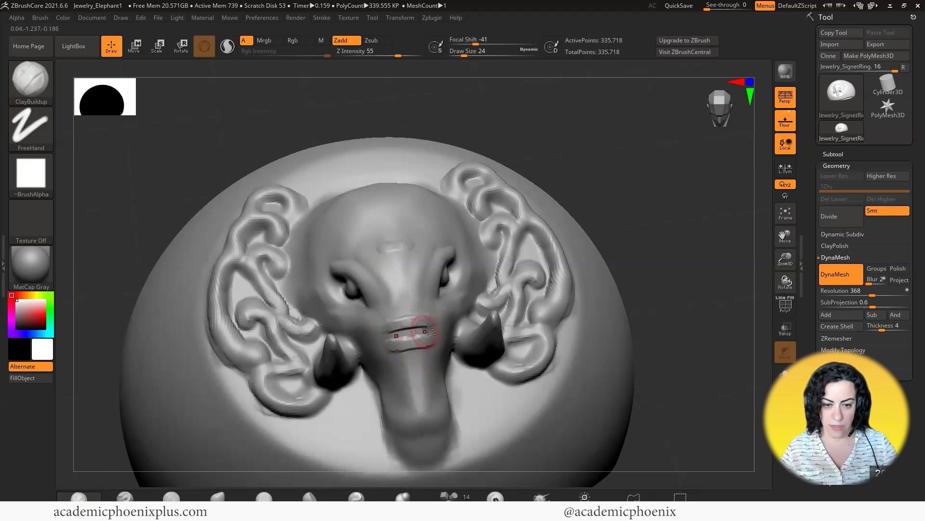
drag(400, 334, 422, 333)
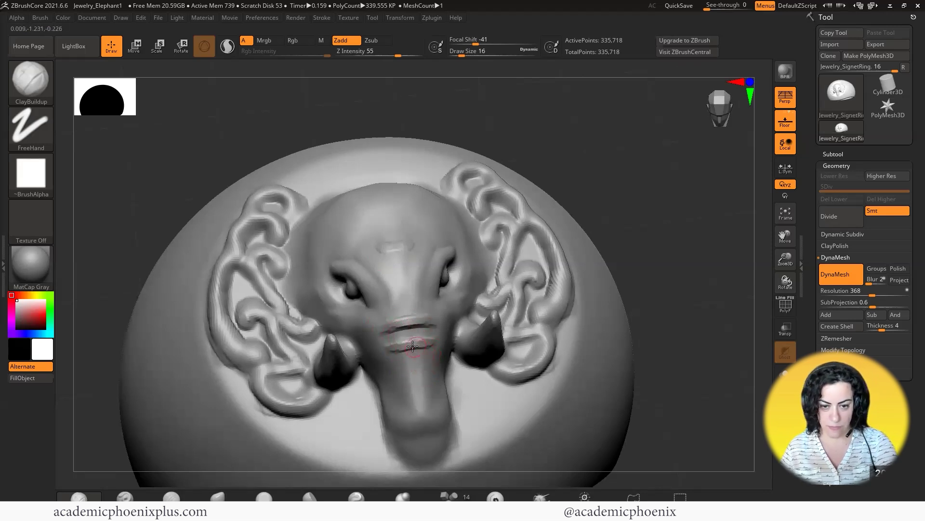
drag(401, 337, 428, 330)
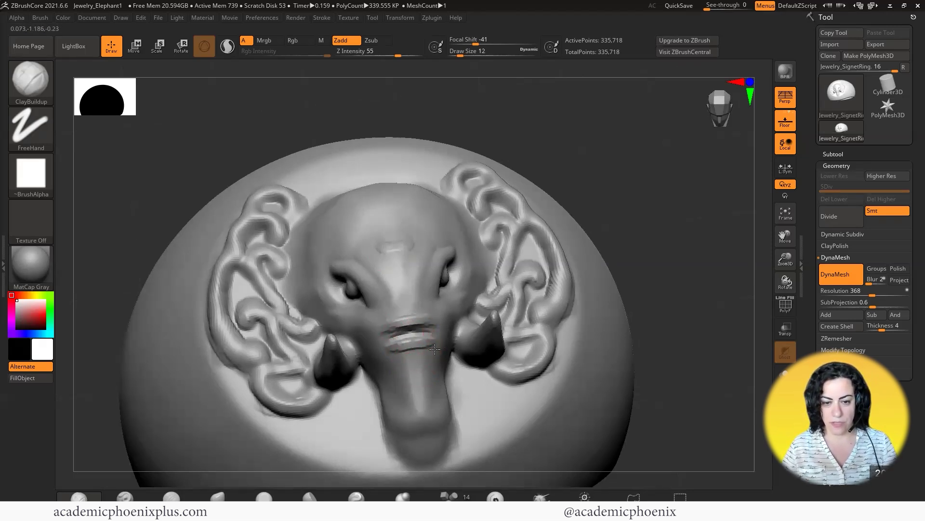
drag(396, 354, 435, 350)
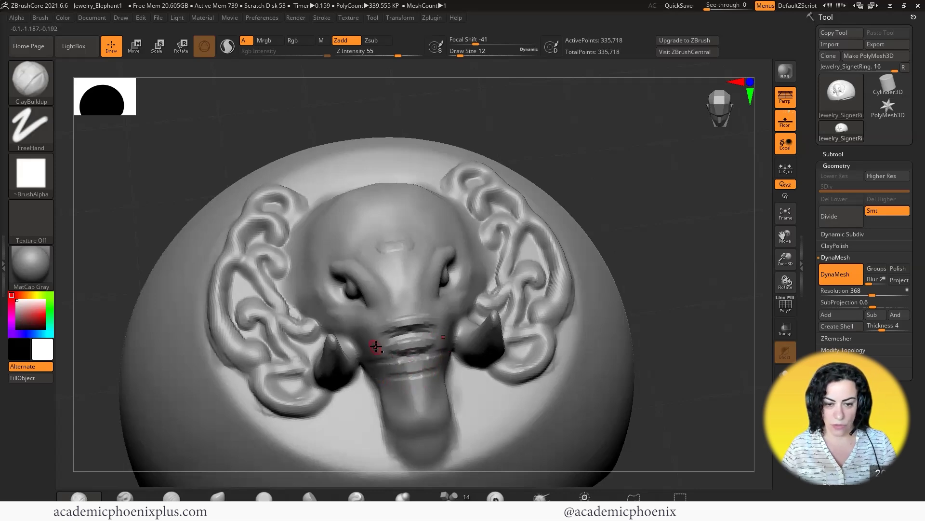
drag(382, 355, 446, 347)
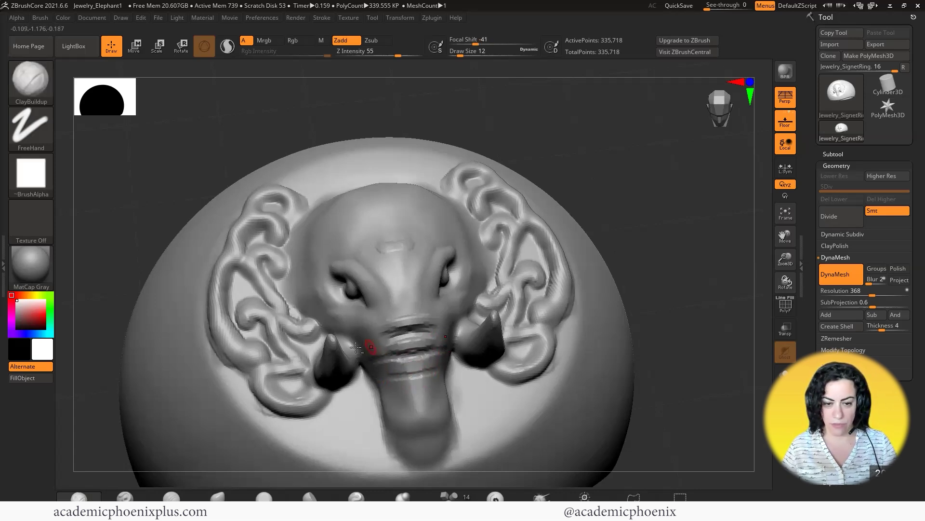
- Smooth the skin folds on the trunk and the forehead, and undo the last stroke
key(shift)
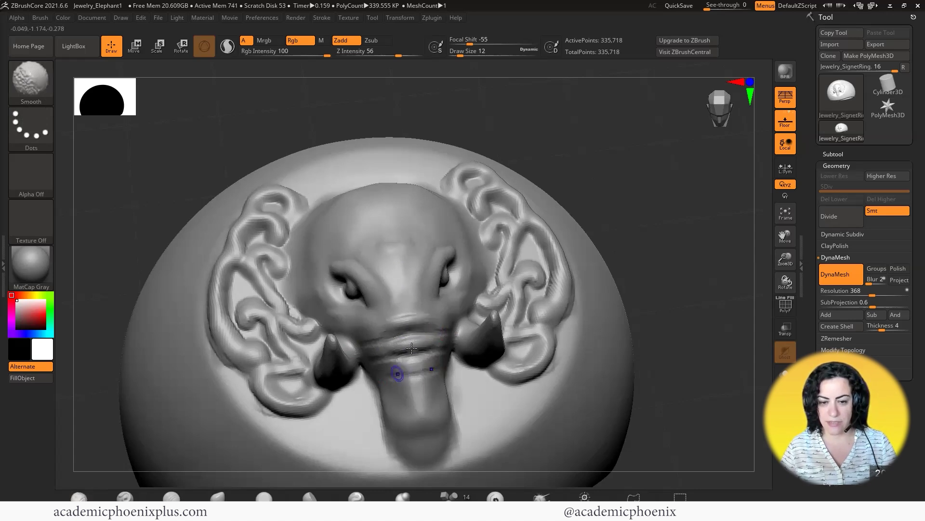
drag(372, 341, 435, 330)
key(ctrl+z)
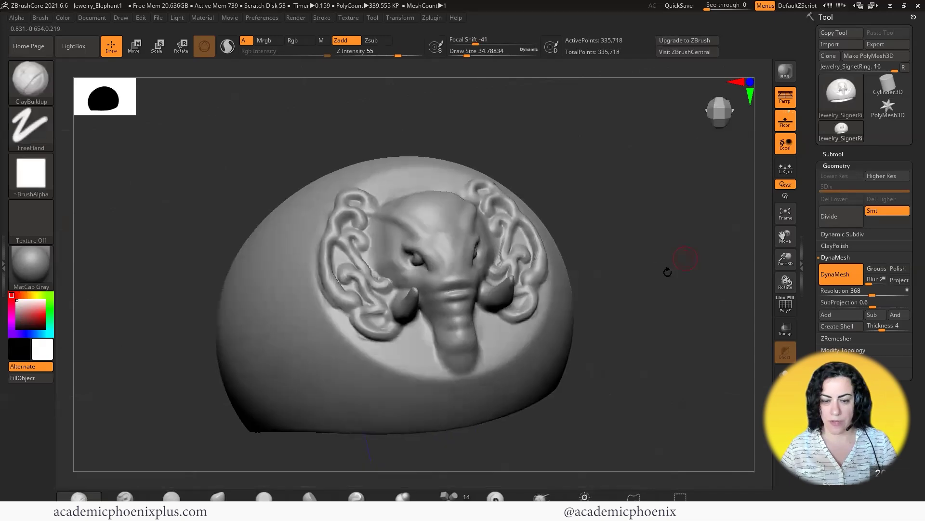
- Carve deeper creases around the eyeballs with DamStandard and switch the brush to Zadd
mouse_move(650, 262)
mouse_down()
mouse_move(696, 293)
mouse_move(686, 241)
mouse_up()
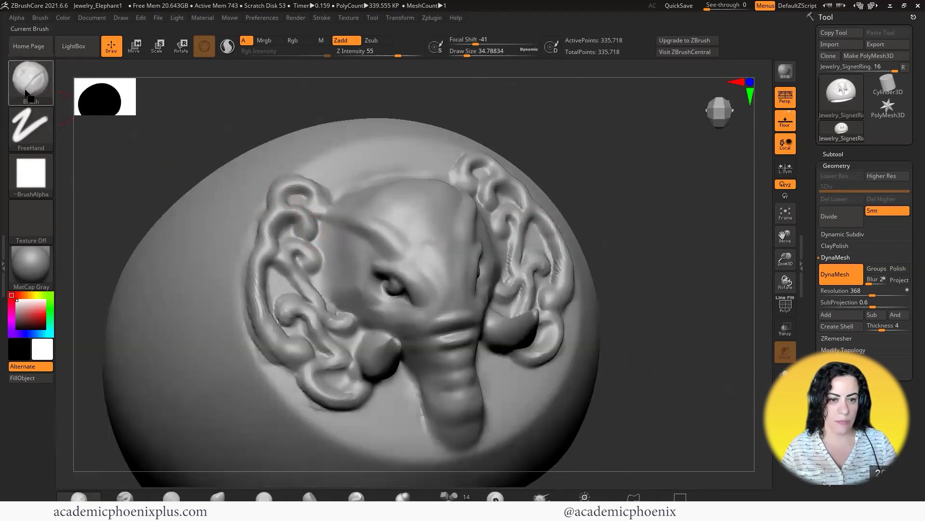
click(26, 93)
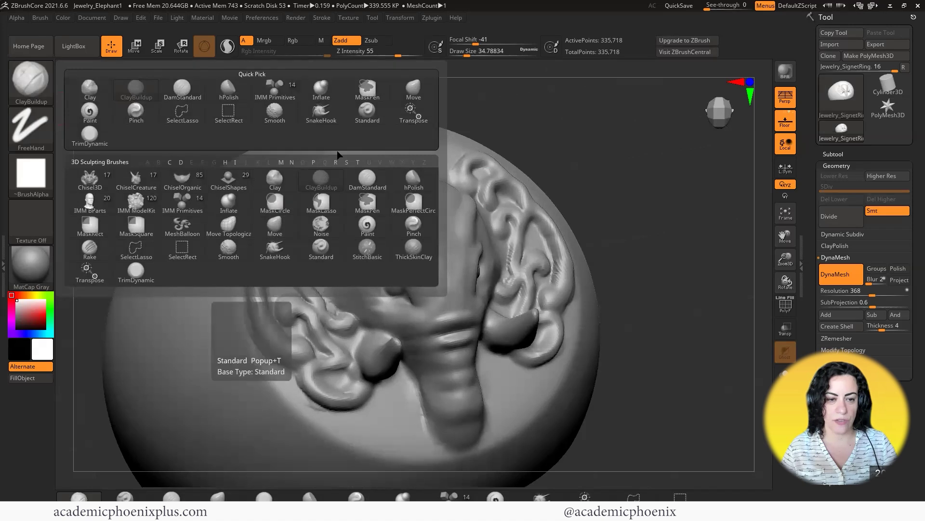
click(368, 179)
ctrl+right_drag(294, 190, 410, 284)
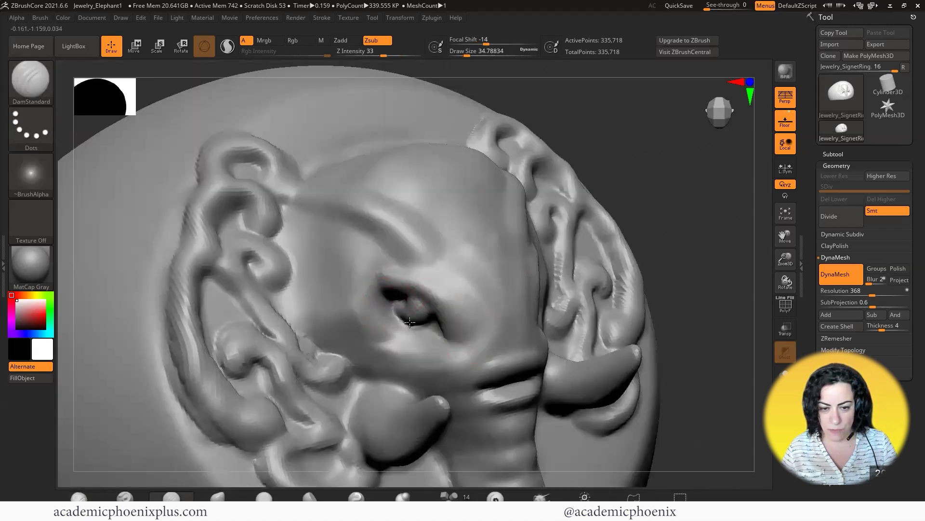
mouse_move(410, 322)
mouse_down()
mouse_move(422, 325)
mouse_move(390, 316)
mouse_move(427, 331)
mouse_move(400, 327)
mouse_up()
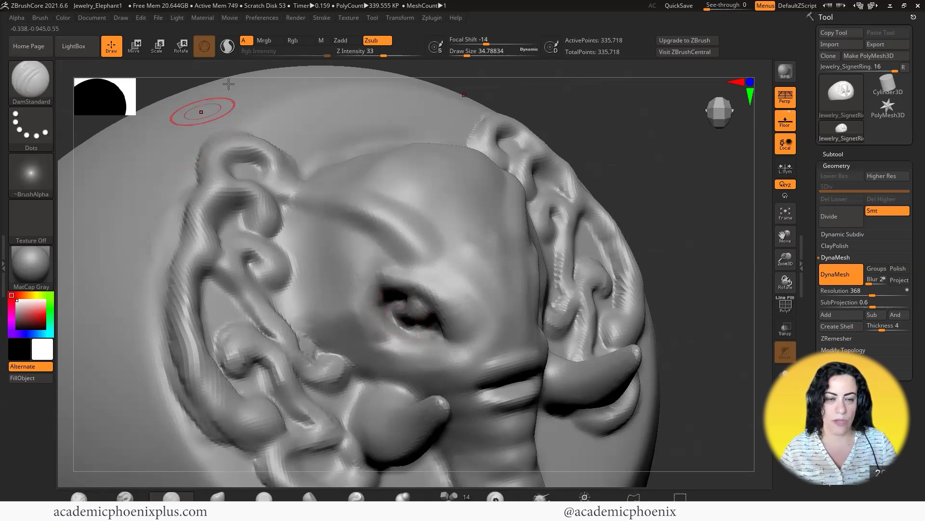
click(345, 42)
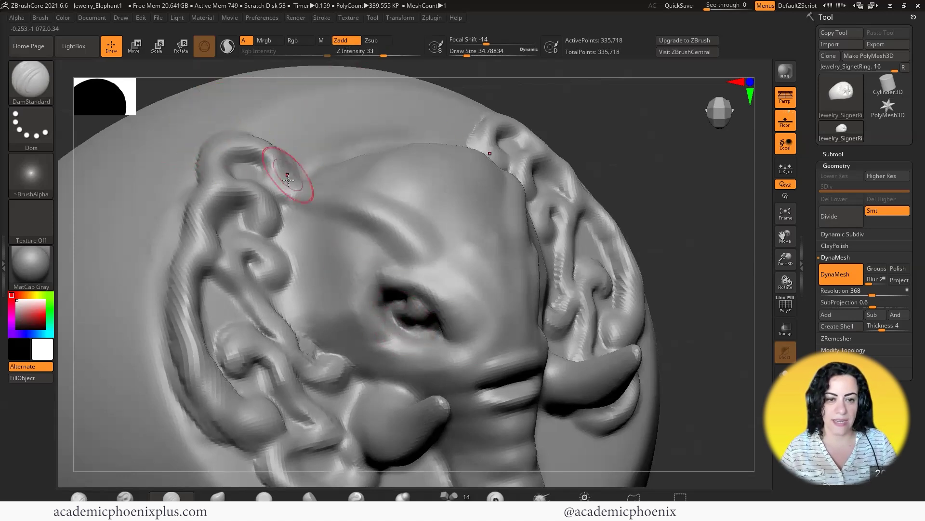
- Try to raise sharp ridges along the outer ear scrolls with DamStandard
mouse_move(275, 151)
mouse_down()
mouse_move(237, 141)
mouse_move(215, 155)
mouse_move(219, 182)
mouse_move(249, 187)
mouse_move(265, 209)
mouse_move(260, 221)
mouse_move(256, 215)
mouse_up()
mouse_move(222, 184)
mouse_down()
mouse_move(205, 199)
mouse_move(203, 244)
mouse_move(182, 295)
mouse_up()
alt+drag(714, 201, 578, 179)
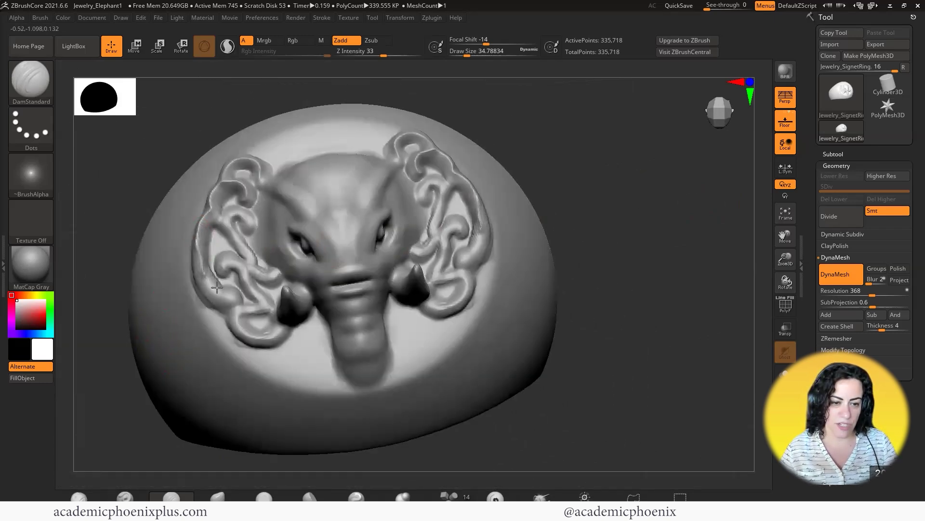
mouse_move(217, 287)
shift+mouse_down()
mouse_move(202, 255)
mouse_move(214, 290)
shift+mouse_up()
- Undo the last ridge strokes on the ears
key(ctrl+z)
key(ctrl+z)
key(ctrl+z)
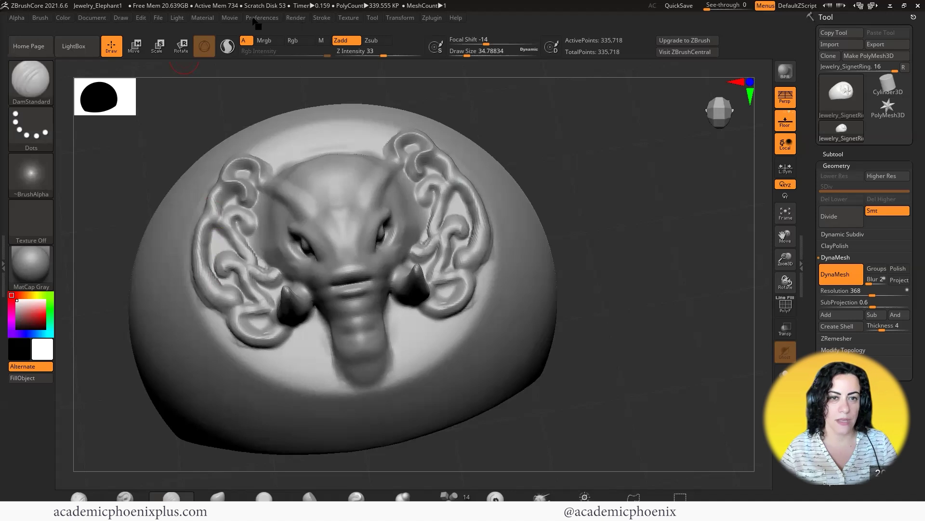
- Increase the LazyRadius in the brush's Lazy Mouse settings to steady the strokes
click(321, 17)
click(334, 237)
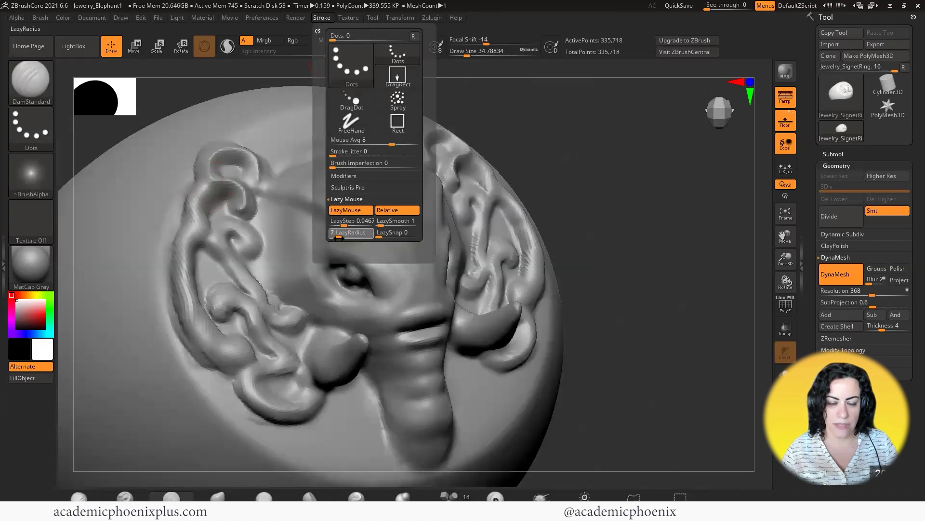
key(Return)
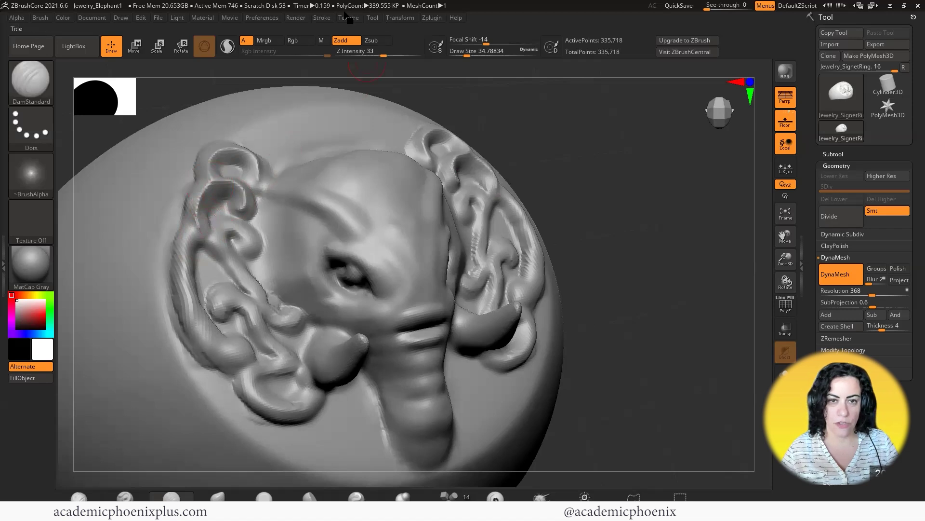
click(322, 17)
drag(338, 236, 350, 237)
- Raise a crisp ridge along the outer ear scrolls with DamStandard in Zadd mode
mouse_move(212, 183)
mouse_down()
mouse_move(193, 231)
mouse_move(187, 309)
mouse_move(237, 361)
mouse_move(256, 356)
mouse_move(257, 342)
mouse_up()
drag(646, 211, 629, 242)
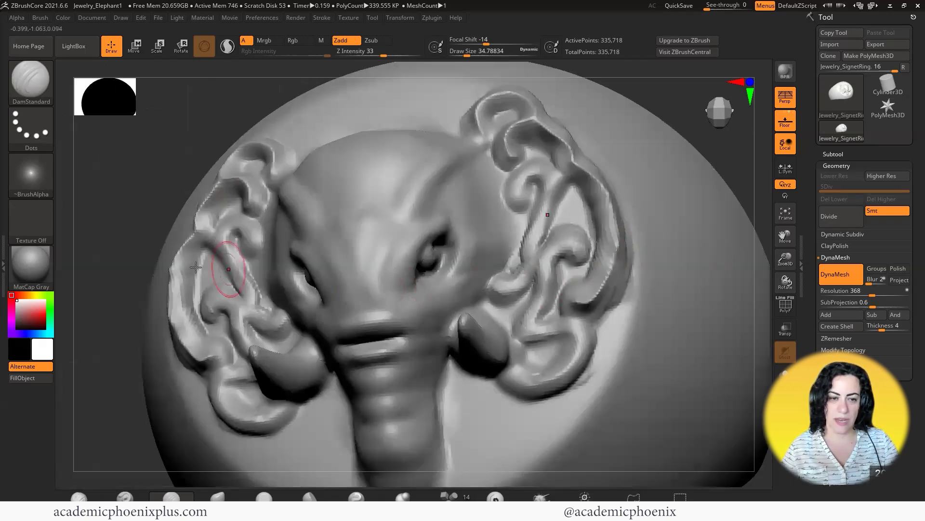
mouse_move(148, 157)
alt+mouse_down()
mouse_move(128, 142)
mouse_move(159, 159)
mouse_move(145, 168)
alt+mouse_up()
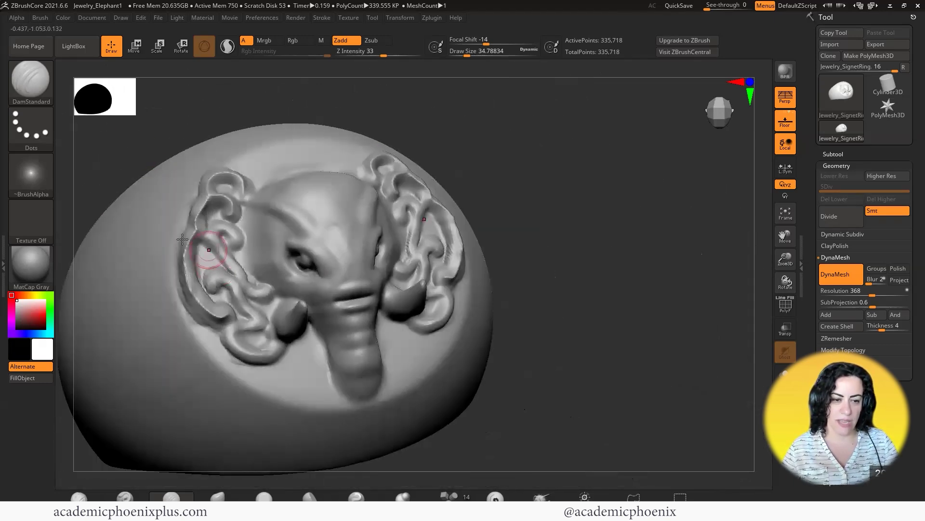
- Remesh the ring sculpt with DynaMesh at resolution 368
click(839, 274)
key(ctrl)
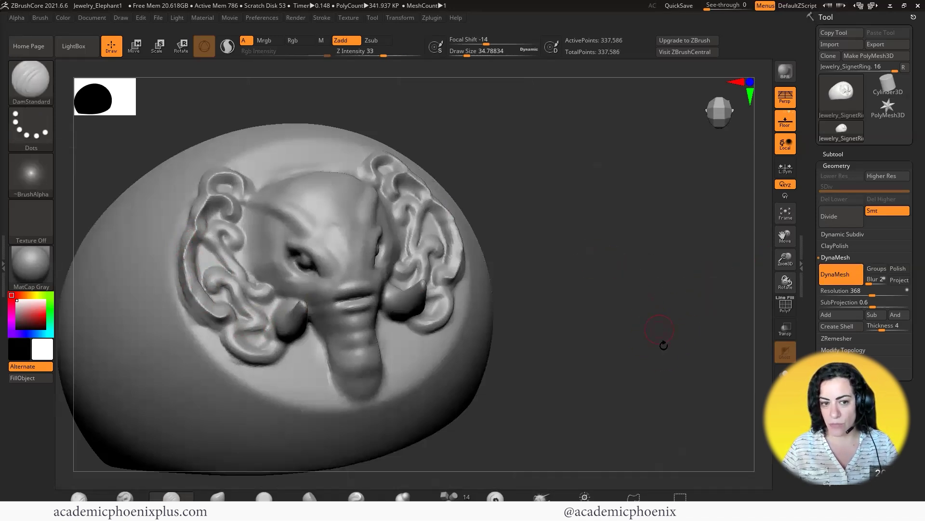
ctrl+drag(585, 232, 645, 296)
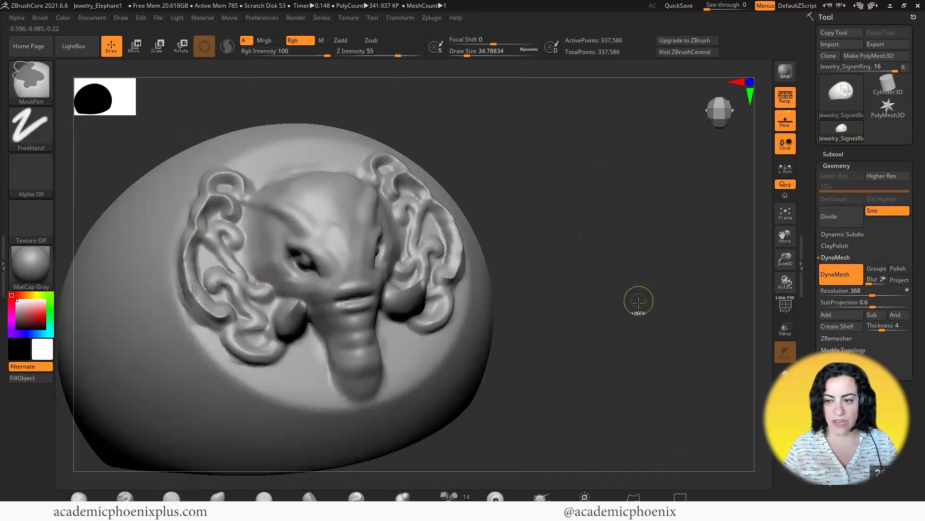
drag(477, 274, 192, 286)
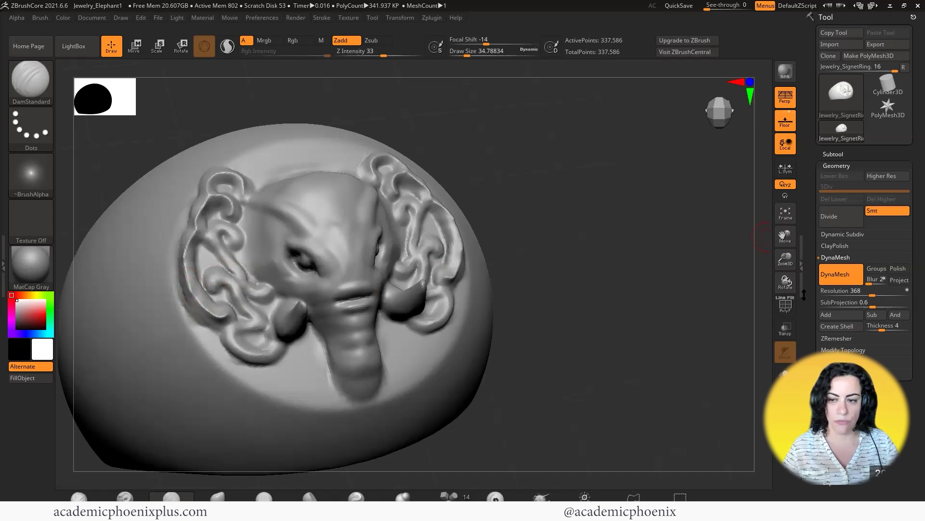
- Show the polyframe to examine the mesh density on the elephant head, and hide it again
click(786, 304)
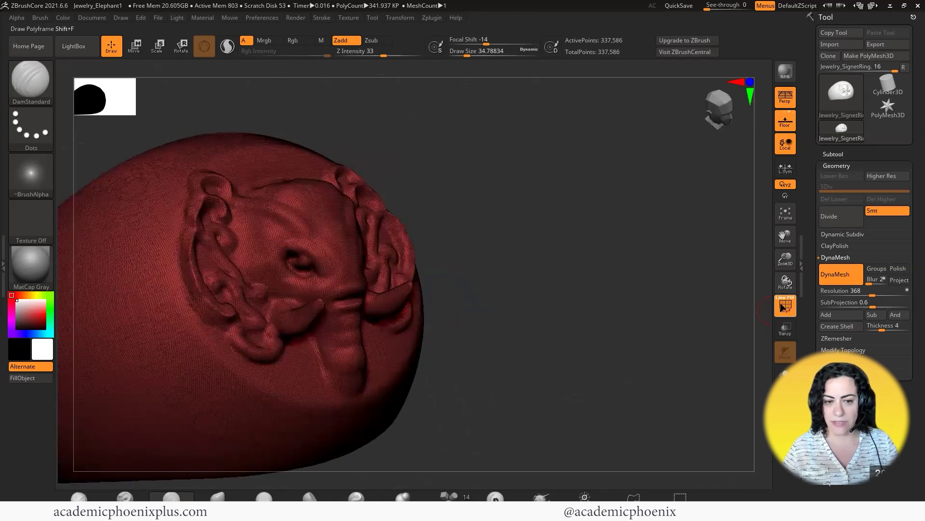
click(785, 304)
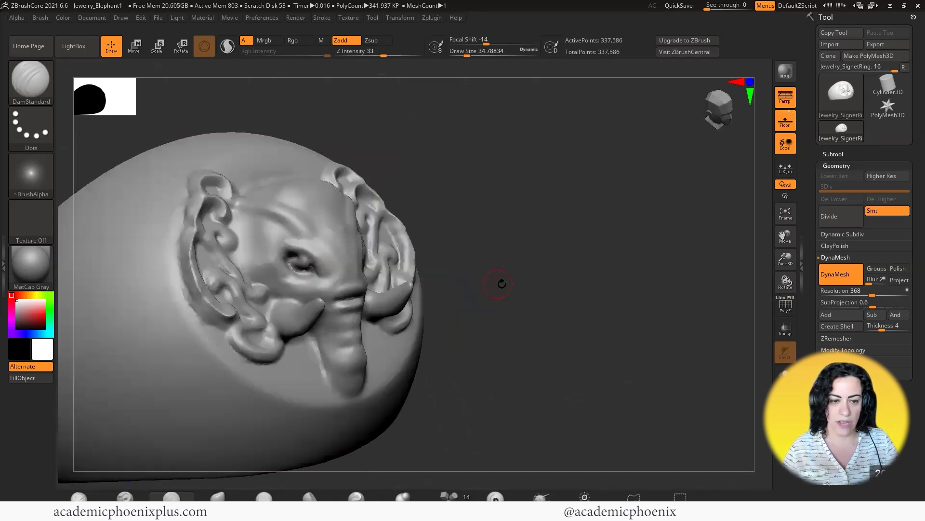
alt+drag(502, 284, 554, 323)
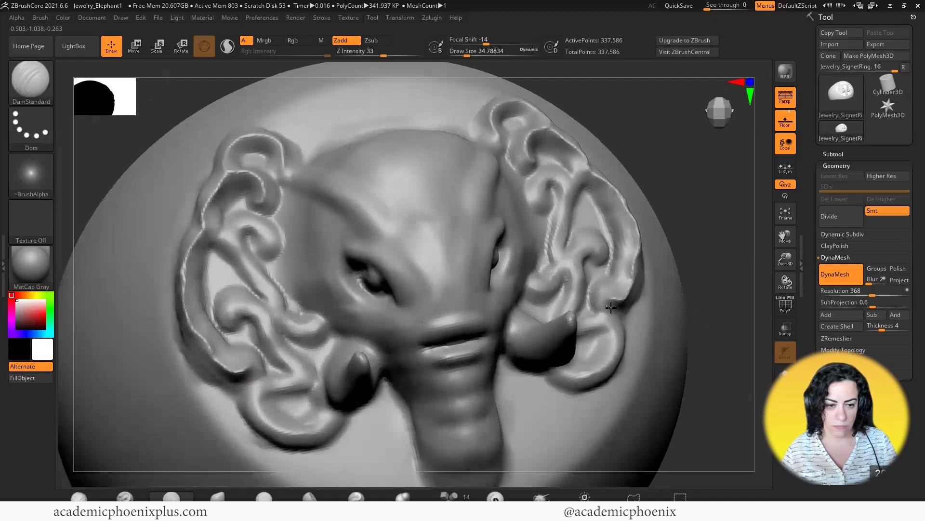
- Raise crisp DamStandard ridges along the lower ear lobes and inner ear scrolls, undoing unwanted strokes
key(ctrl+z)
mouse_move(234, 314)
mouse_down()
mouse_move(227, 308)
mouse_move(241, 308)
mouse_move(276, 349)
mouse_move(289, 385)
mouse_move(251, 404)
mouse_move(272, 439)
mouse_move(342, 397)
mouse_up()
key(ctrl+z)
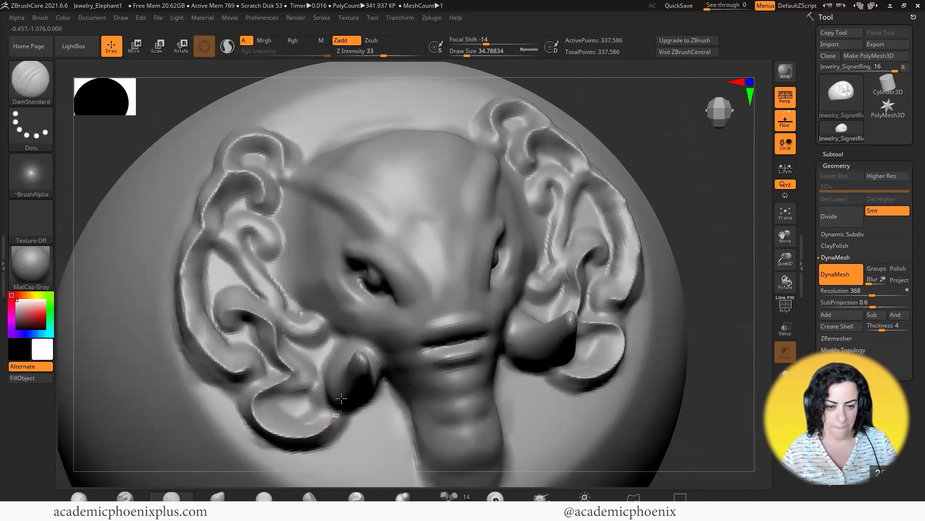
mouse_move(270, 247)
mouse_down()
mouse_move(247, 221)
mouse_move(228, 238)
mouse_move(273, 295)
mouse_move(268, 340)
mouse_up()
mouse_move(328, 318)
mouse_down()
mouse_move(271, 304)
mouse_move(255, 277)
mouse_up()
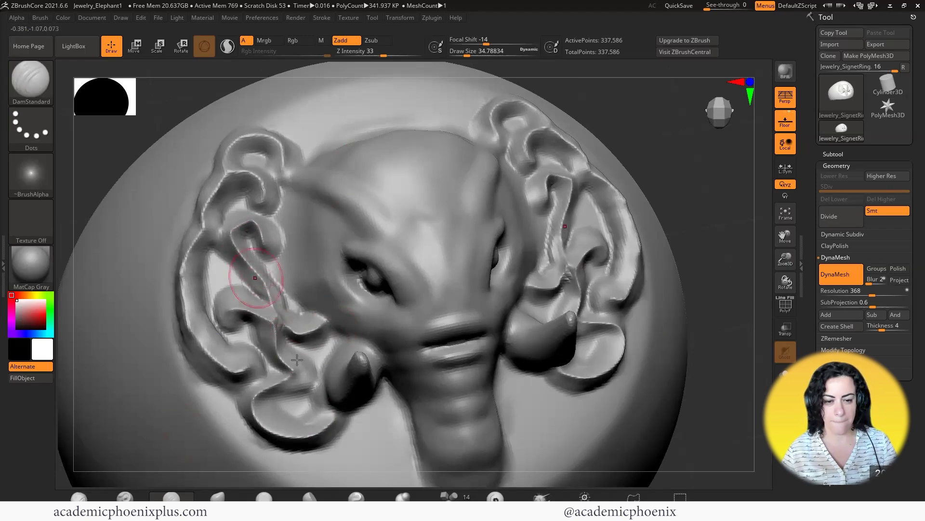
- Raise curved brow ridges from the upper ears down to the inner corners of the eyes, undoing the stray strokes
mouse_move(297, 184)
mouse_down()
mouse_move(364, 222)
mouse_move(402, 284)
mouse_move(404, 308)
mouse_up()
mouse_move(352, 191)
mouse_down()
mouse_move(399, 242)
mouse_move(414, 285)
mouse_move(377, 211)
mouse_move(414, 285)
mouse_up()
key(ctrl+z)
drag(161, 123, 198, 127)
drag(337, 188, 418, 246)
key(ctrl+z)
key(ctrl+z)
mouse_move(419, 290)
mouse_down()
mouse_move(398, 213)
mouse_move(304, 165)
mouse_up()
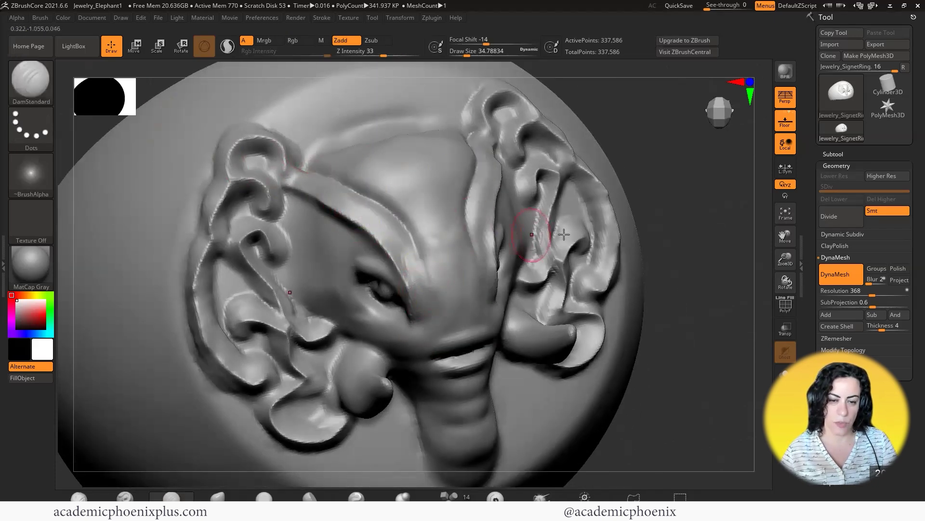
- Draw raised skin folds running from around the eyes across the cheeks toward the ears with DamStandard
alt+drag(709, 365, 492, 249)
mouse_move(355, 241)
mouse_down()
mouse_move(418, 211)
mouse_move(422, 250)
mouse_up()
mouse_move(338, 268)
mouse_down()
mouse_move(391, 263)
mouse_move(372, 263)
mouse_up()
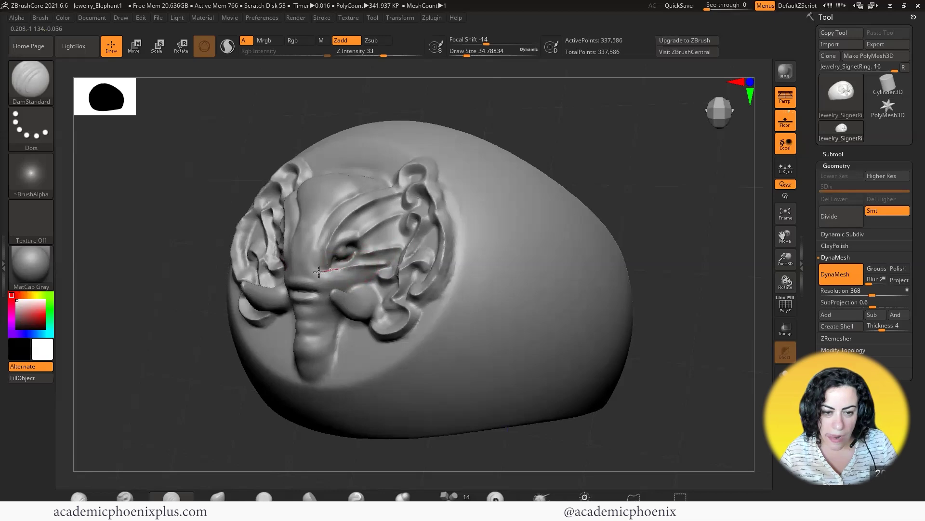
drag(612, 186, 674, 182)
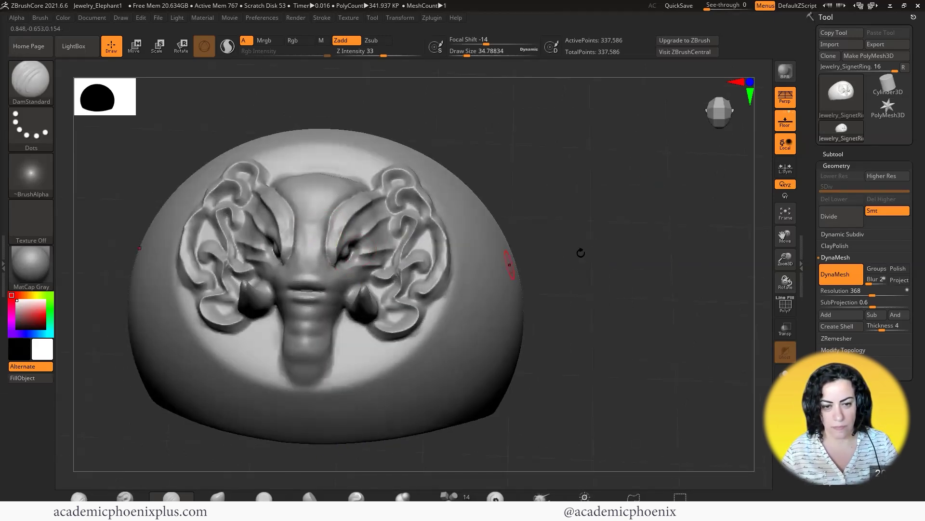
- Smooth the inner brow area between the eyes and check the relief from several angles
drag(581, 252, 619, 278)
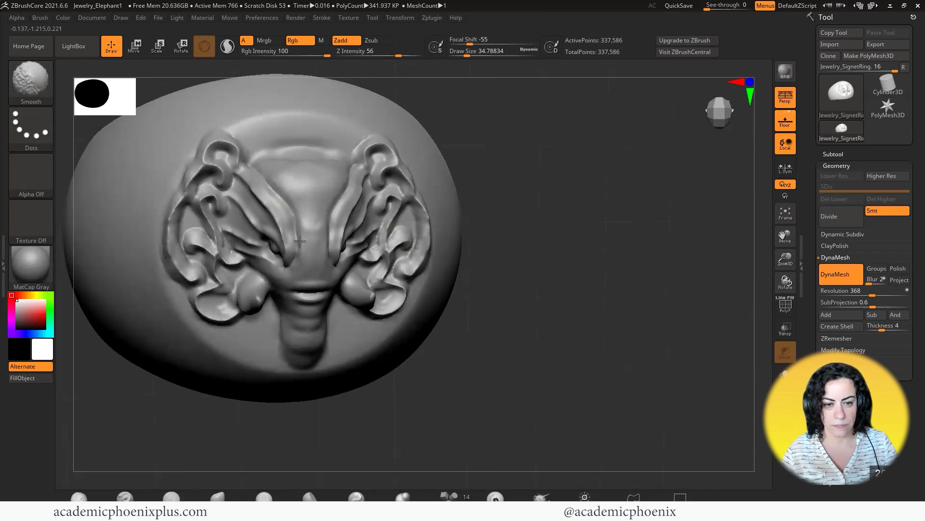
drag(559, 284, 567, 251)
drag(628, 235, 625, 235)
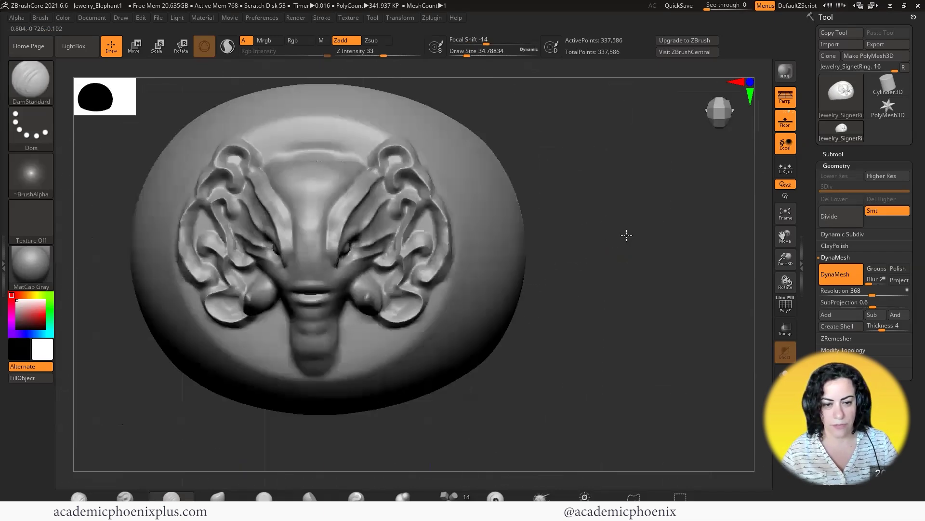
drag(599, 297, 436, 88)
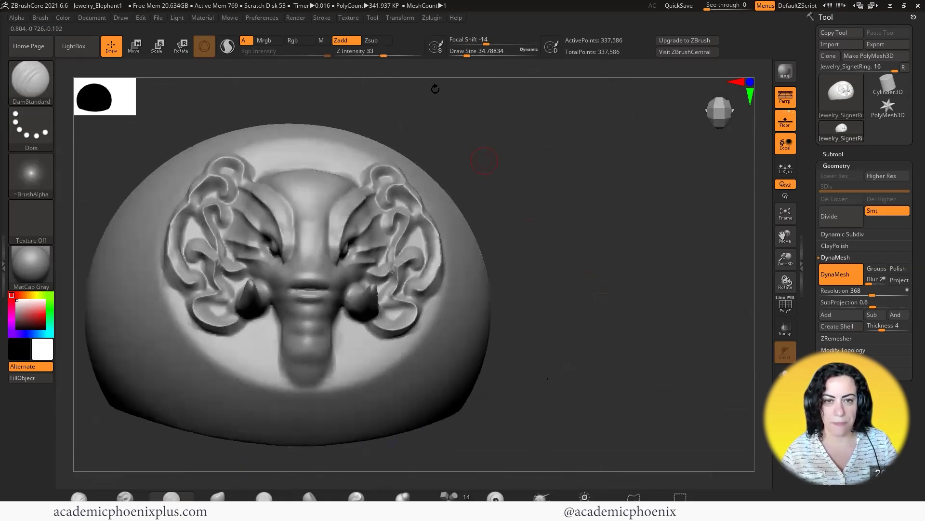
- Turn off symmetry, extend the trunk into a sideways curl with ClayBuildup, and smooth the added clay
click(400, 17)
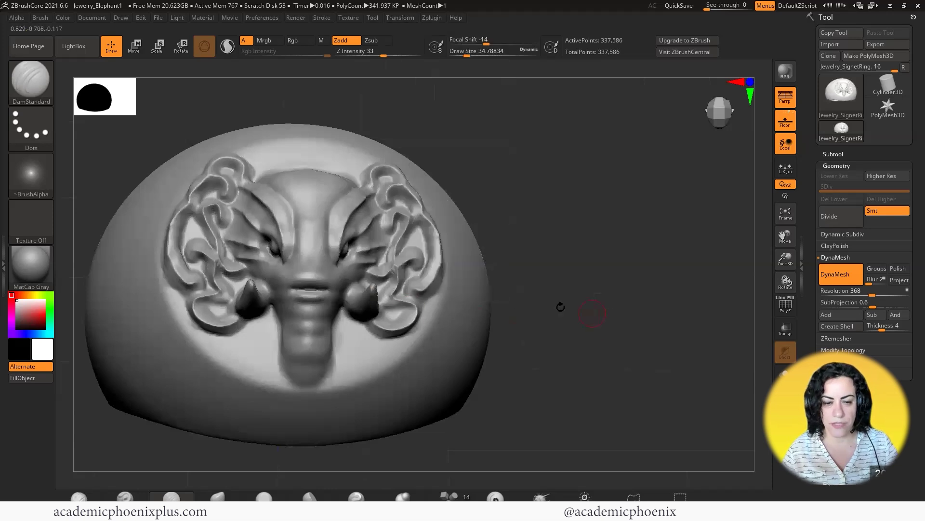
click(41, 87)
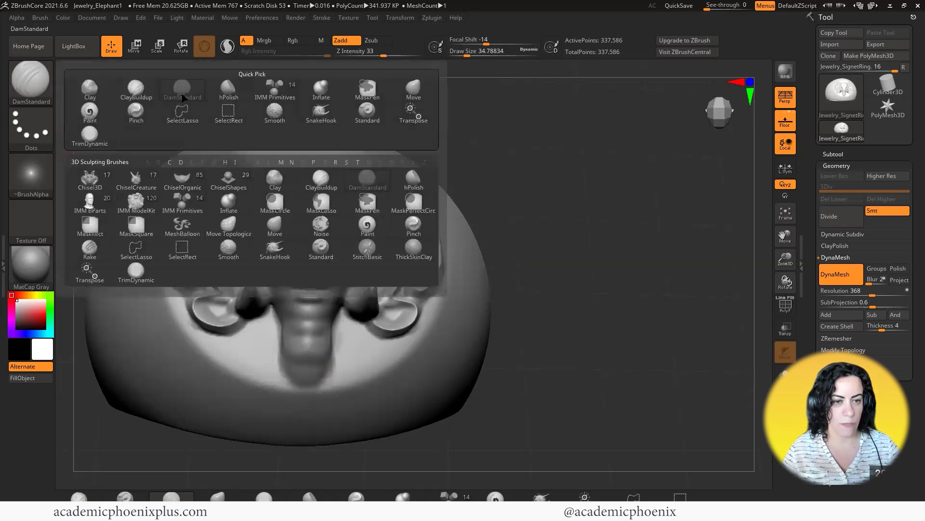
click(137, 92)
mouse_move(290, 378)
mouse_down()
mouse_move(295, 402)
mouse_move(318, 420)
mouse_move(378, 389)
mouse_move(349, 356)
mouse_move(366, 400)
mouse_move(338, 410)
mouse_move(364, 373)
mouse_up()
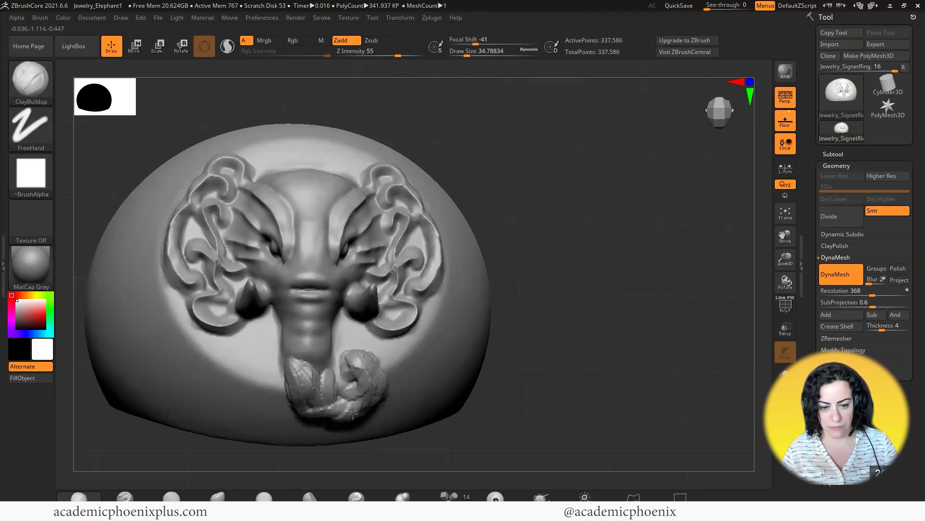
right_drag(289, 374, 301, 402)
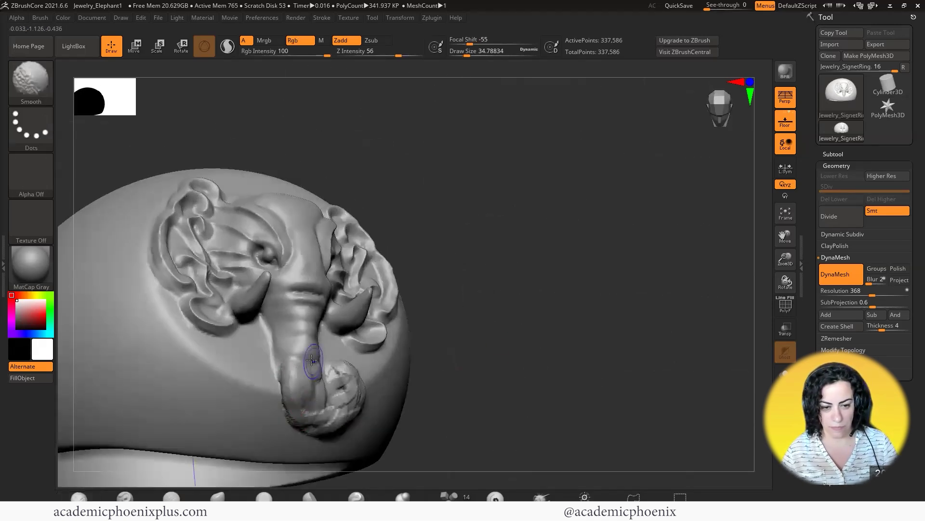
drag(317, 360, 309, 414)
mouse_move(538, 362)
mouse_down()
mouse_move(424, 371)
mouse_move(382, 360)
mouse_move(309, 429)
mouse_move(298, 402)
mouse_up()
- Set the ClayBuildup Draw Size to about 59 and build up volume along the bottom and outer sides of the trunk curl
key(space)
key(space)
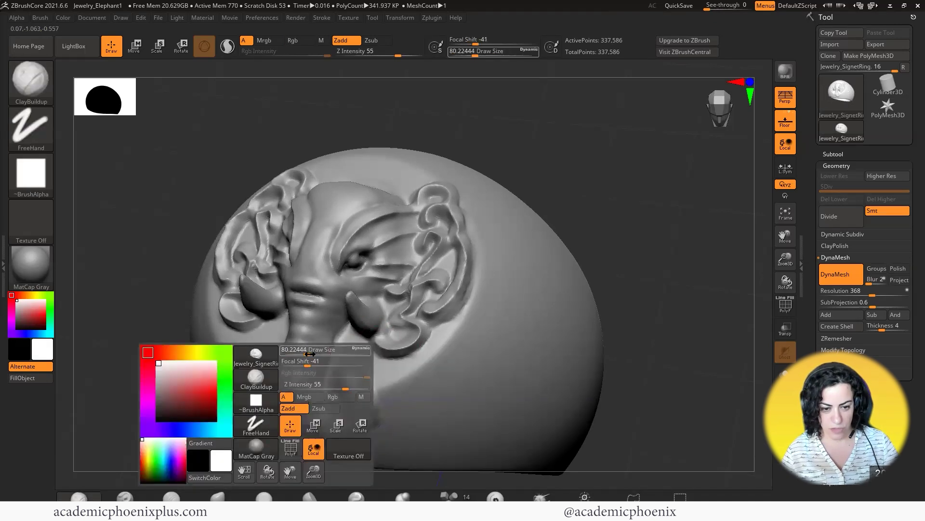
drag(309, 351, 304, 354)
mouse_move(296, 399)
mouse_down()
mouse_move(335, 409)
mouse_move(313, 406)
mouse_up()
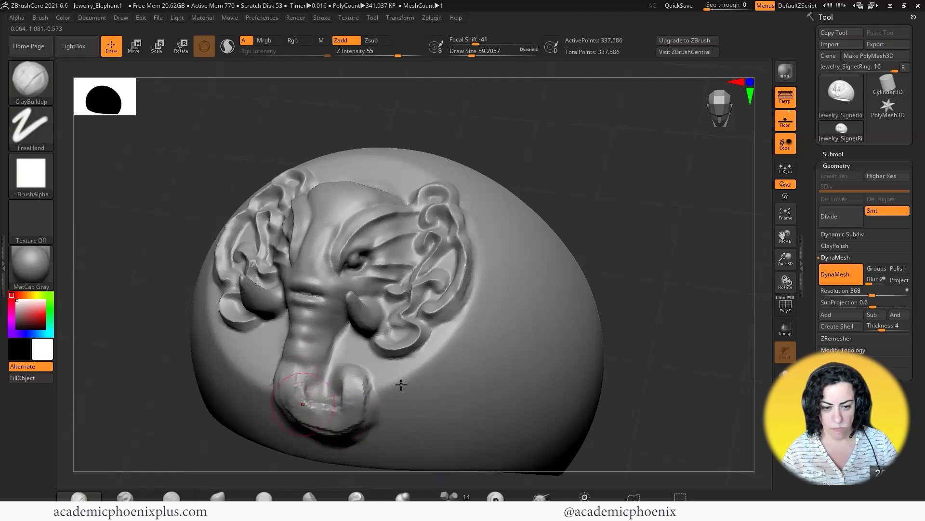
drag(617, 342, 670, 343)
drag(540, 338, 573, 337)
drag(324, 411, 282, 413)
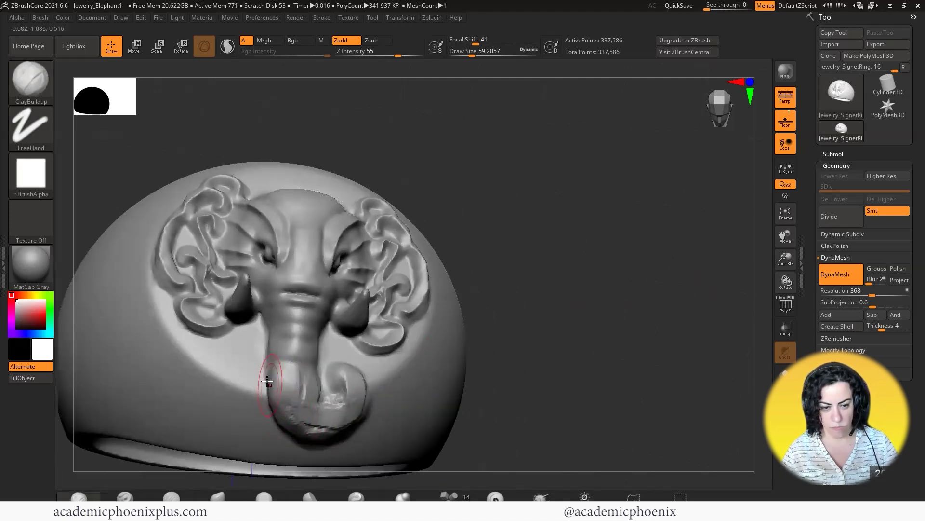
mouse_move(267, 381)
mouse_down()
mouse_move(277, 409)
mouse_move(312, 407)
mouse_up()
mouse_move(603, 347)
mouse_down()
mouse_move(530, 347)
mouse_move(621, 352)
mouse_up()
- Carve the hollow inside the trunk curl with ClayBuildup and smooth its surface
mouse_move(325, 380)
alt+mouse_down()
mouse_move(334, 400)
mouse_move(321, 374)
mouse_move(344, 381)
alt+mouse_up()
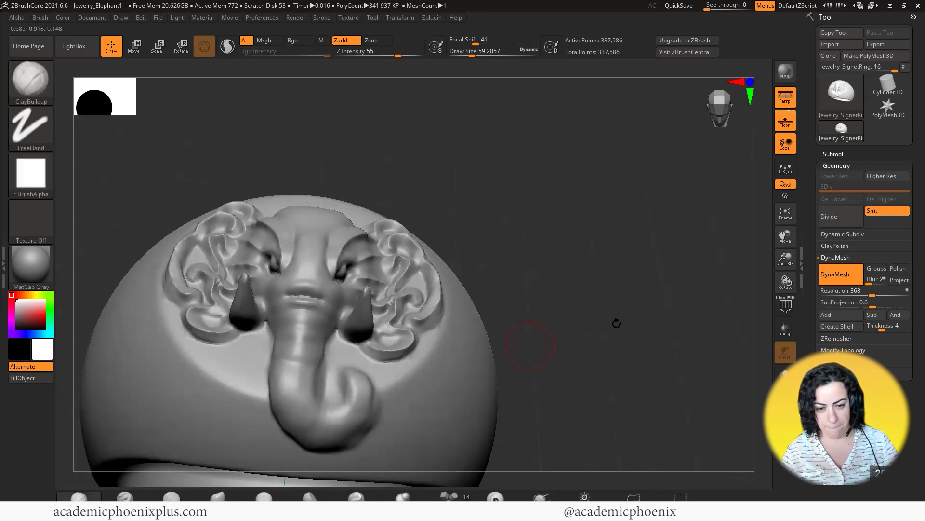
drag(615, 322, 612, 352)
alt+drag(369, 374, 337, 364)
shift+drag(337, 365, 365, 366)
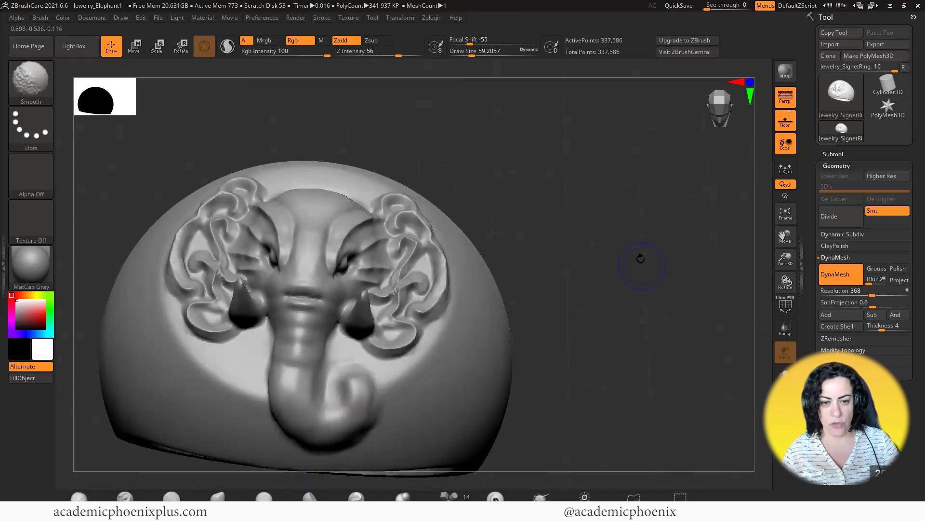
mouse_move(641, 259)
right_down()
mouse_move(627, 275)
mouse_move(611, 271)
mouse_move(616, 241)
mouse_move(619, 270)
mouse_move(541, 347)
right_up()
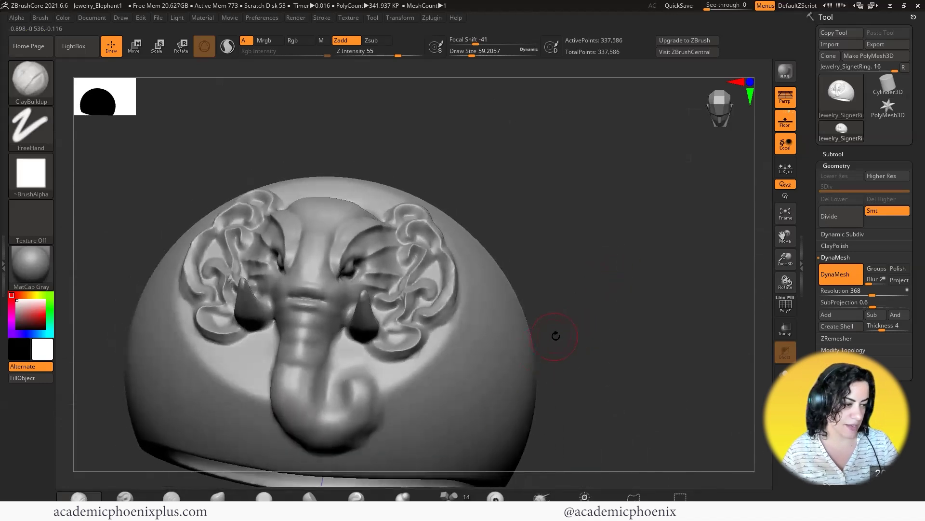
- Switch to the DamStandard brush and set its Draw Size to about 37
click(42, 88)
click(82, 108)
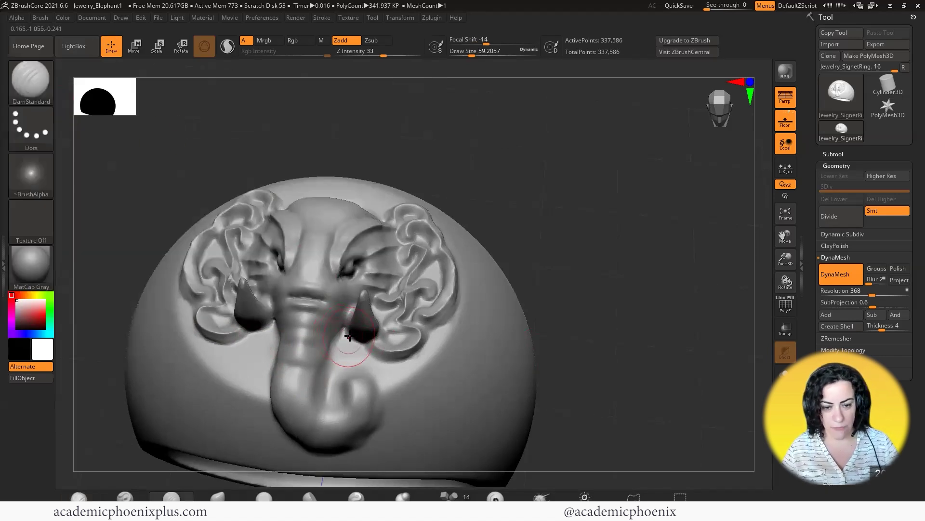
key(space)
drag(350, 336, 344, 332)
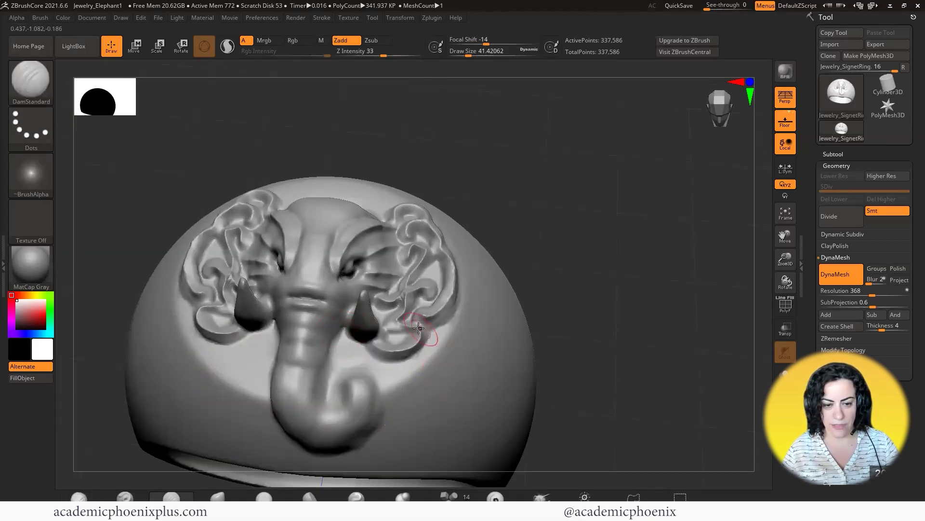
key(space)
drag(410, 329, 401, 328)
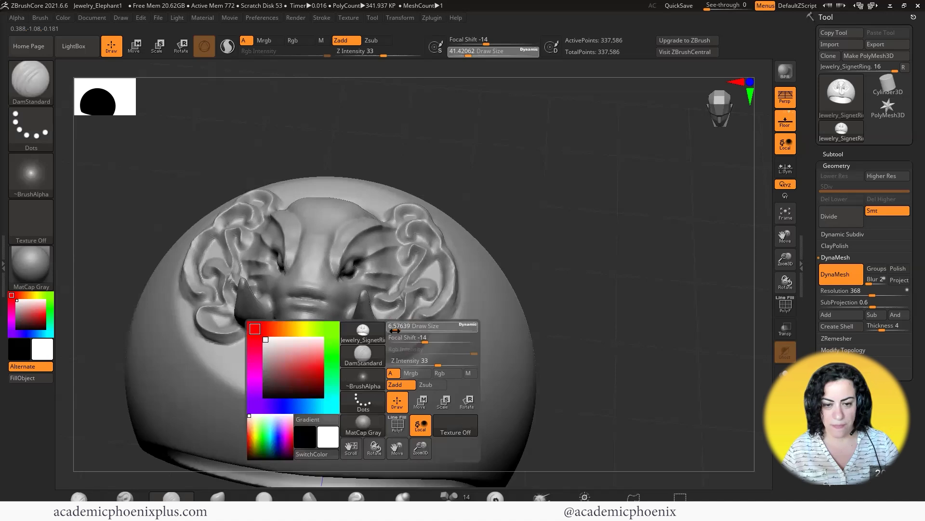
drag(326, 369, 328, 370)
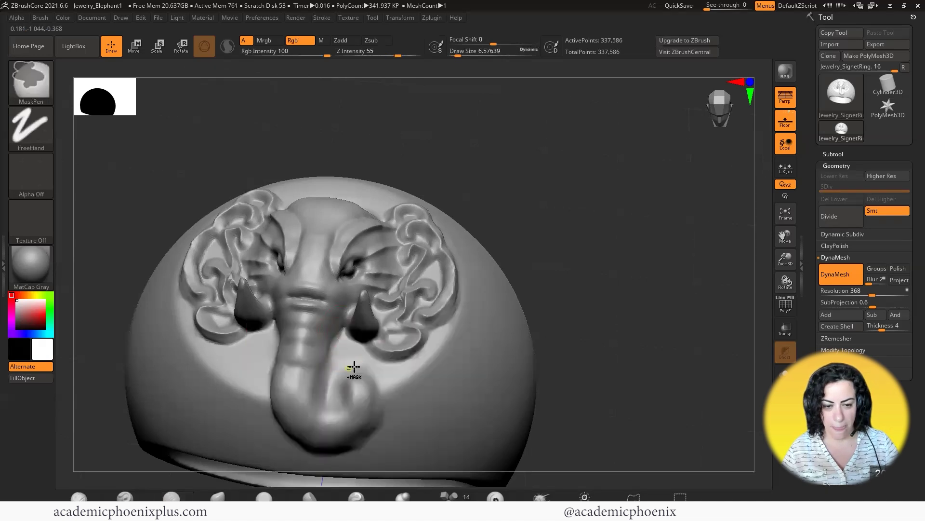
key(space)
click(378, 351)
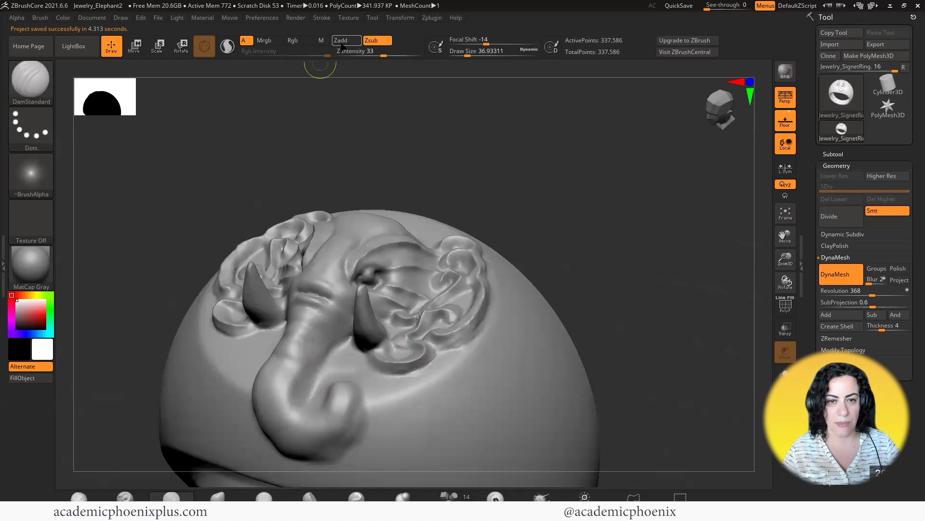
- Carve a sharp crease with DamStandard in Zsub mode where both sides of the trunk meet the ring face
click(343, 41)
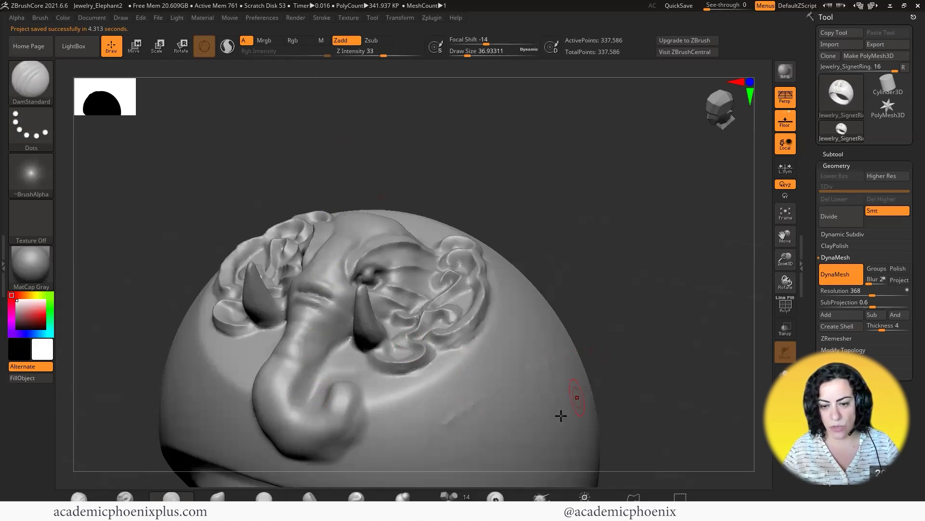
key(alt)
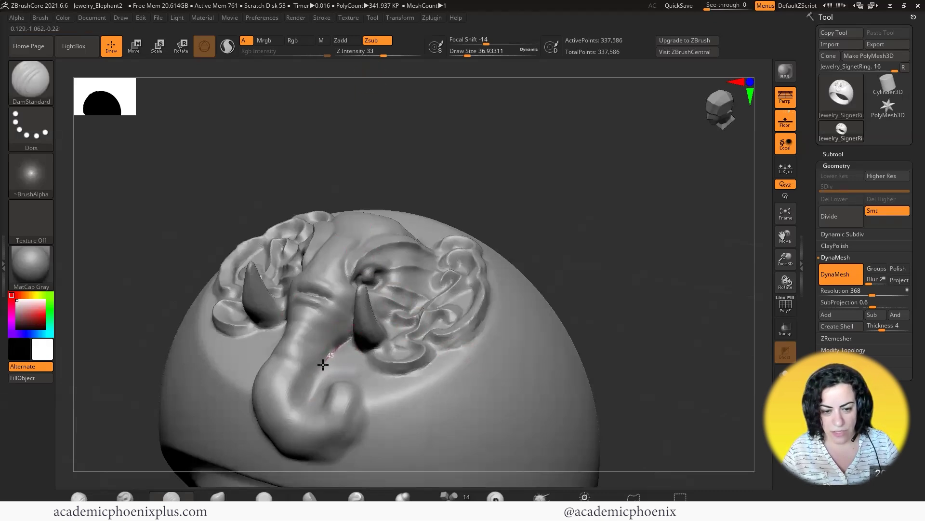
drag(305, 413, 308, 416)
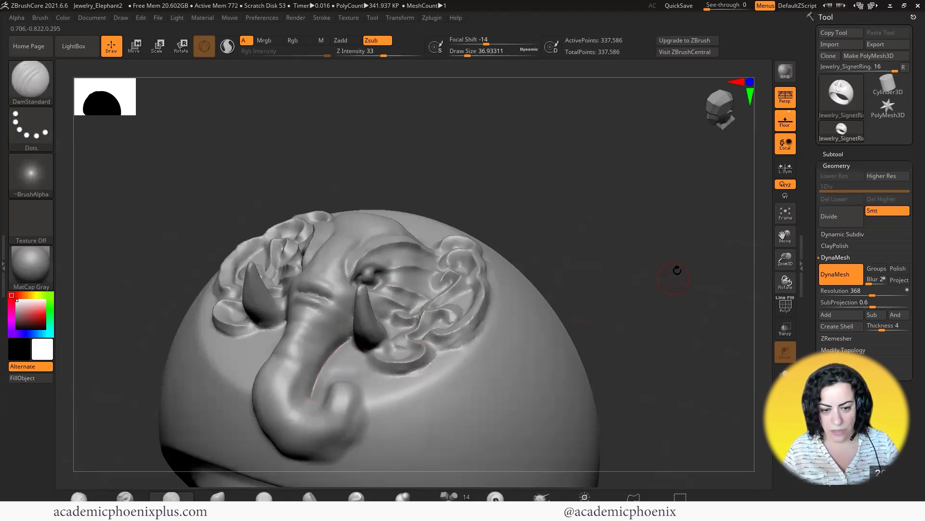
drag(675, 268, 704, 276)
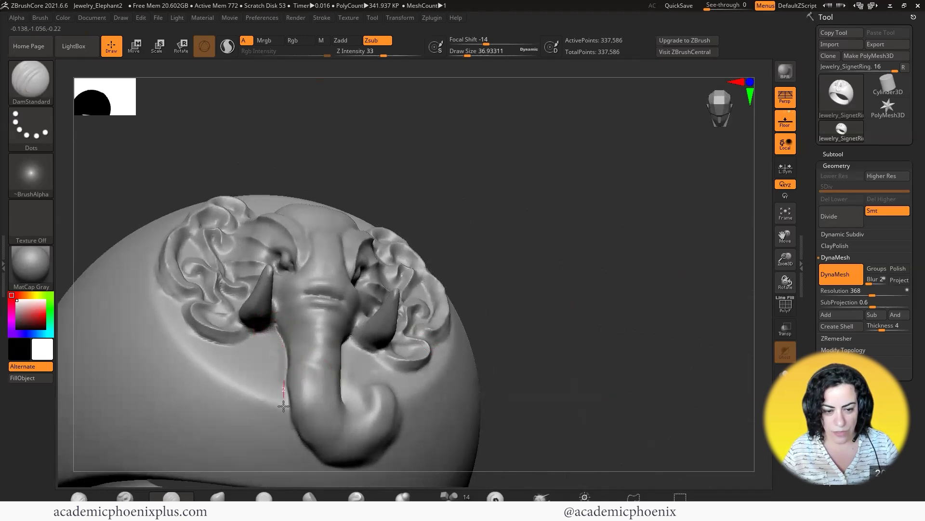
drag(283, 405, 288, 420)
- Deepen the DamStandard crease around the outside of the trunk curl and carve the groove inside the curl
drag(637, 331, 636, 275)
mouse_move(255, 393)
mouse_down()
mouse_move(273, 429)
mouse_move(342, 445)
mouse_move(390, 384)
mouse_up()
drag(501, 318, 458, 376)
drag(373, 395, 343, 374)
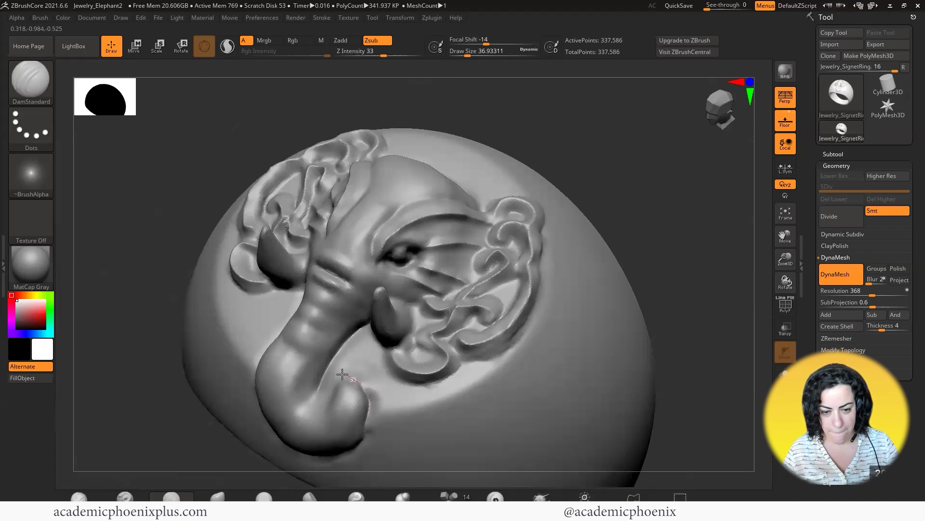
drag(626, 289, 675, 284)
drag(324, 363, 304, 407)
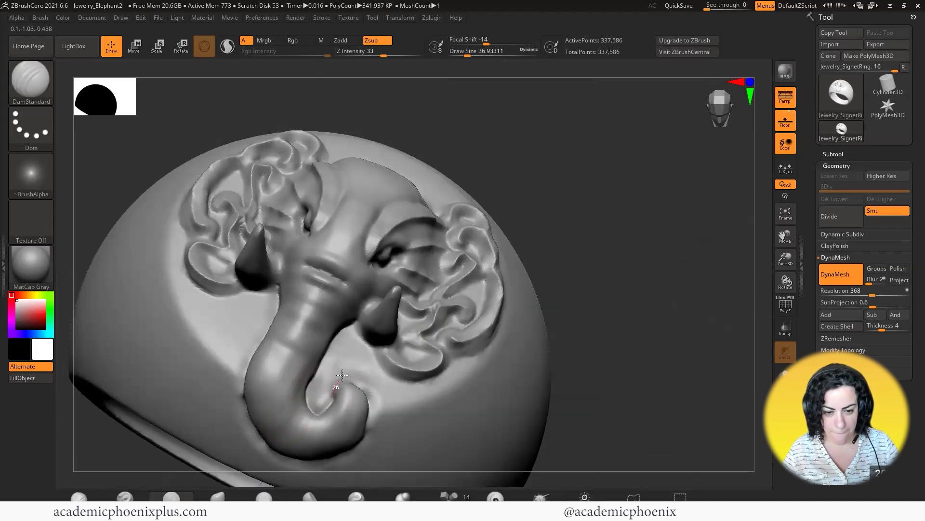
drag(540, 367, 588, 352)
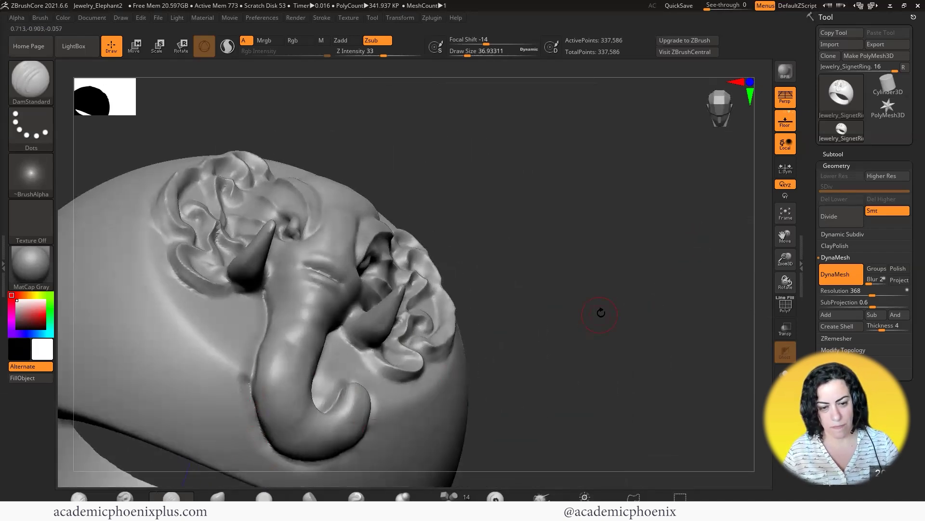
- Switch to the hPolish brush and check the trunk and the surrounding ring face from the side and front
right_drag(601, 312, 499, 377)
mouse_move(554, 293)
right_down()
mouse_move(579, 287)
mouse_move(472, 291)
right_up()
click(30, 82)
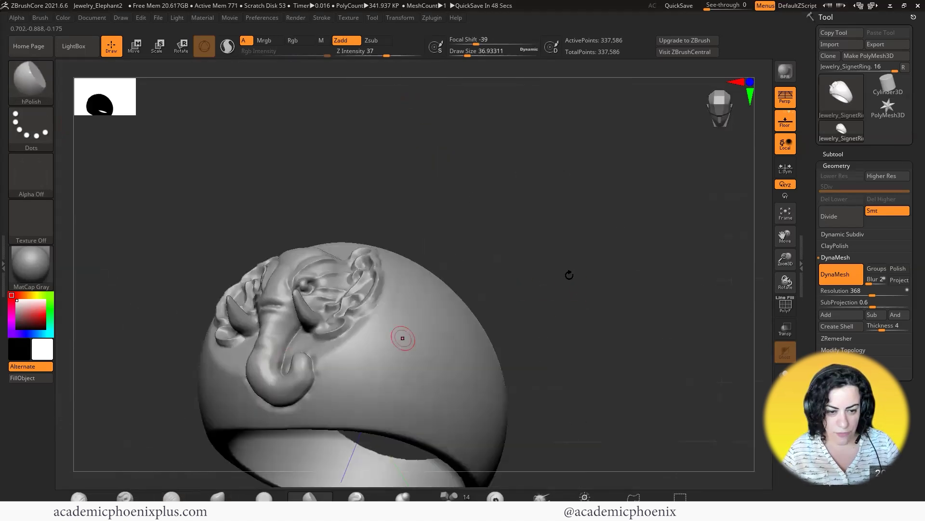
right_drag(570, 274, 538, 287)
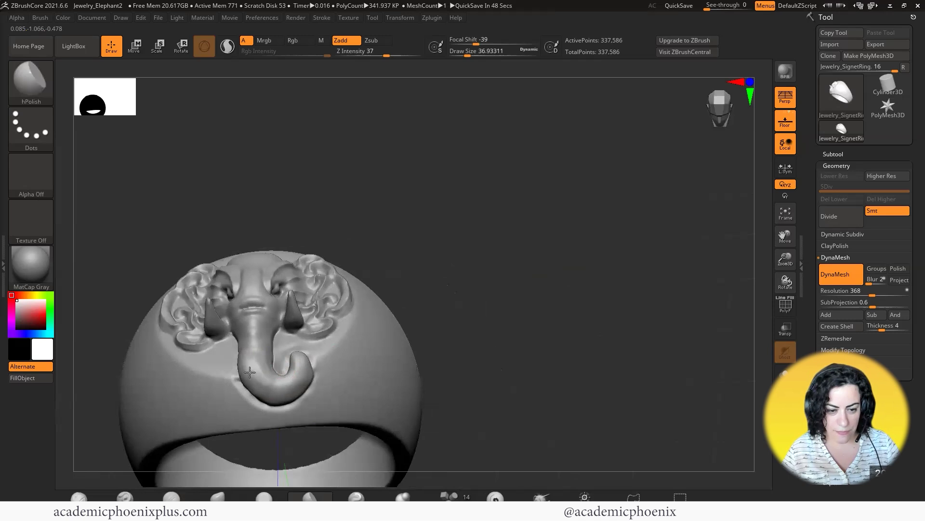
right_drag(541, 291, 340, 265)
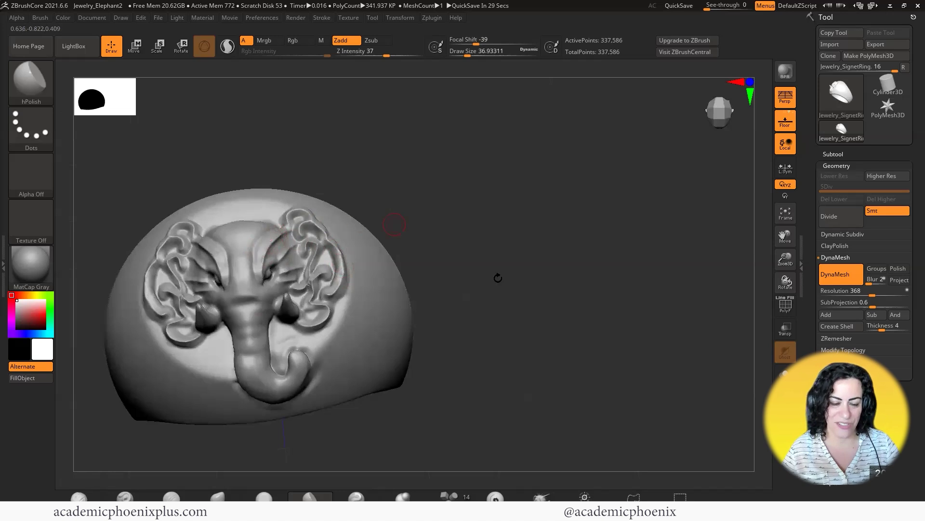
mouse_move(496, 275)
right_down()
mouse_move(522, 305)
mouse_move(499, 293)
right_up()
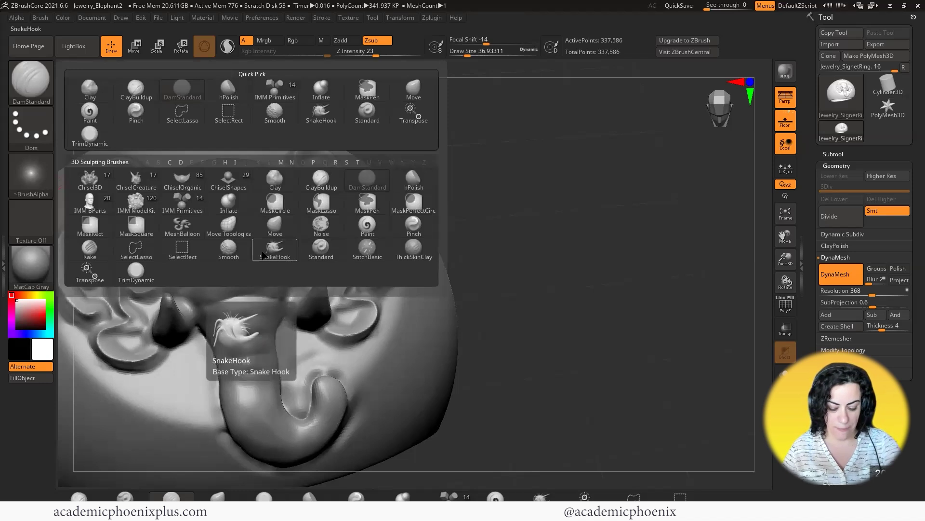
- Switch to the Pinch brush and set its Z Intensity to 80
key(p)
click(413, 223)
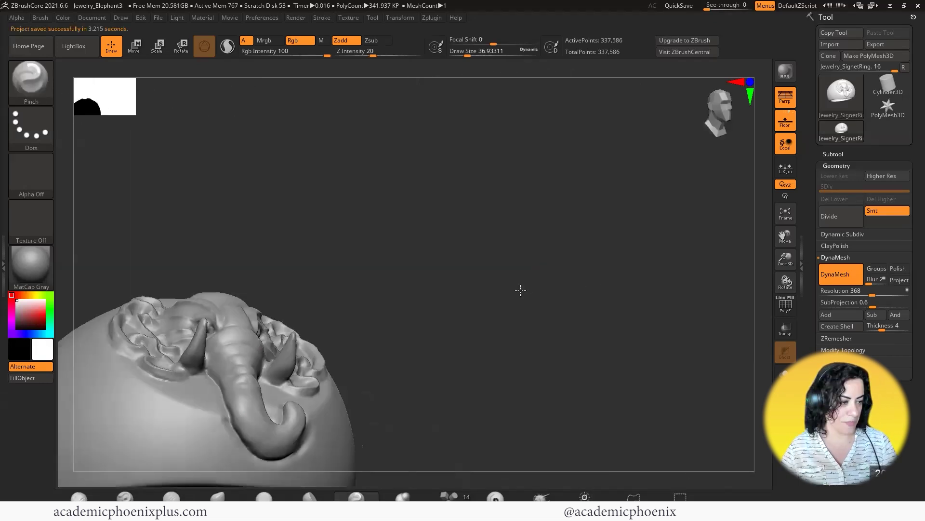
drag(516, 293, 409, 347)
mouse_move(587, 334)
mouse_down()
mouse_move(444, 276)
mouse_move(480, 306)
mouse_up()
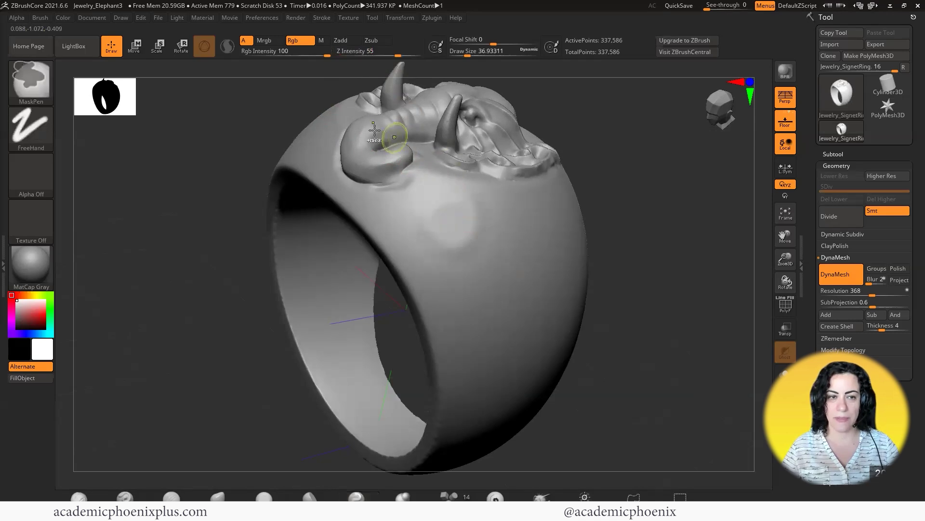
drag(373, 51, 411, 51)
- Turn on radial symmetry with a RadialCount of 8 and change the symmetry axis from X to Z
drag(640, 221, 735, 212)
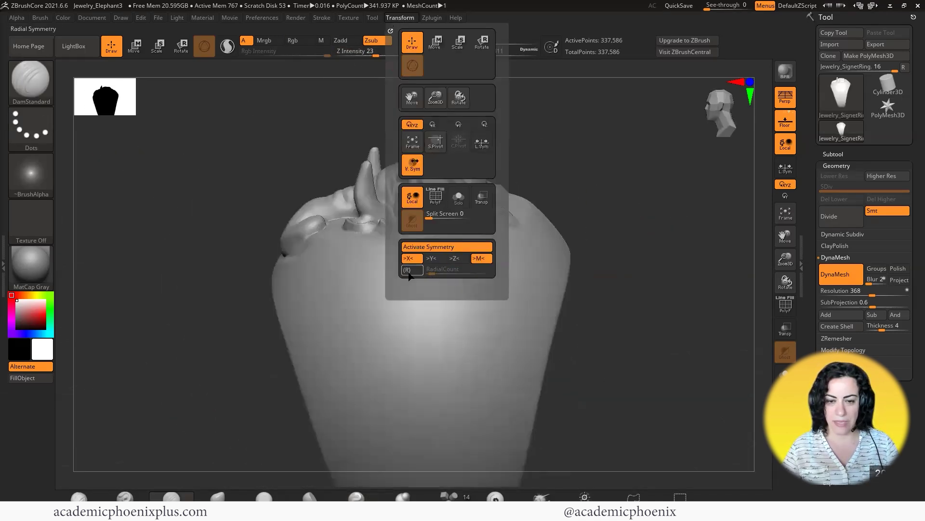
click(409, 271)
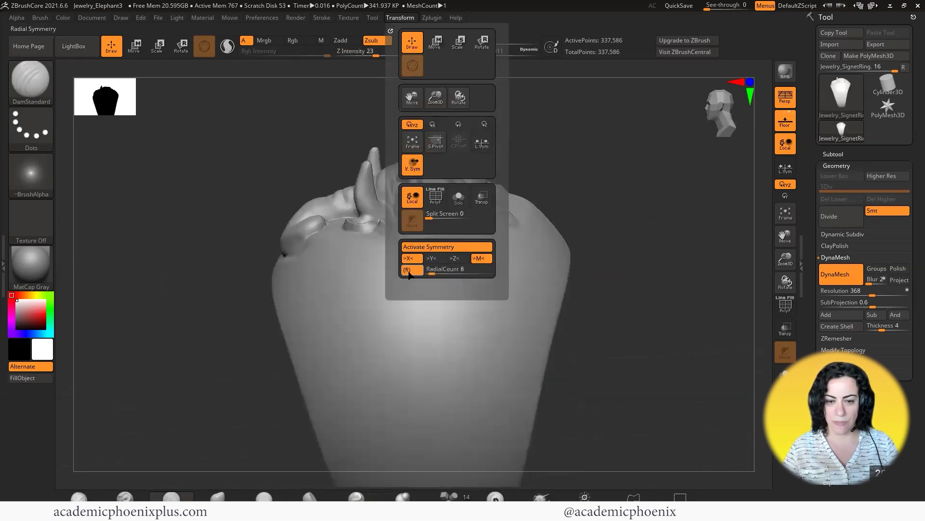
key(space)
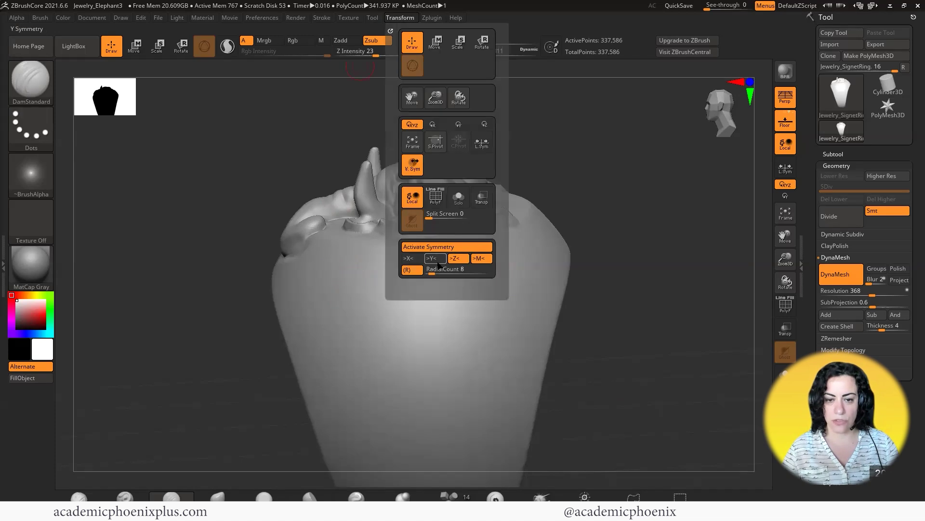
click(461, 262)
drag(610, 243, 686, 236)
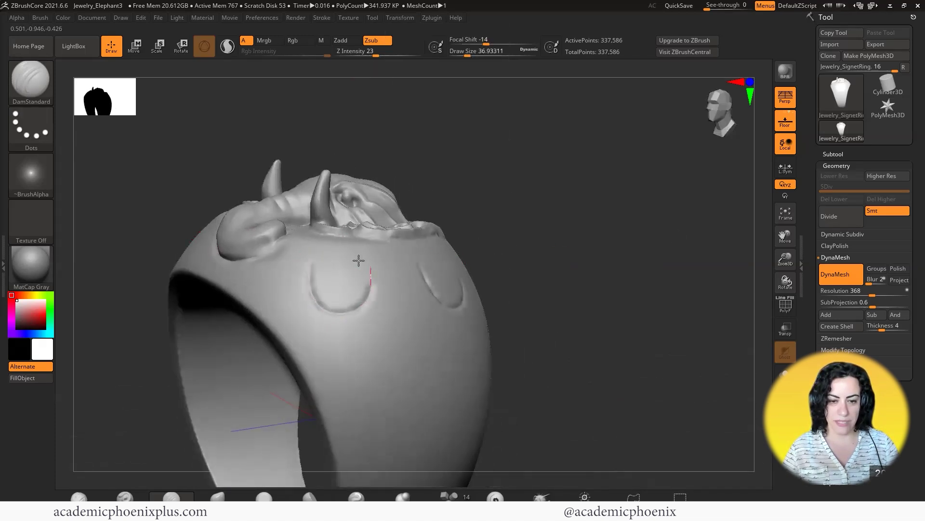
drag(675, 248, 207, 258)
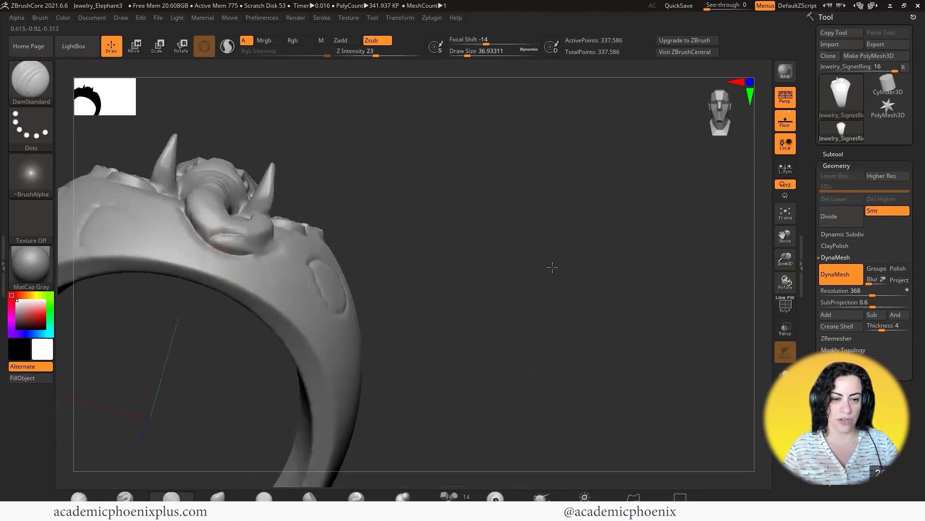
drag(552, 267, 539, 281)
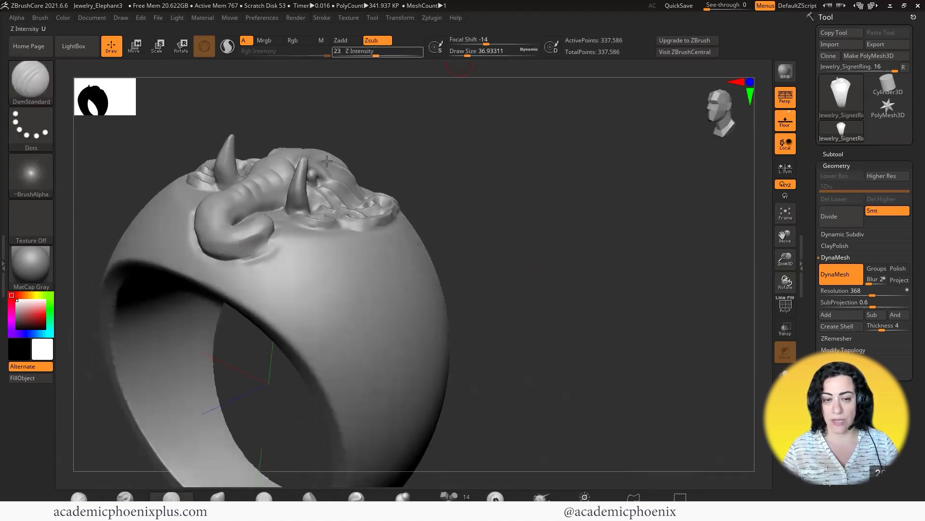
drag(358, 293, 424, 260)
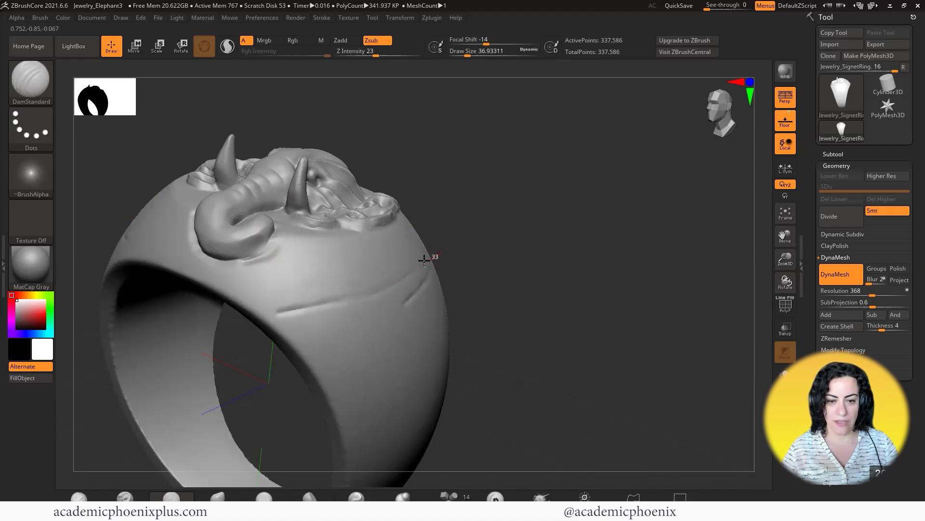
right_drag(347, 288, 406, 255)
drag(606, 232, 534, 265)
key(ctrl+z)
key(ctrl+z)
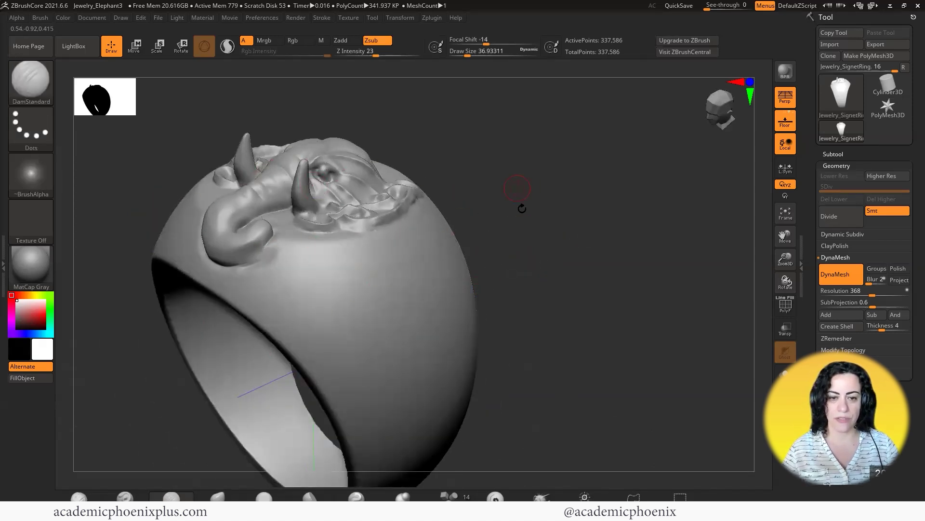
- Set DamStandard to Z Intensity 58, Focal Shift -7 and Draw Size about 31, and carve a curved groove down the ring's side
click(375, 55)
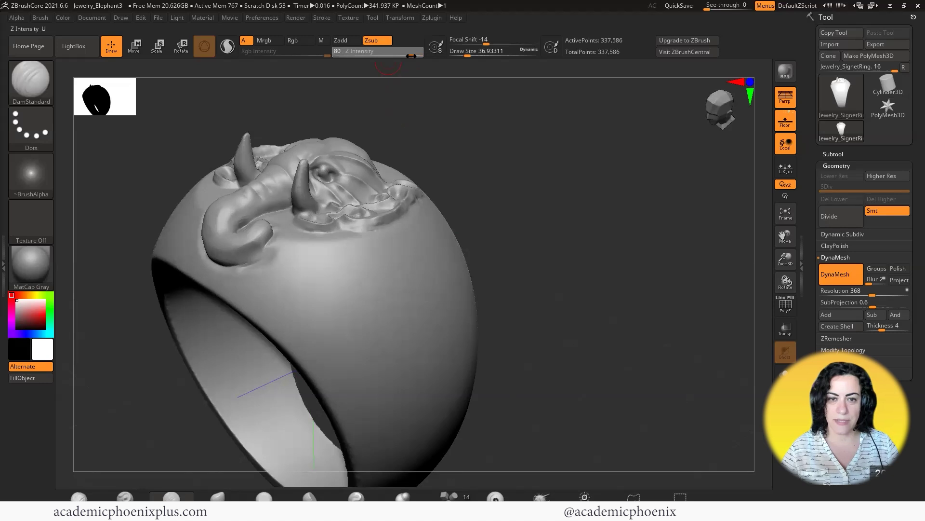
drag(289, 343, 442, 299)
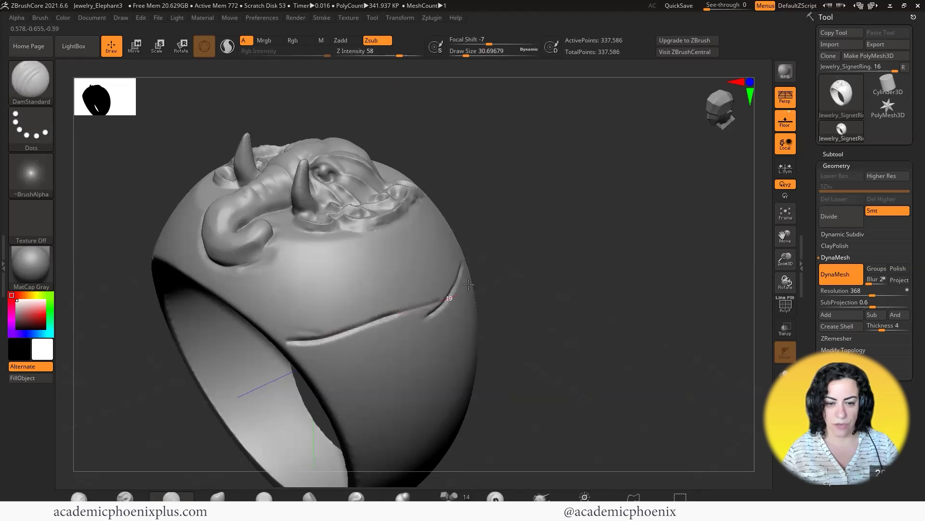
mouse_move(313, 327)
mouse_down()
mouse_move(335, 347)
mouse_move(356, 389)
mouse_move(359, 432)
mouse_up()
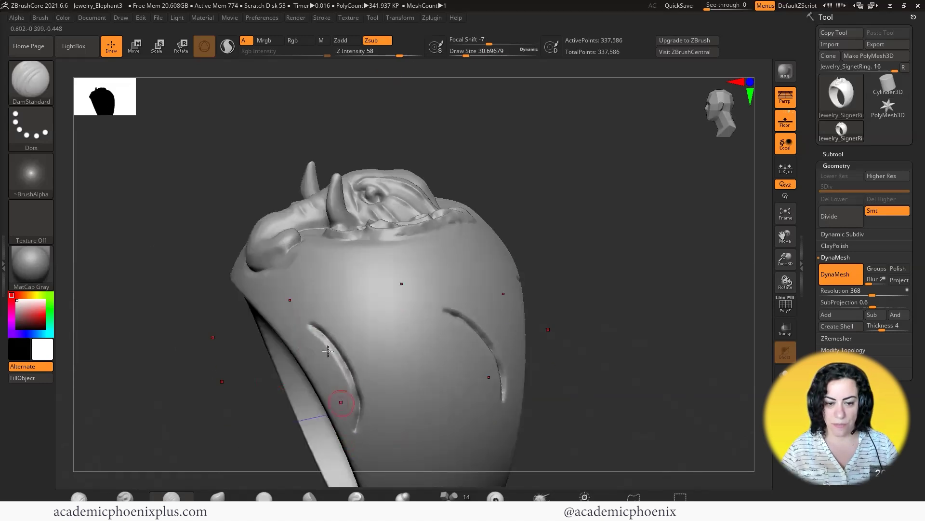
mouse_move(316, 326)
mouse_down()
mouse_move(380, 349)
mouse_move(392, 403)
mouse_move(361, 430)
mouse_move(372, 376)
mouse_move(372, 389)
mouse_move(355, 314)
mouse_move(430, 360)
mouse_move(370, 429)
mouse_up()
key(ctrl+z)
- Carve a border line across the ring's side with nested curved grooves sweeping down from it
mouse_move(451, 310)
mouse_down()
mouse_move(460, 376)
mouse_move(346, 463)
mouse_up()
mouse_move(459, 313)
mouse_down()
mouse_move(399, 312)
mouse_move(292, 339)
mouse_move(366, 318)
mouse_up()
key(ctrl+z)
mouse_move(703, 277)
mouse_down()
mouse_move(638, 279)
mouse_move(675, 286)
mouse_up()
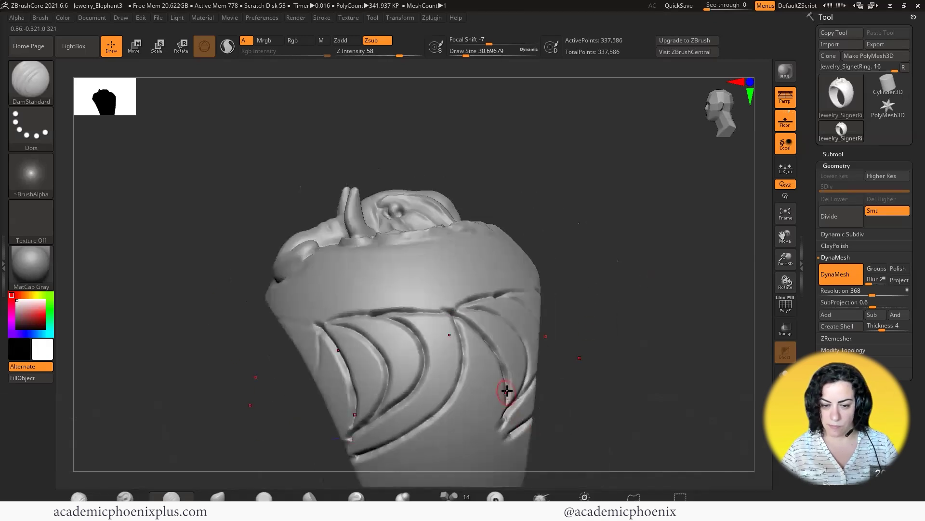
- Carve several parallel slanted grooves across the band below the nested curves
drag(695, 356, 506, 374)
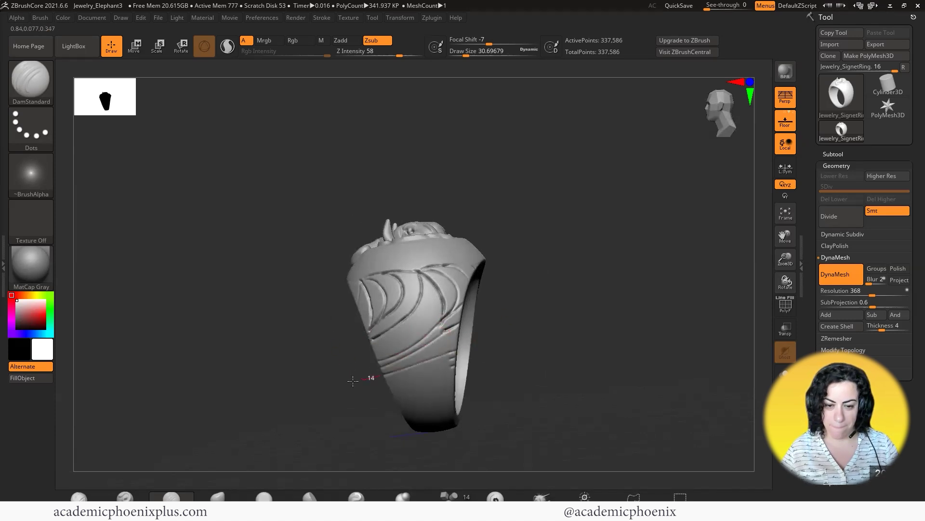
drag(386, 380, 452, 362)
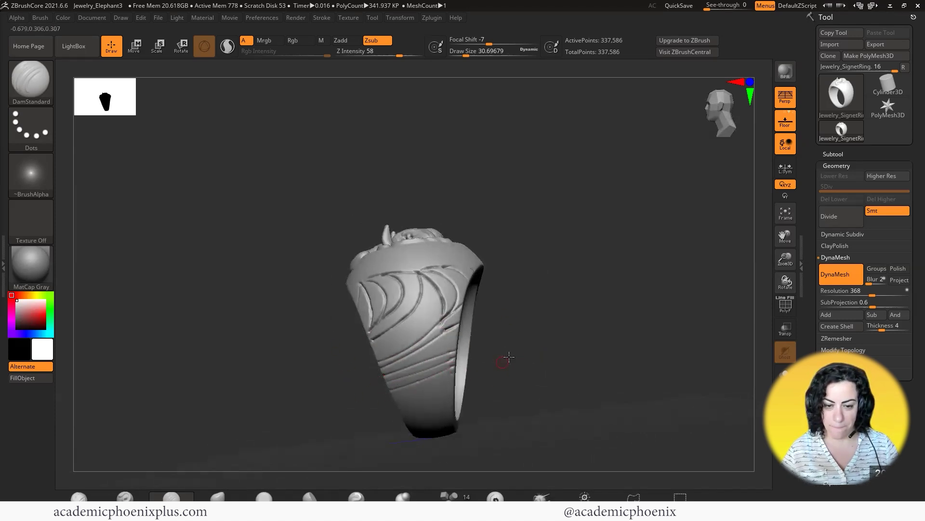
alt+drag(509, 357, 597, 404)
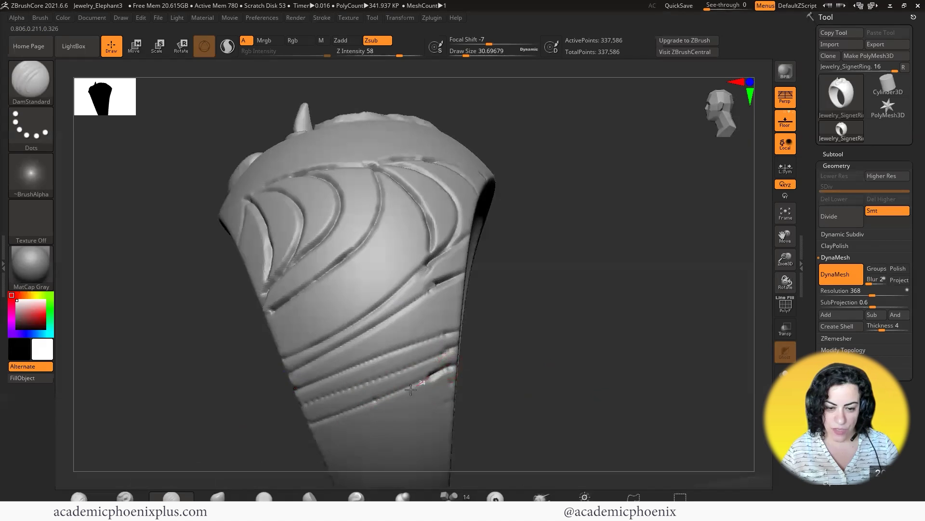
- Deepen the parallel grooves on the lower part of the band with repeated DamStandard strokes
drag(390, 398, 379, 402)
key(ctrl+z)
drag(322, 420, 288, 433)
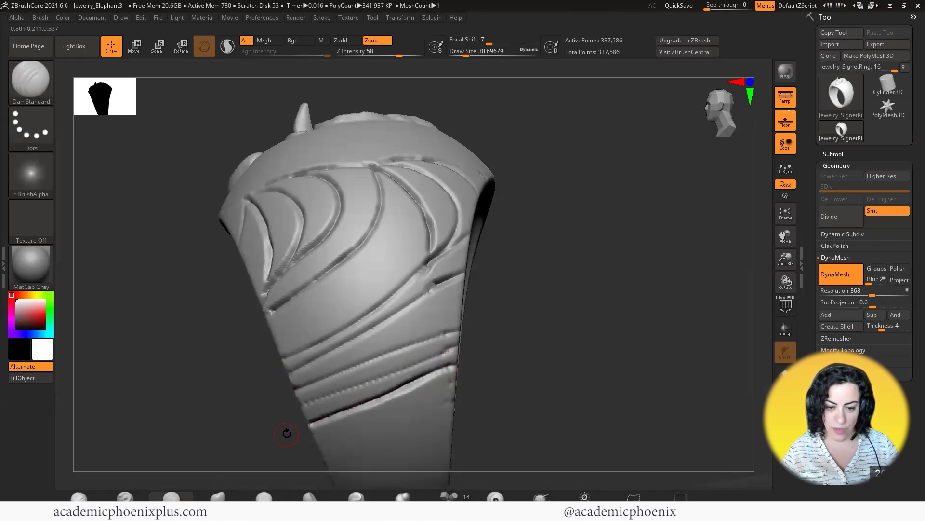
drag(450, 350, 278, 415)
drag(450, 334, 351, 367)
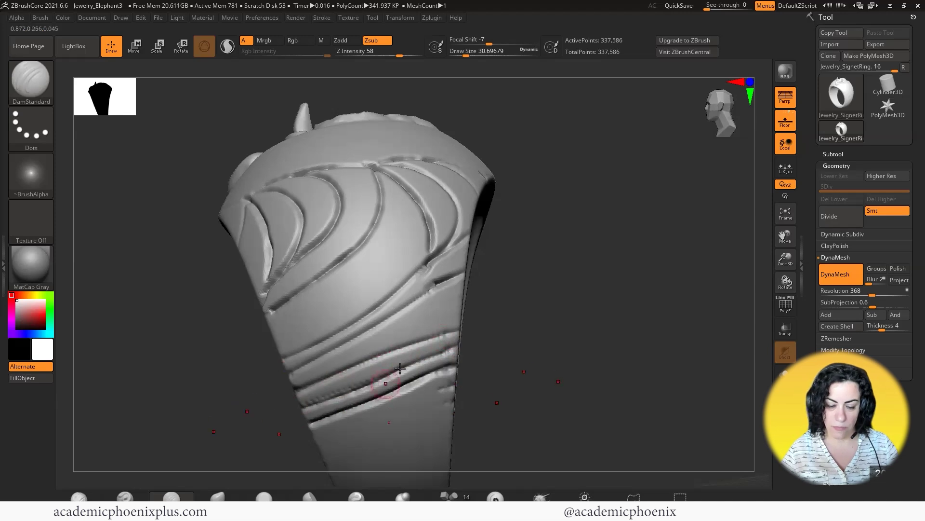
key(b)
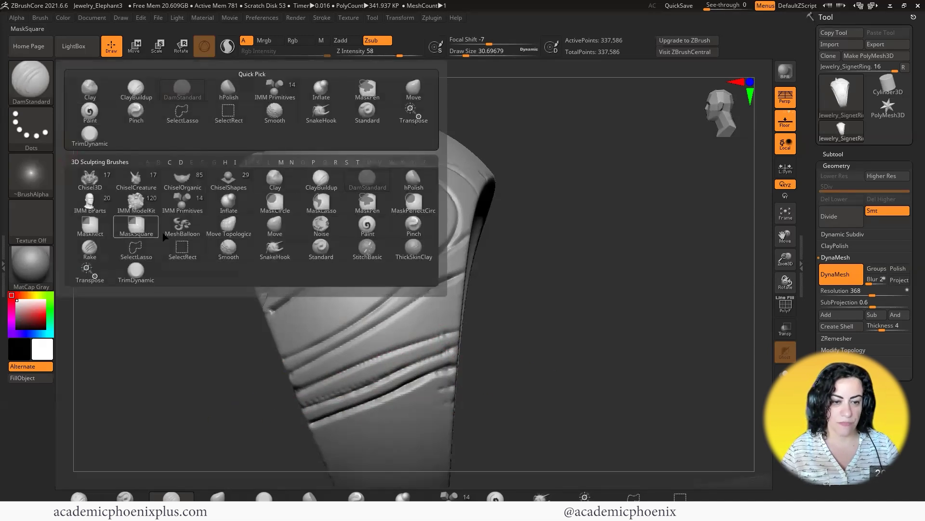
key(p)
click(414, 224)
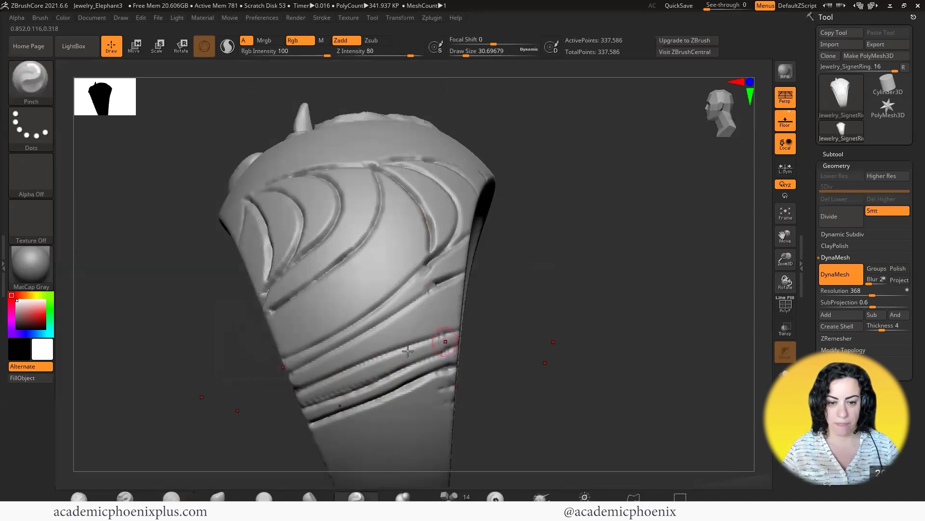
drag(381, 358, 351, 372)
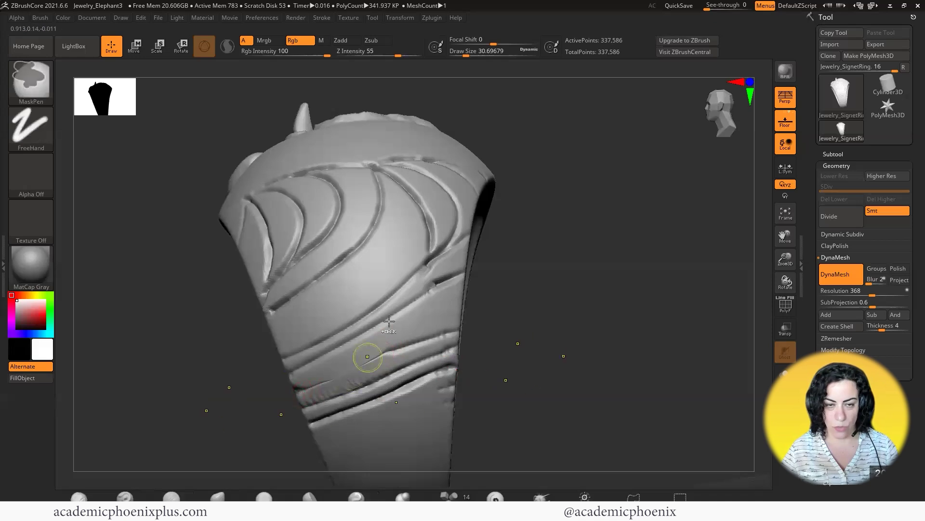
key(ctrl+z)
key(ctrl+z)
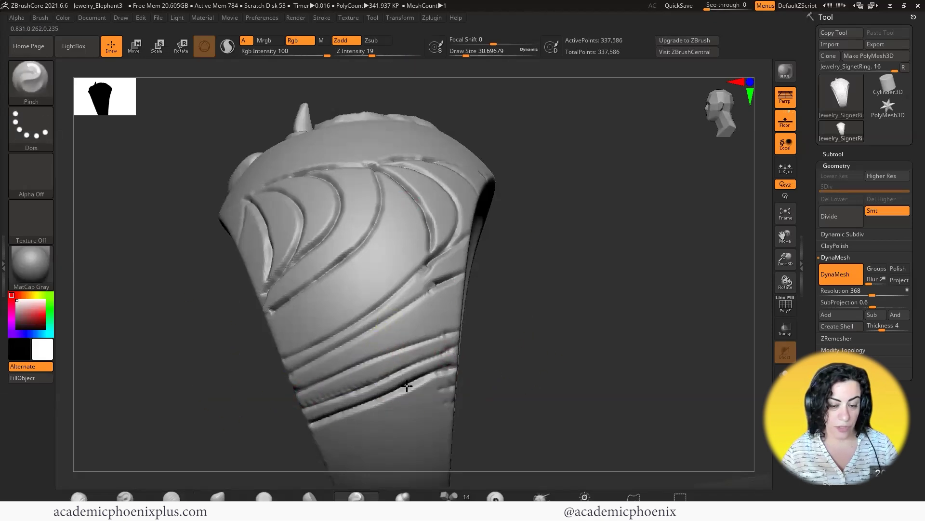
- Switch to the ClayBuildup brush and raise ridges between the slanted grooves in the middle and lower part of the band
key(b)
key(c)
key(b)
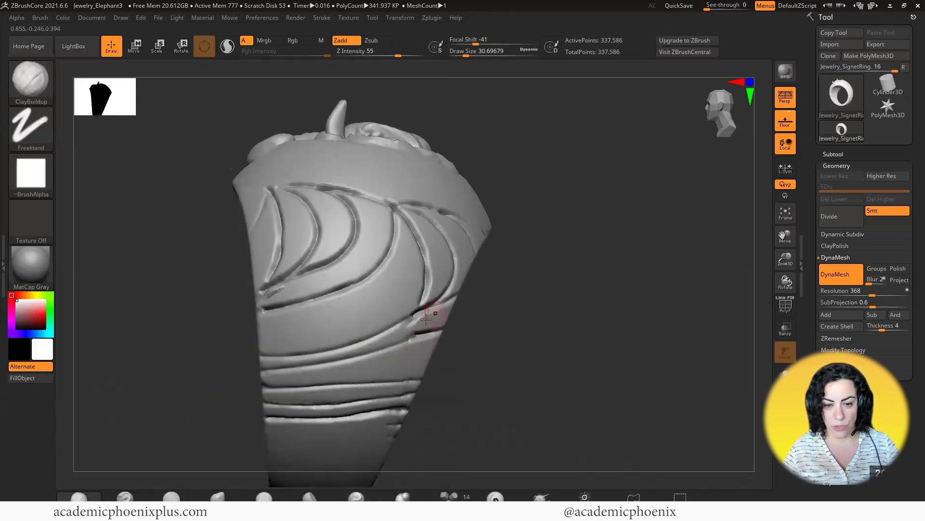
mouse_move(433, 313)
mouse_down()
mouse_move(366, 349)
mouse_move(273, 363)
mouse_up()
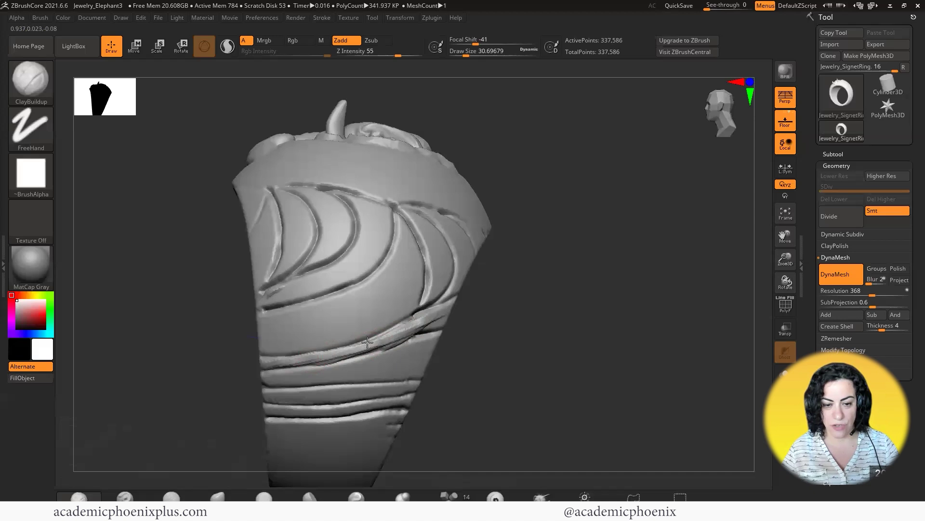
drag(368, 342, 411, 328)
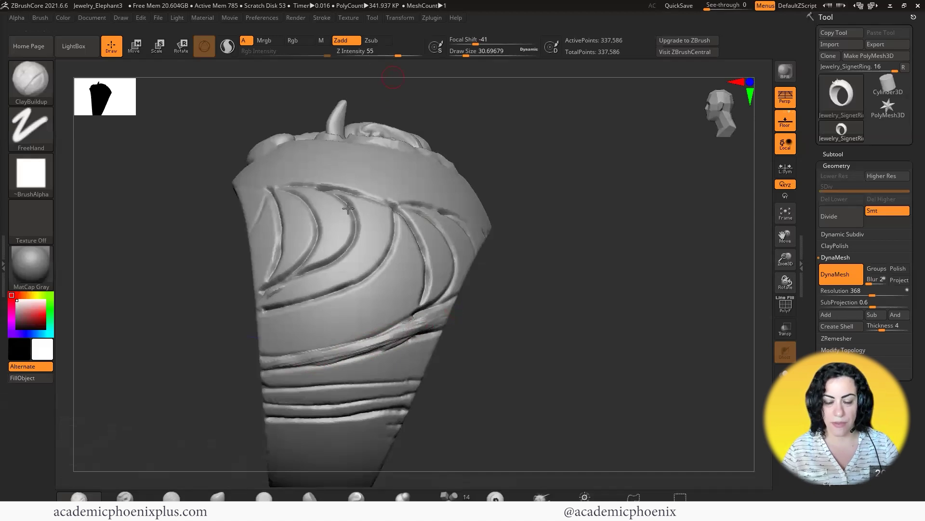
mouse_move(291, 400)
mouse_down()
mouse_move(275, 396)
mouse_move(416, 384)
mouse_up()
mouse_move(379, 339)
mouse_down()
mouse_move(428, 314)
mouse_move(282, 365)
mouse_up()
- Build up the curved strip in the upper side pattern with ClayBuildup at Draw Size about 47, reinforce the middle ridge, and smooth the curved strip
mouse_move(365, 206)
mouse_down()
mouse_move(368, 236)
mouse_move(347, 272)
mouse_move(378, 210)
mouse_move(369, 265)
mouse_move(379, 244)
mouse_move(270, 295)
mouse_move(368, 253)
mouse_move(377, 204)
mouse_move(290, 309)
mouse_up()
mouse_move(362, 340)
mouse_down()
mouse_move(451, 306)
mouse_move(439, 309)
mouse_up()
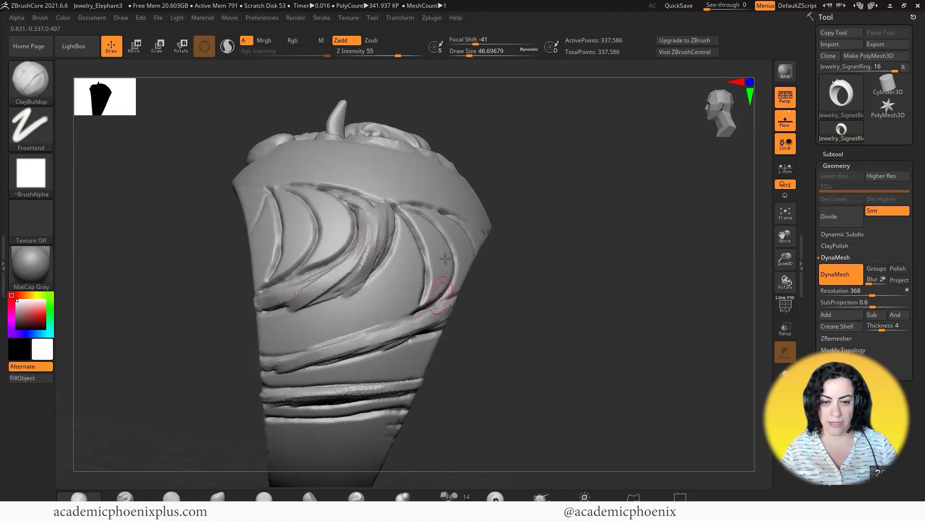
drag(551, 249, 503, 262)
mouse_move(378, 220)
mouse_down()
mouse_move(361, 192)
mouse_move(338, 260)
mouse_move(310, 286)
mouse_up()
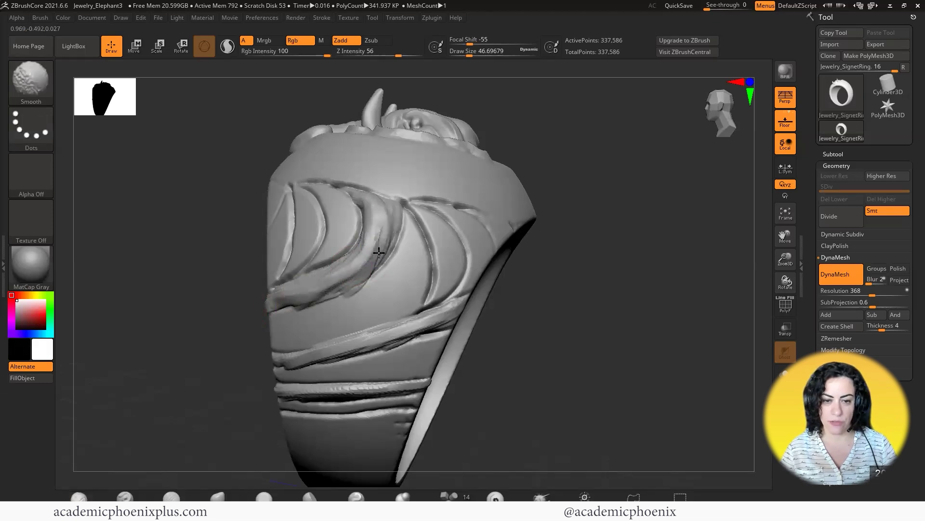
- Smooth the slanted ridges across the middle and lower part of the band from several angles
mouse_move(324, 349)
shift+mouse_down()
mouse_move(376, 387)
mouse_move(367, 403)
shift+mouse_up()
shift+drag(417, 385, 336, 399)
mouse_move(545, 316)
mouse_down()
mouse_move(627, 313)
mouse_move(407, 332)
mouse_up()
drag(585, 324, 673, 316)
shift+drag(299, 375, 451, 312)
drag(567, 292, 496, 299)
shift+drag(487, 314, 340, 359)
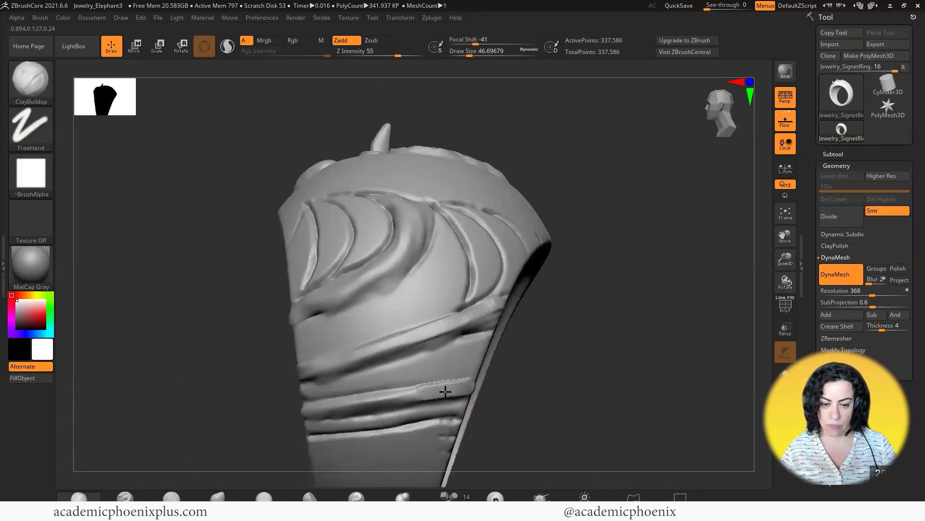
mouse_move(444, 390)
shift+mouse_down()
mouse_move(379, 402)
mouse_move(419, 388)
shift+mouse_up()
- Build up the crescent strips on both sides of the upper side pattern with ClayBuildup strokes
mouse_move(573, 301)
mouse_down()
mouse_move(655, 318)
mouse_move(564, 338)
mouse_up()
mouse_move(328, 222)
mouse_down()
mouse_move(298, 187)
mouse_move(340, 253)
mouse_move(311, 284)
mouse_move(319, 251)
mouse_up()
drag(304, 192, 328, 262)
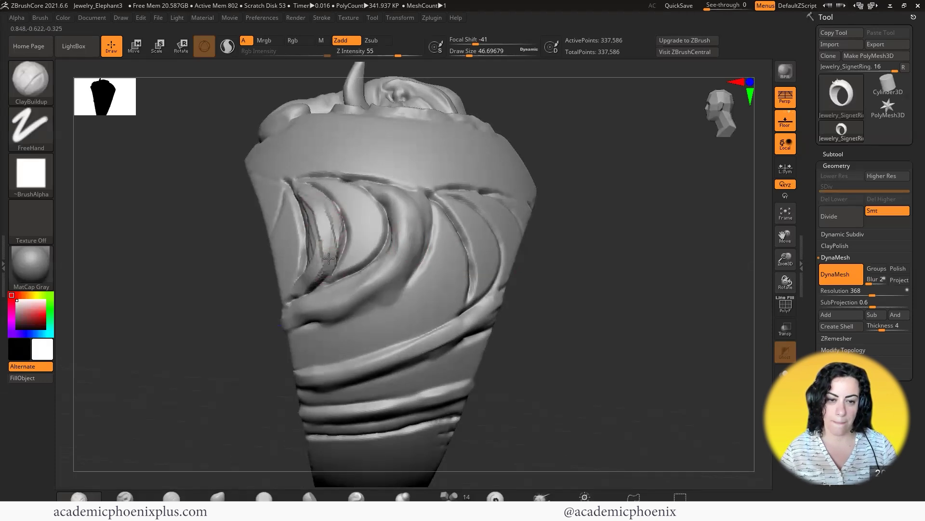
drag(324, 210, 306, 289)
drag(578, 226, 516, 227)
mouse_move(441, 204)
mouse_down()
mouse_move(464, 222)
mouse_move(469, 294)
mouse_up()
drag(463, 225, 484, 274)
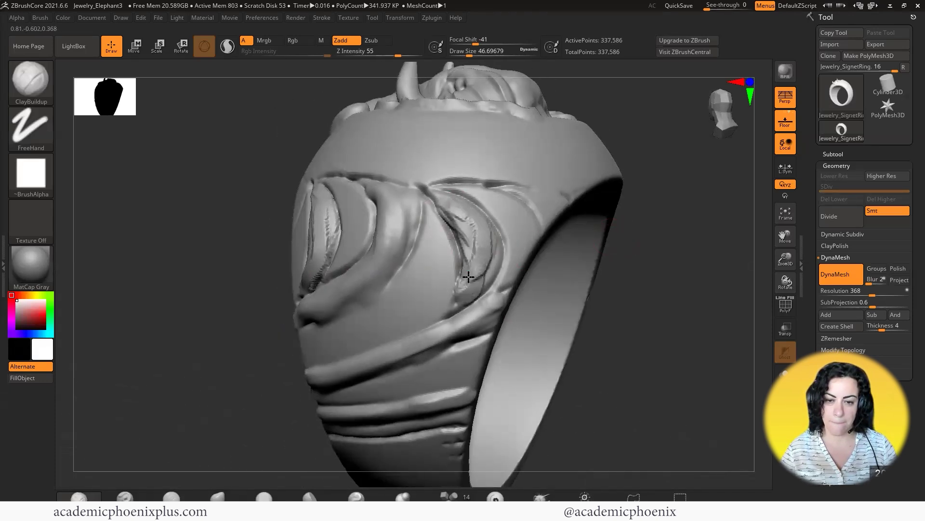
mouse_move(446, 204)
mouse_down()
mouse_move(475, 274)
mouse_move(491, 285)
mouse_up()
- Smooth the freshly built-up crescent strips on both sides of the upper pattern
mouse_move(446, 221)
shift+mouse_down()
mouse_move(469, 290)
mouse_move(480, 298)
shift+mouse_up()
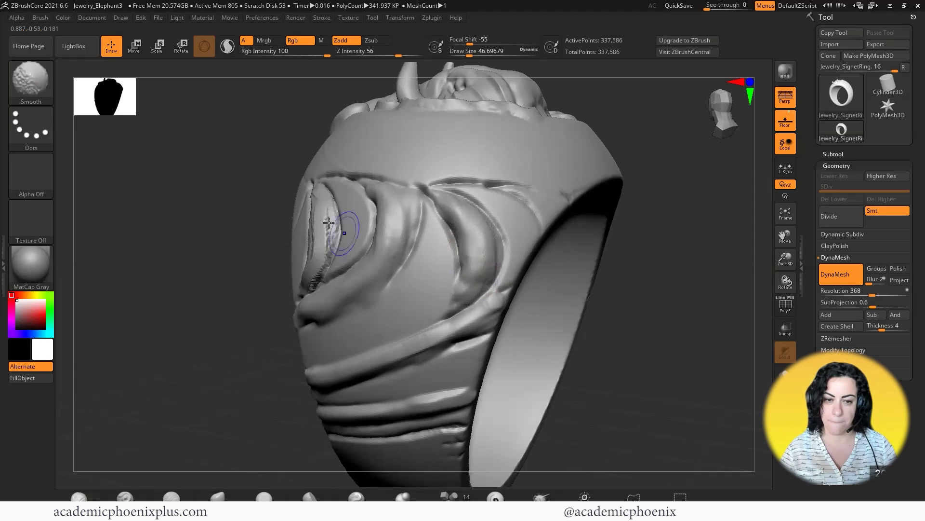
shift+drag(343, 227, 314, 284)
shift+drag(176, 313, 231, 299)
shift+drag(318, 258, 305, 192)
- Switch to DamStandard, lower the Z Intensity to 28, and redefine the grooves between the crescent strips
drag(87, 136, 73, 110)
click(30, 82)
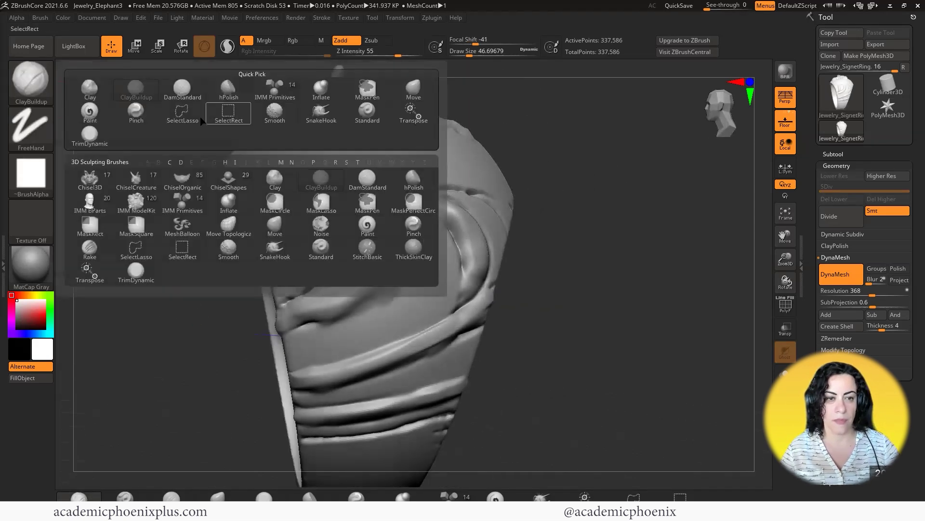
click(225, 116)
drag(284, 192, 295, 207)
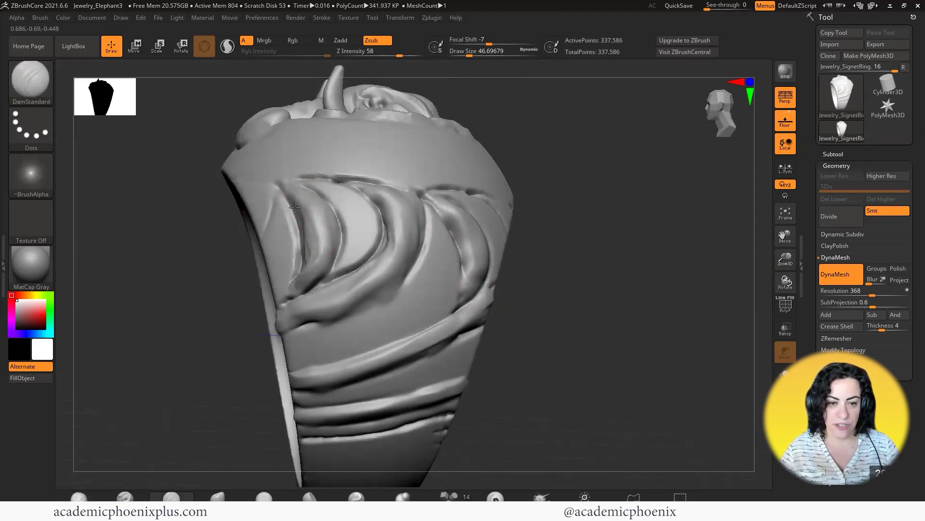
shift+drag(310, 262, 290, 197)
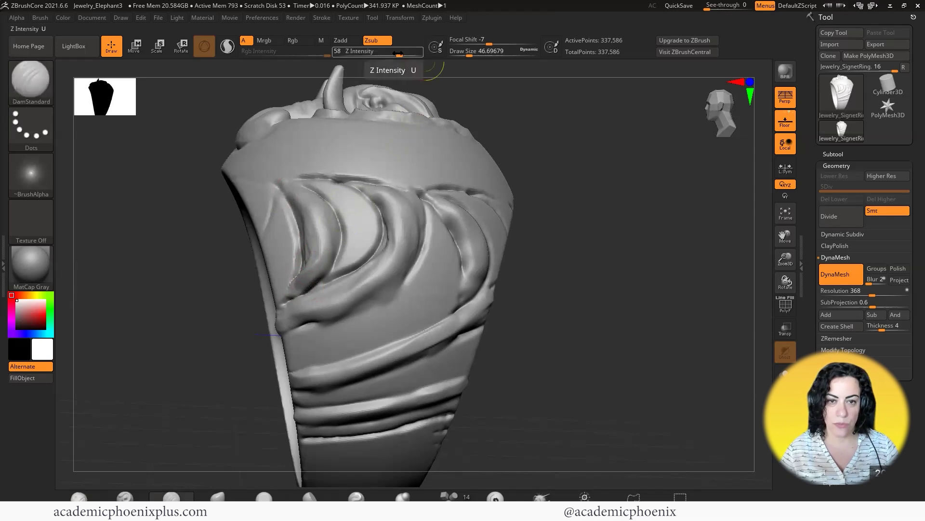
click(369, 53)
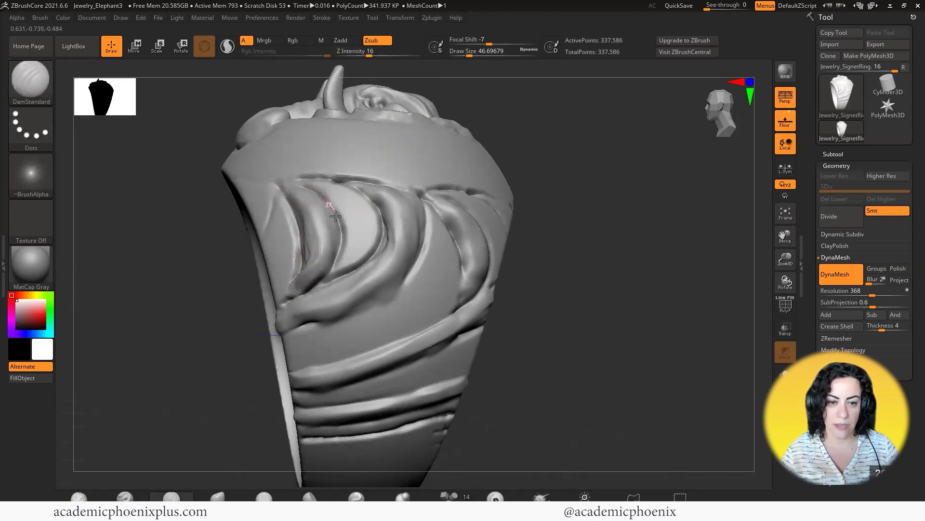
click(381, 52)
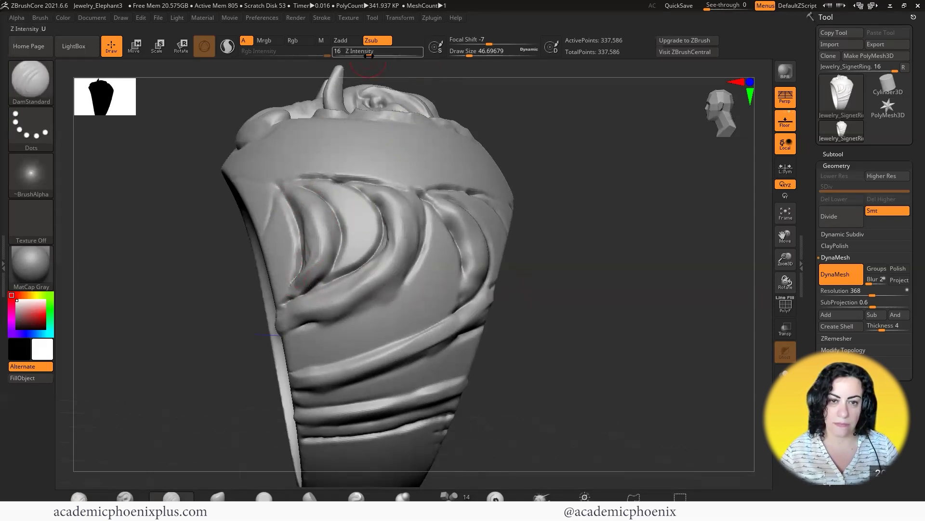
drag(298, 262, 282, 315)
right_drag(281, 316, 338, 309)
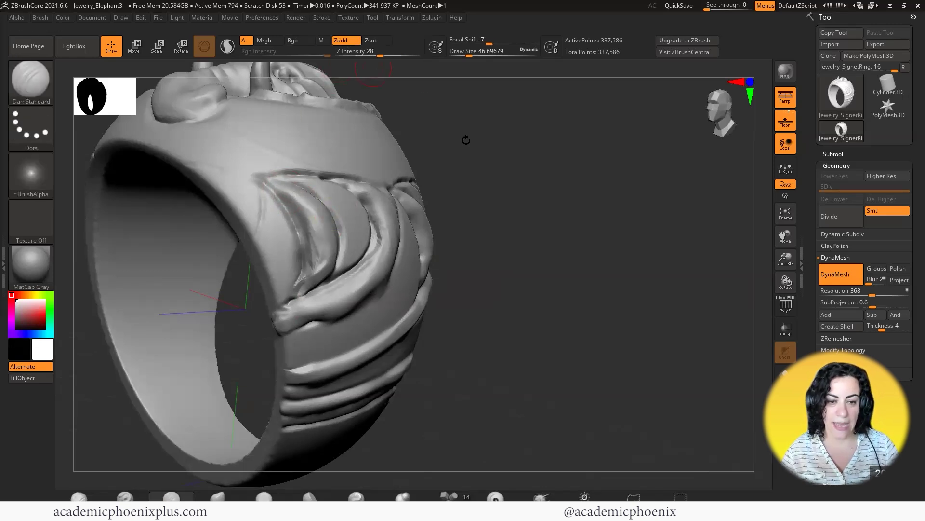
- Raise crisp edges along the curved strips and the slanted ridges with additive DamStandard strokes
mouse_move(574, 212)
mouse_down()
mouse_move(362, 219)
mouse_move(323, 238)
mouse_move(326, 263)
mouse_move(298, 292)
mouse_up()
mouse_move(375, 187)
mouse_down()
mouse_move(405, 213)
mouse_move(373, 278)
mouse_move(275, 313)
mouse_up()
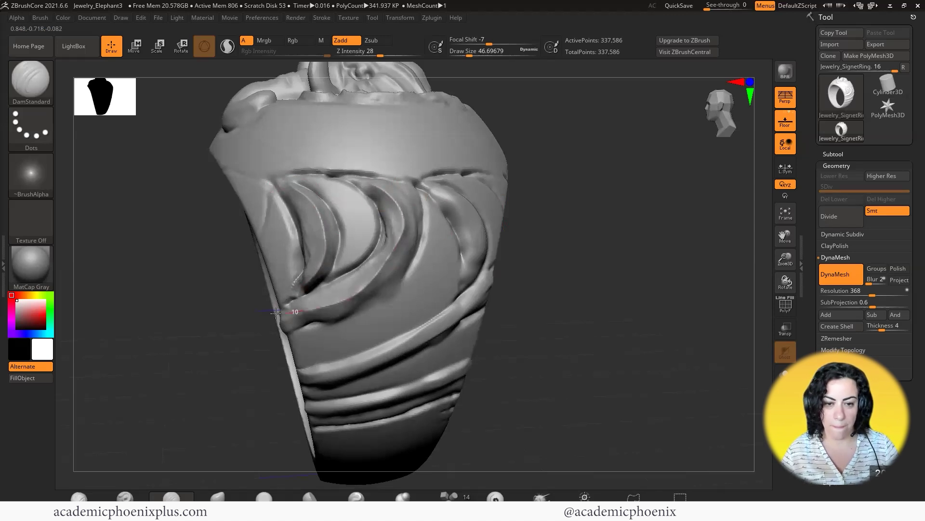
mouse_move(540, 301)
mouse_down()
mouse_move(517, 293)
mouse_move(269, 398)
mouse_up()
drag(482, 373, 304, 423)
mouse_move(535, 328)
mouse_down()
mouse_move(622, 320)
mouse_move(582, 307)
mouse_up()
- Switch to the TrimDynamic brush and flatten the crescent strips nearest the band's edge
drag(96, 145, 145, 154)
click(32, 92)
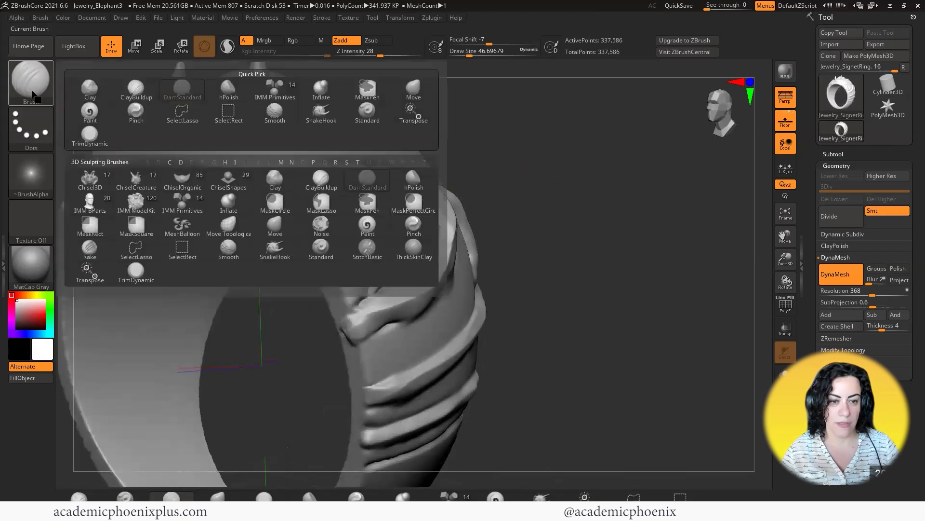
key(b)
click(136, 273)
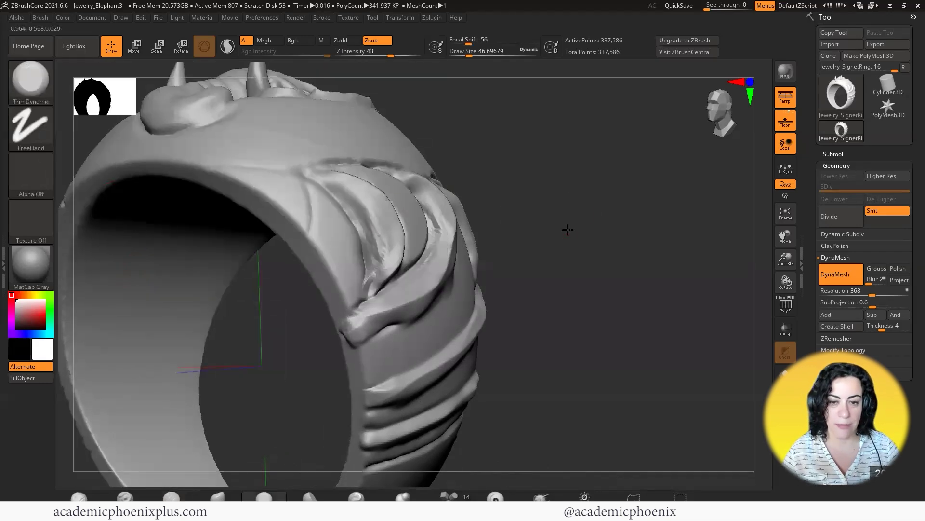
drag(568, 230, 327, 241)
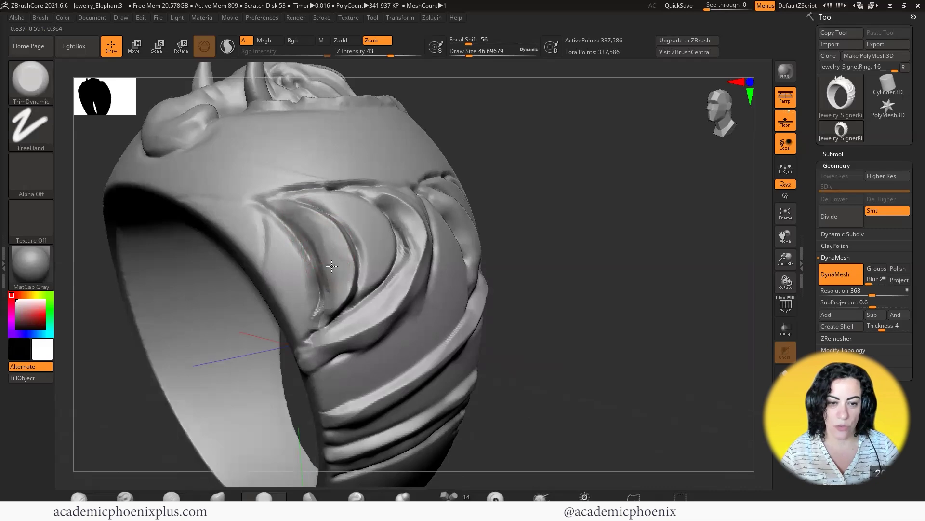
drag(318, 308, 325, 315)
drag(554, 212, 361, 202)
mouse_move(333, 205)
mouse_down()
mouse_move(349, 250)
mouse_move(335, 321)
mouse_up()
drag(255, 368, 409, 247)
- Flatten the long central curved strip of the side pattern with TrimDynamic strokes
drag(578, 255, 467, 258)
drag(405, 235, 400, 289)
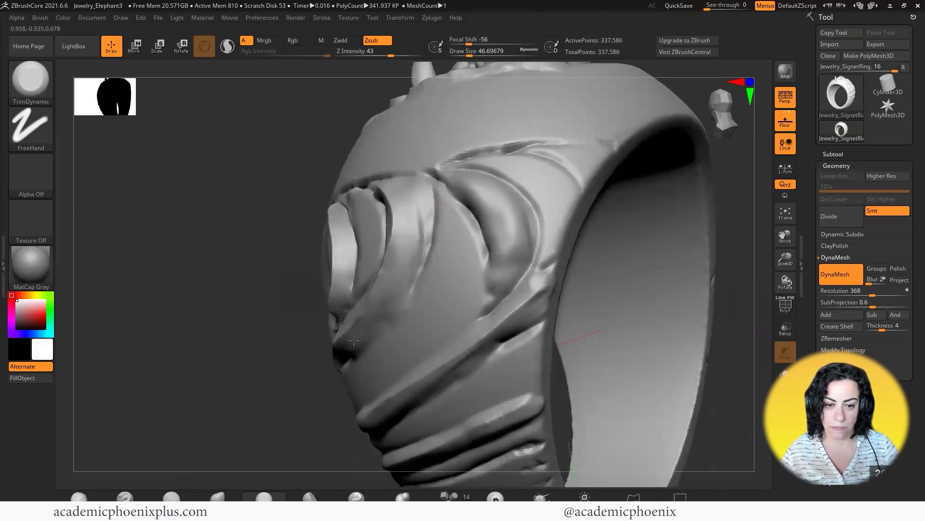
mouse_move(241, 390)
mouse_down()
mouse_move(305, 399)
mouse_move(251, 391)
mouse_up()
mouse_move(343, 189)
mouse_down()
mouse_move(385, 270)
mouse_move(356, 329)
mouse_up()
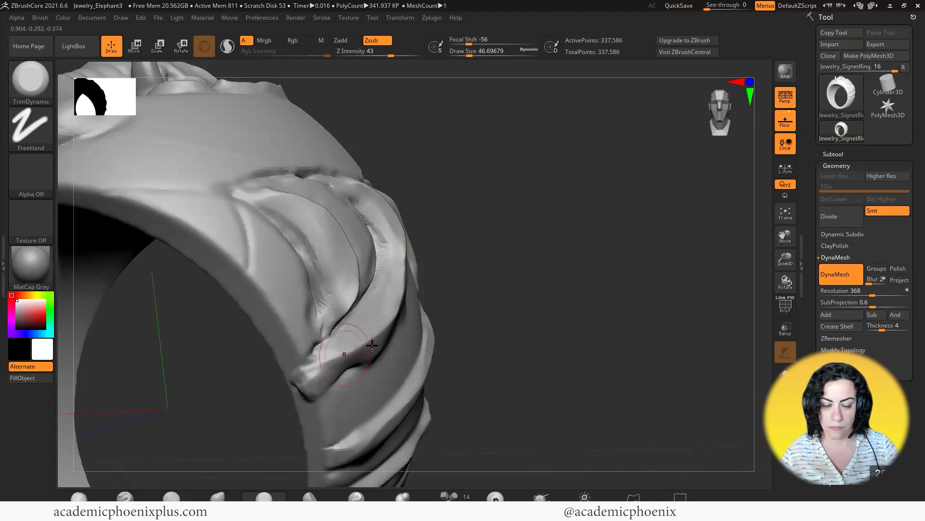
drag(454, 270, 545, 263)
drag(398, 217, 357, 191)
drag(602, 275, 482, 280)
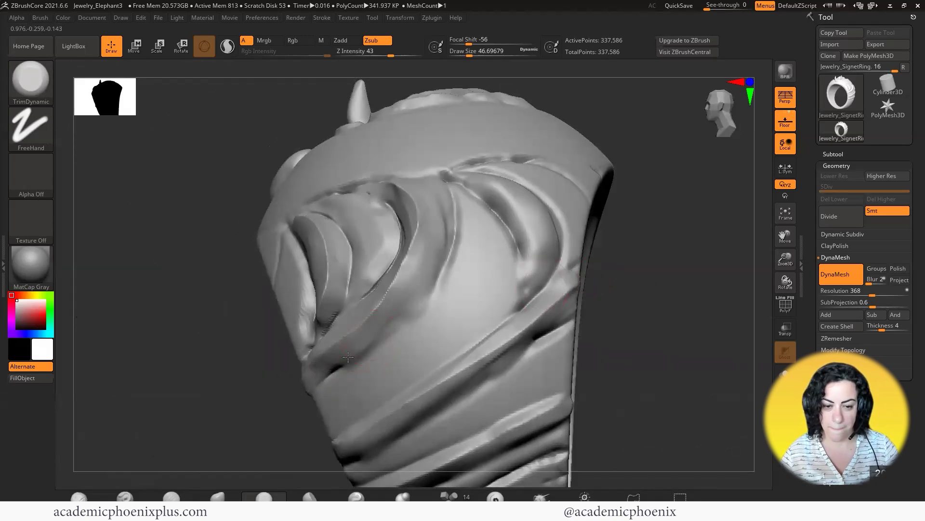
- Trim the lower end of the central curved strip and plane the crescent on the opposite side
drag(312, 378, 385, 330)
drag(242, 426, 287, 411)
mouse_move(461, 195)
mouse_down()
mouse_move(516, 230)
mouse_move(519, 270)
mouse_up()
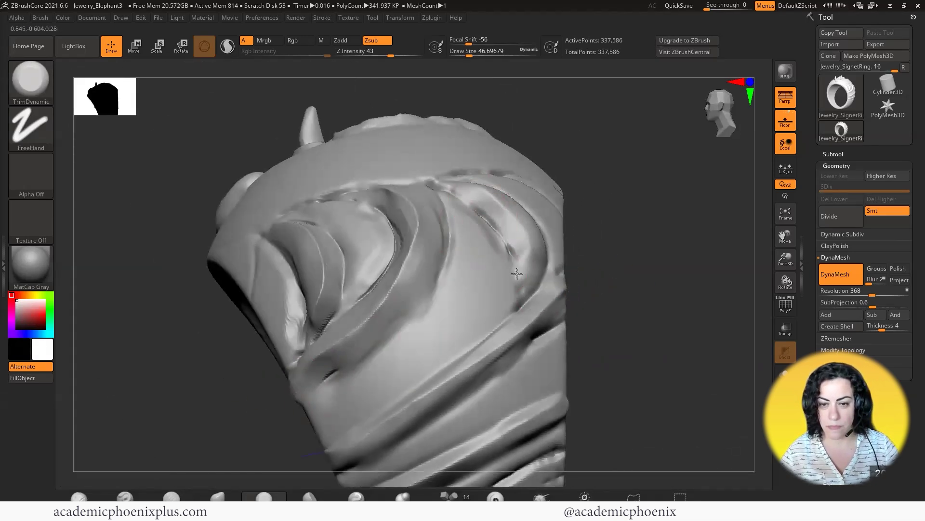
drag(608, 250, 497, 179)
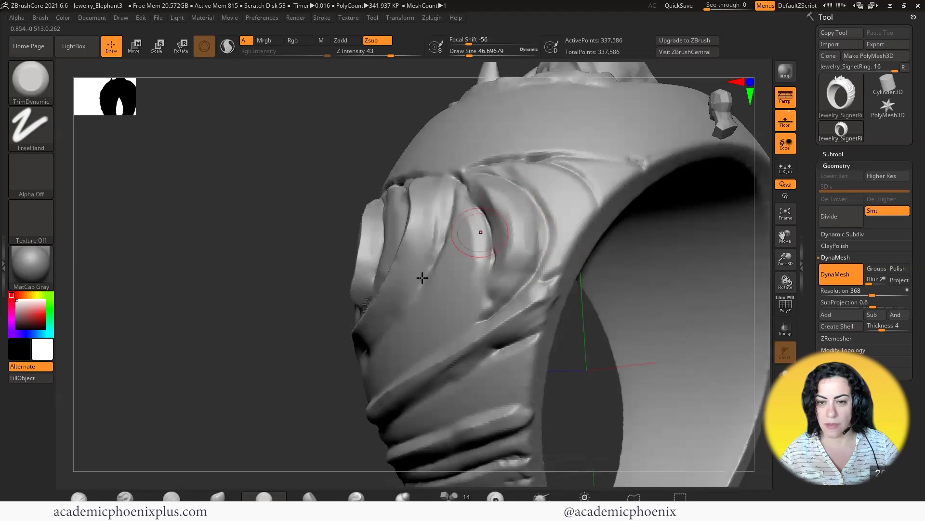
right_drag(421, 275, 502, 200)
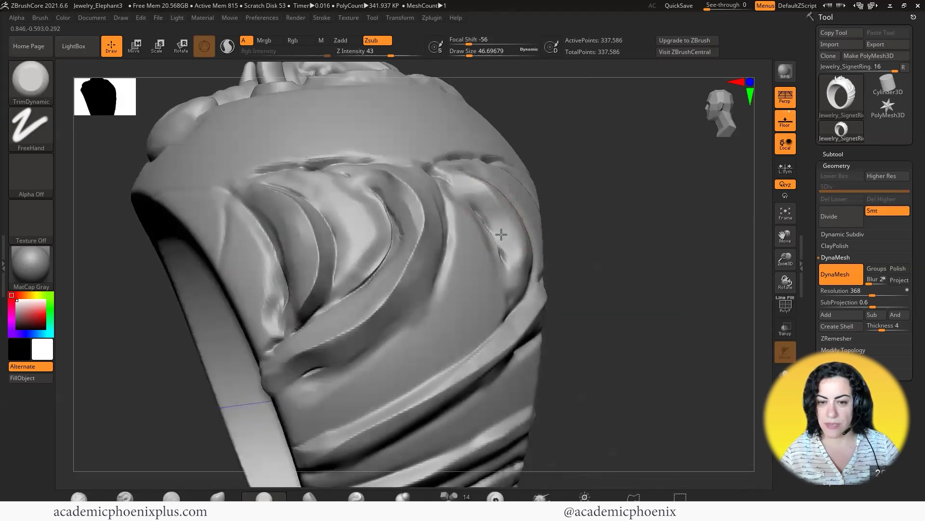
right_drag(659, 259, 468, 203)
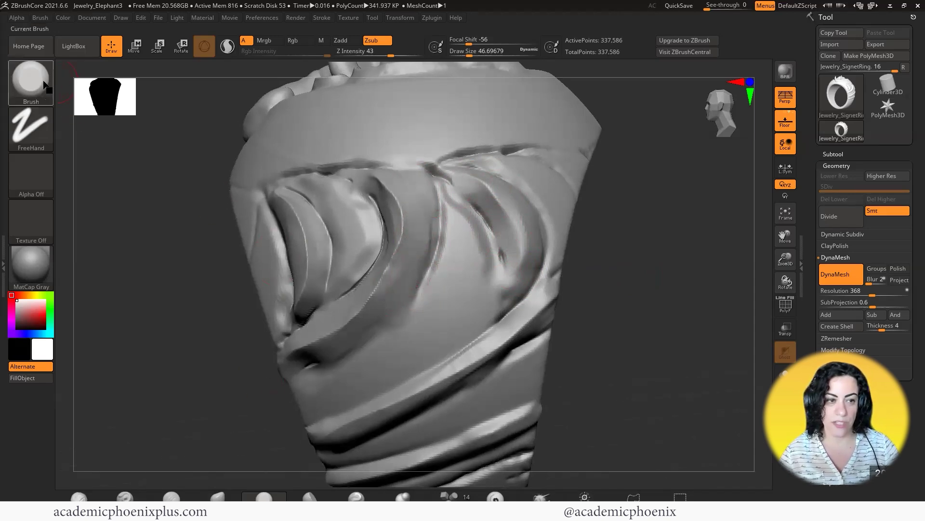
- Switch to the hPolish brush and polish the surfaces of the opposite-side crescent strips
key(b)
key(b)
key(h)
key(p)
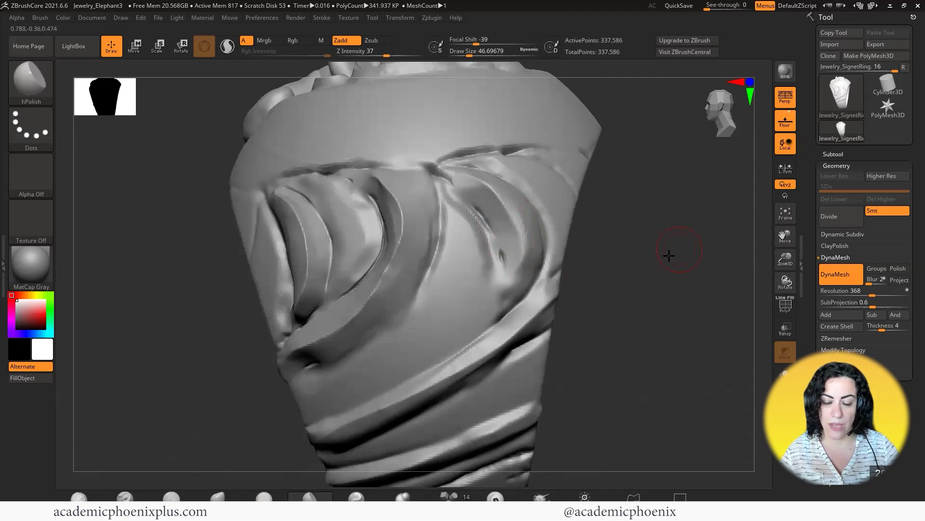
drag(669, 256, 538, 260)
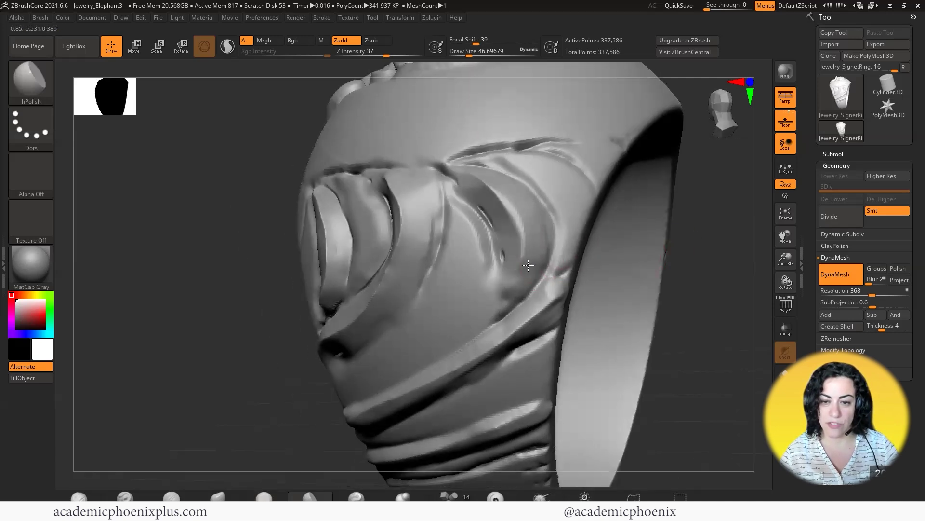
drag(708, 241, 481, 245)
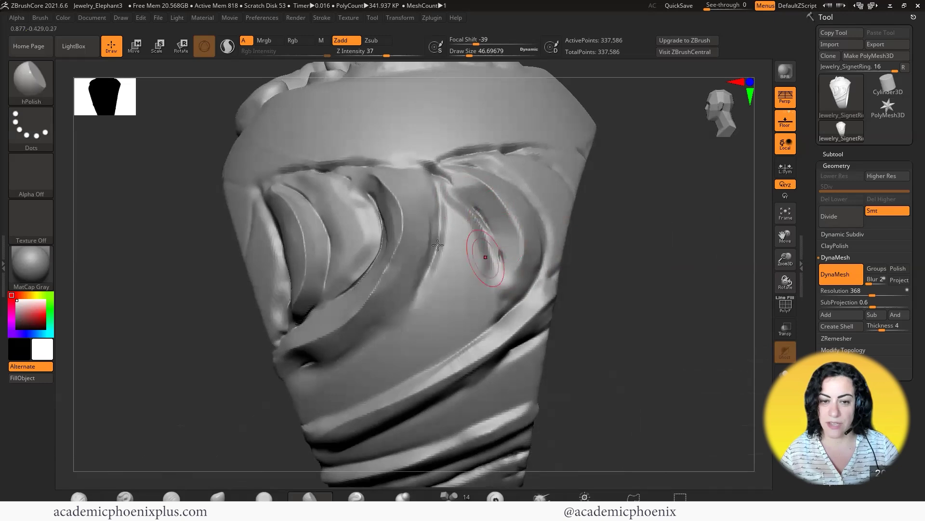
- Polish the central curved strip's lower end and smooth the rough hollow inside the opposite-side crescent
mouse_move(277, 380)
mouse_down()
mouse_move(378, 227)
mouse_move(362, 265)
mouse_move(314, 304)
mouse_up()
drag(579, 241, 300, 227)
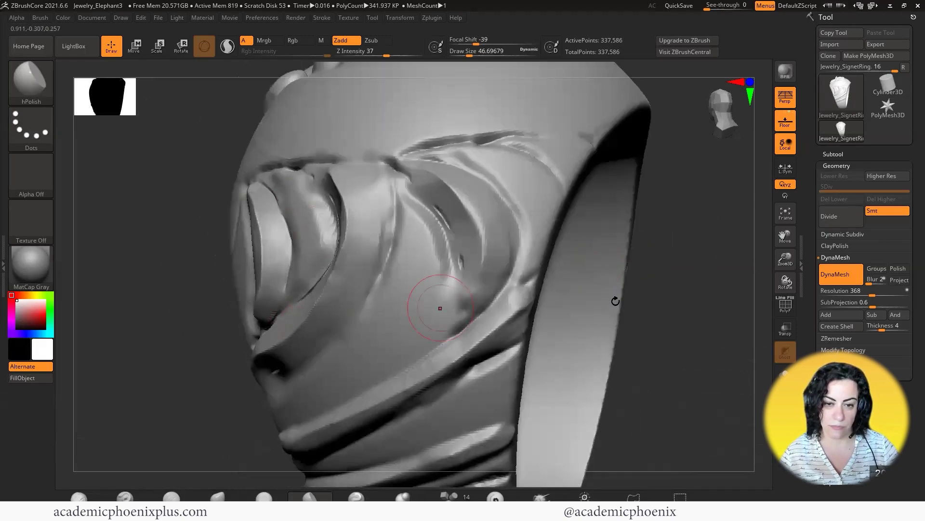
drag(685, 279, 750, 268)
shift+drag(454, 219, 476, 260)
drag(434, 197, 477, 266)
mouse_move(477, 266)
right_down()
mouse_move(388, 364)
mouse_move(398, 400)
right_up()
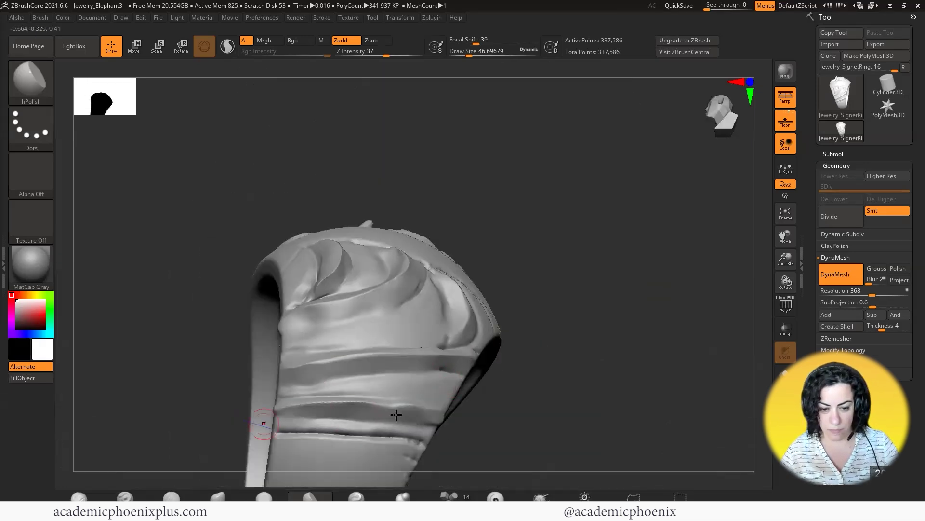
- Switch back to DamStandard and sharpen the grooves along the central curved strip and its neighbouring crescents
mouse_move(314, 429)
right_down()
mouse_move(337, 392)
mouse_move(570, 380)
mouse_move(474, 353)
right_up()
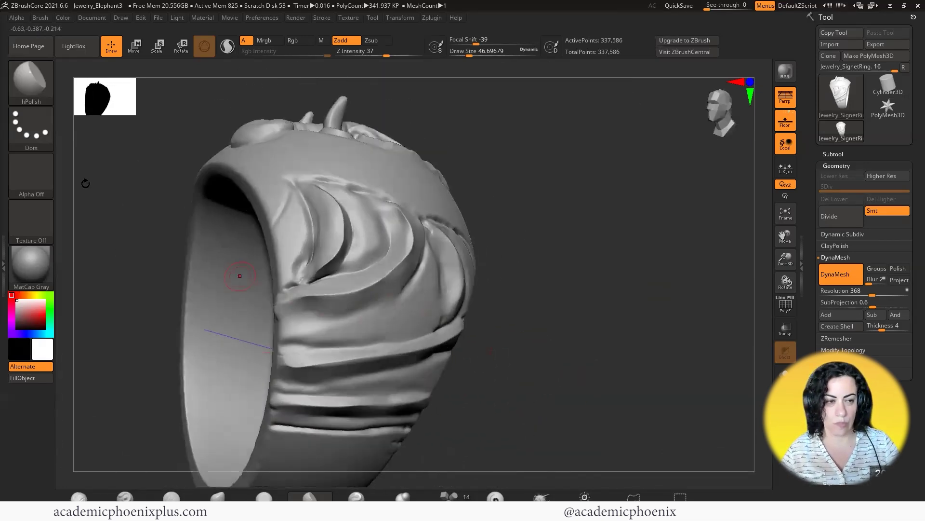
click(31, 80)
click(182, 93)
right_drag(477, 289, 394, 300)
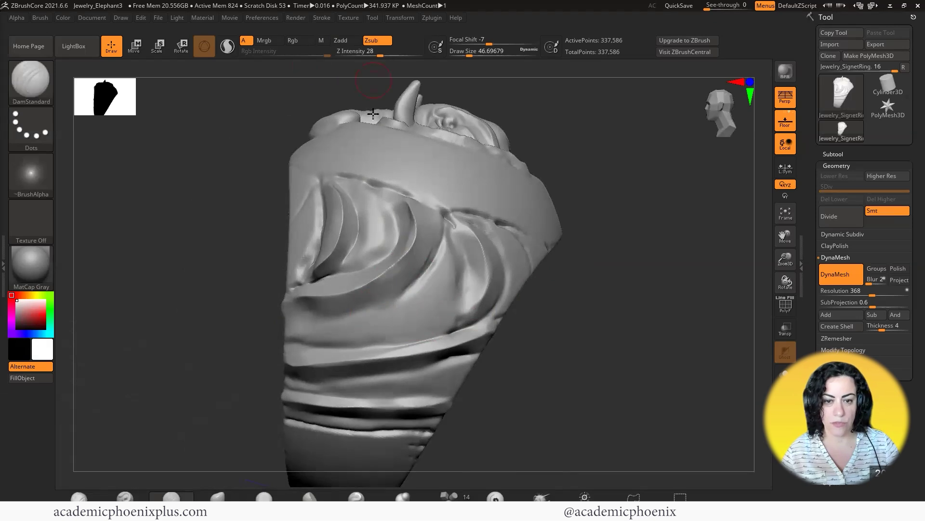
mouse_move(432, 263)
alt+mouse_down()
mouse_move(355, 312)
mouse_move(305, 326)
alt+mouse_up()
right_drag(306, 326, 337, 323)
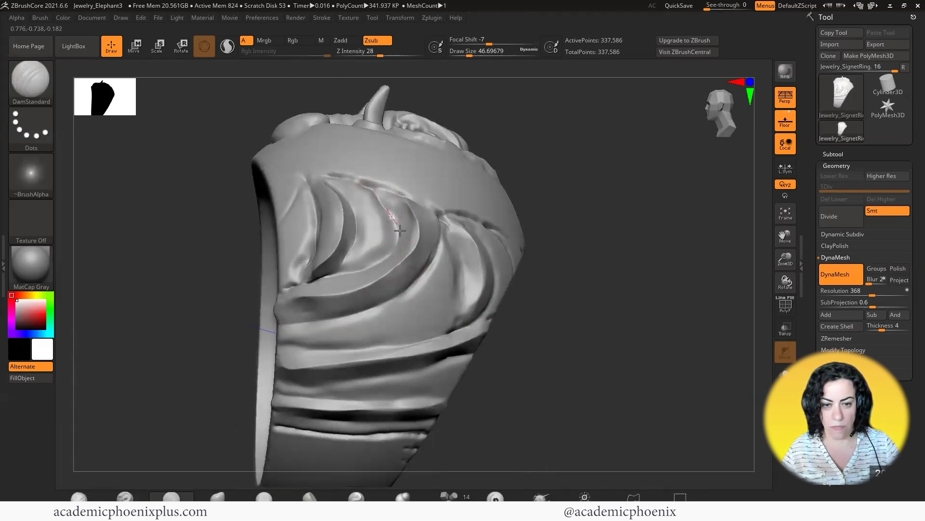
right_drag(289, 288, 420, 283)
drag(434, 281, 414, 339)
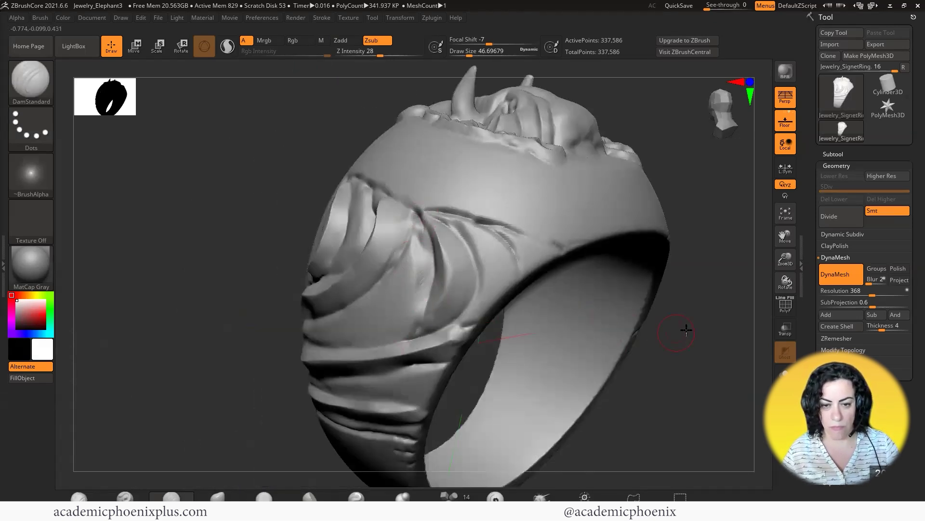
- Carve a small spiral curl and flowing grooves in the area above the upper slanted ridge, smoothing their outer end
drag(686, 331, 737, 332)
mouse_move(425, 236)
mouse_down()
mouse_move(413, 275)
mouse_move(354, 339)
mouse_move(367, 312)
mouse_up()
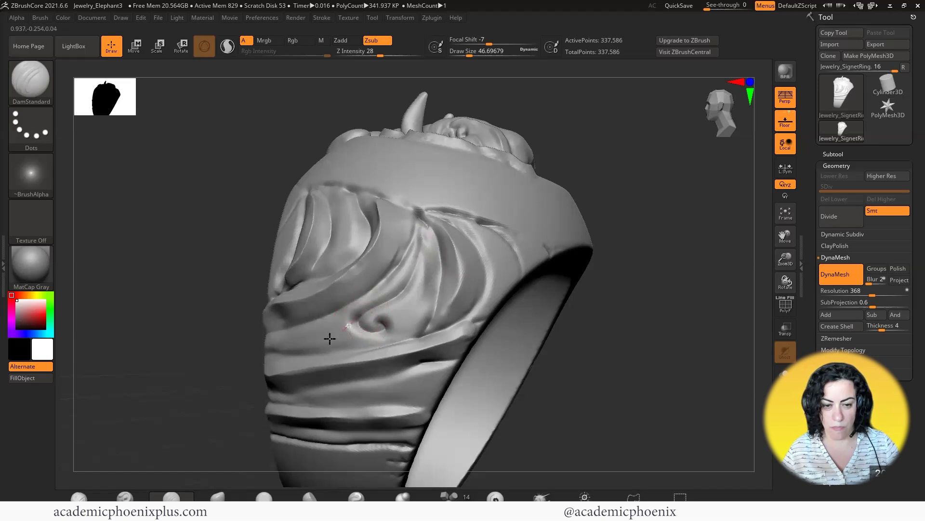
right_drag(328, 335, 413, 315)
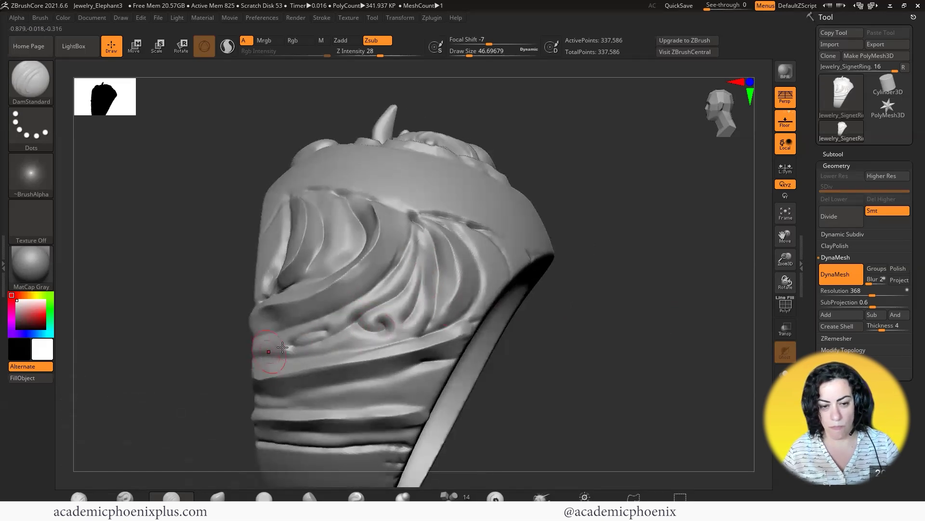
mouse_move(294, 343)
shift+mouse_down()
mouse_move(363, 319)
mouse_move(264, 348)
shift+mouse_up()
mouse_move(429, 256)
mouse_down()
mouse_move(419, 316)
mouse_move(394, 341)
mouse_up()
drag(619, 330, 489, 340)
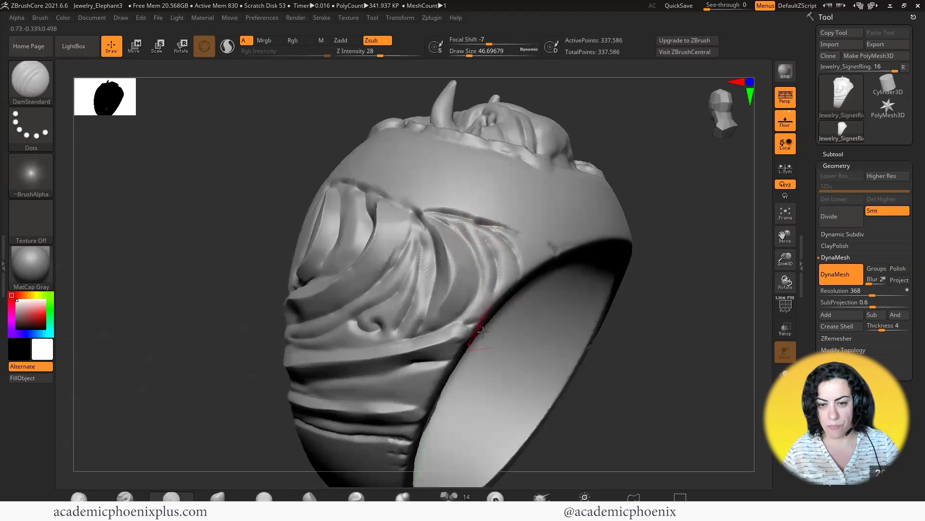
- Reduce the draw size to about 22 and carve fine grooves along the narrow strips beside the ring's inner opening
key(space)
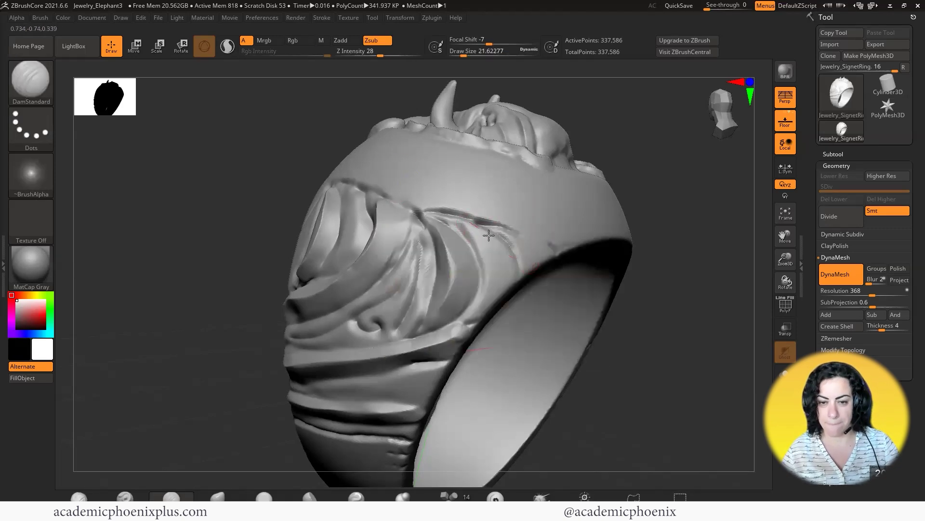
right_drag(543, 269, 354, 345)
drag(310, 256, 298, 265)
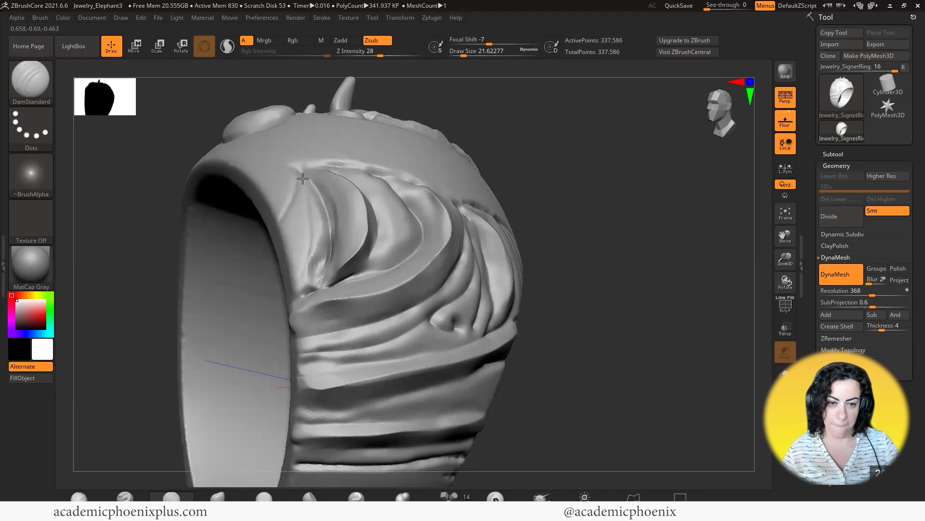
drag(303, 178, 311, 261)
drag(649, 264, 593, 280)
- Undo the stray grooves and carve a small spiral curl inside the upper crescent of the band ornament
drag(340, 170, 355, 179)
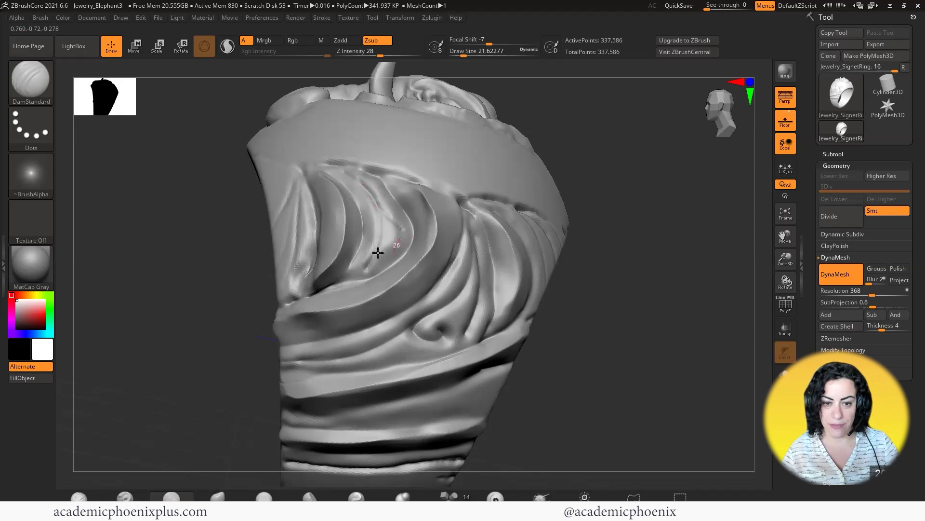
key(ctrl+z)
key(ctrl+z)
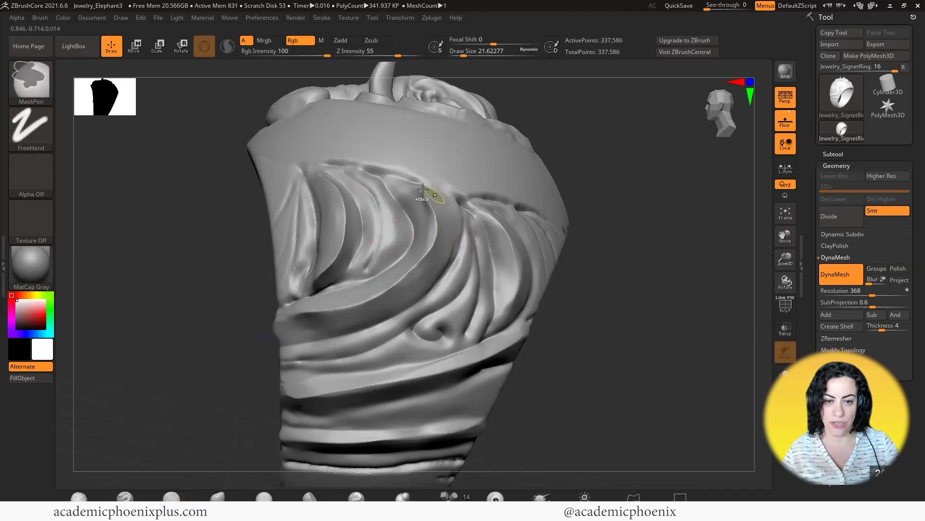
mouse_move(349, 175)
mouse_down()
mouse_move(388, 206)
mouse_move(368, 255)
mouse_up()
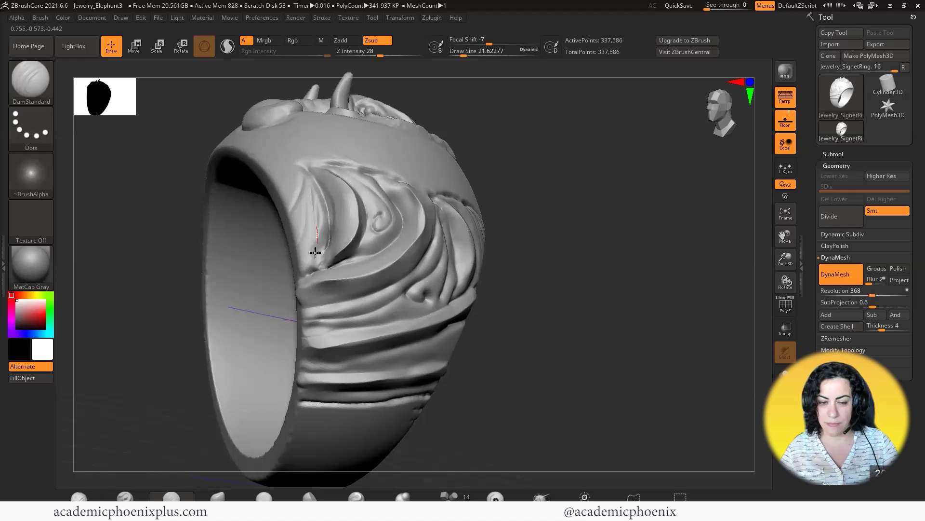
drag(316, 252, 304, 284)
key(ctrl+z)
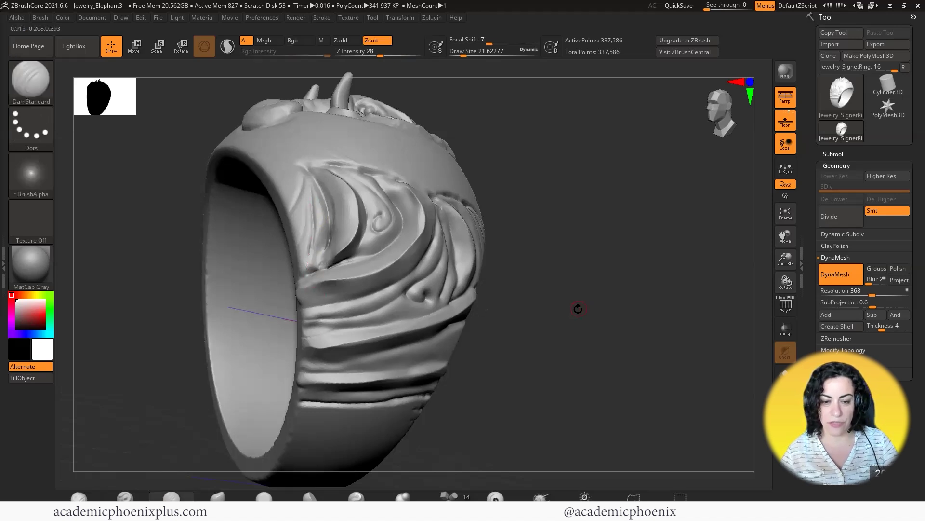
- Switch to ClayBuildup and build a row of short upright ridges in the flat stripe between the slanted bands
mouse_move(578, 308)
mouse_down()
mouse_move(558, 354)
mouse_move(552, 323)
mouse_move(468, 353)
mouse_up()
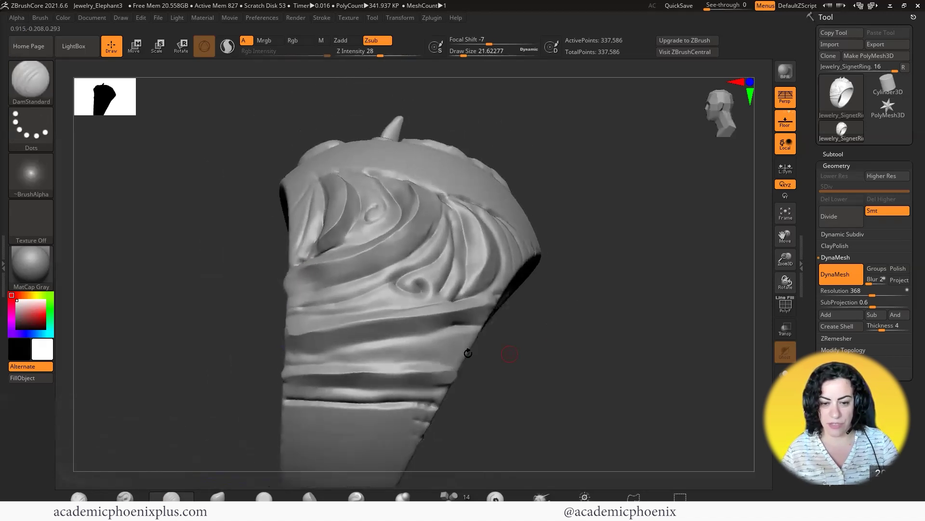
drag(339, 346, 326, 345)
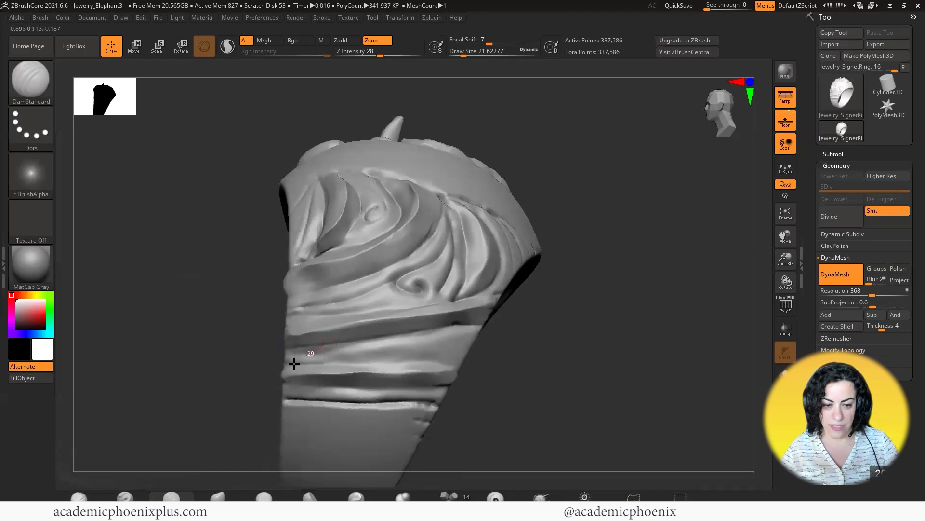
click(31, 79)
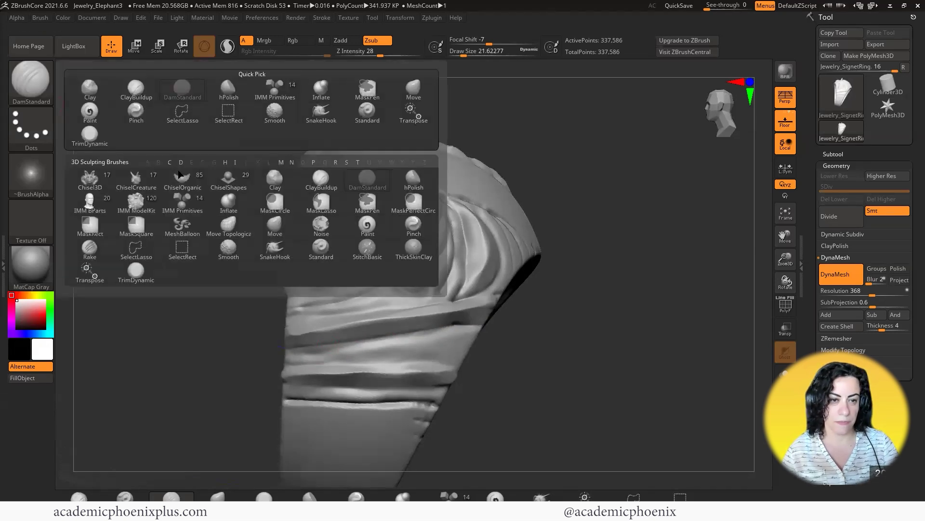
click(136, 88)
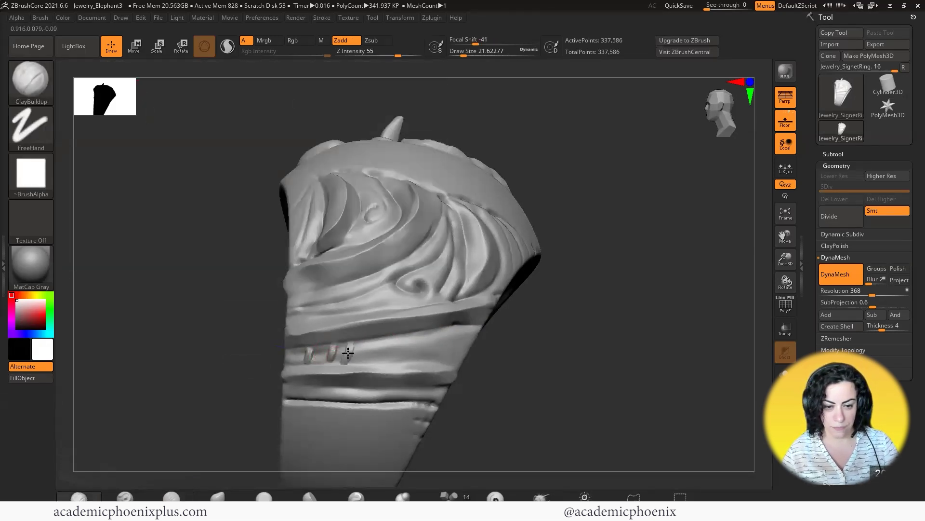
mouse_move(361, 356)
mouse_down()
mouse_move(386, 345)
mouse_move(398, 361)
mouse_up()
drag(301, 352, 296, 365)
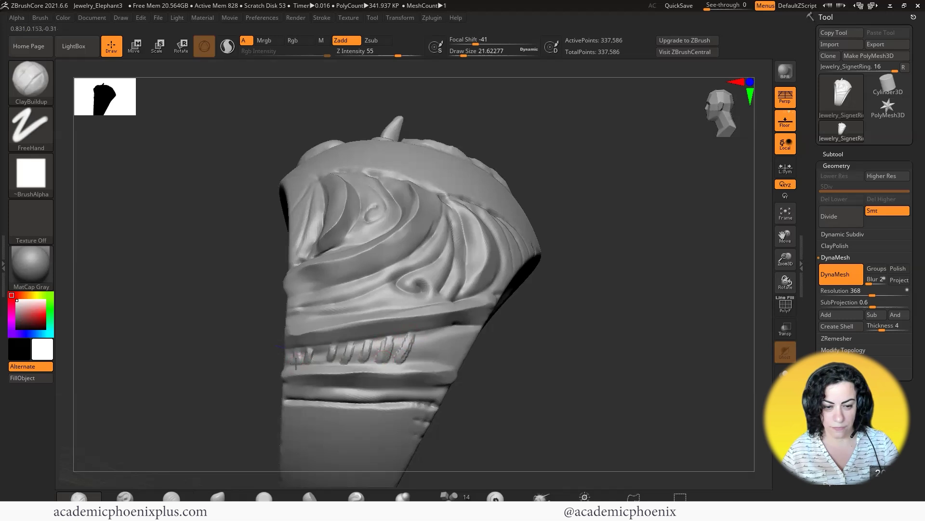
drag(433, 330, 421, 350)
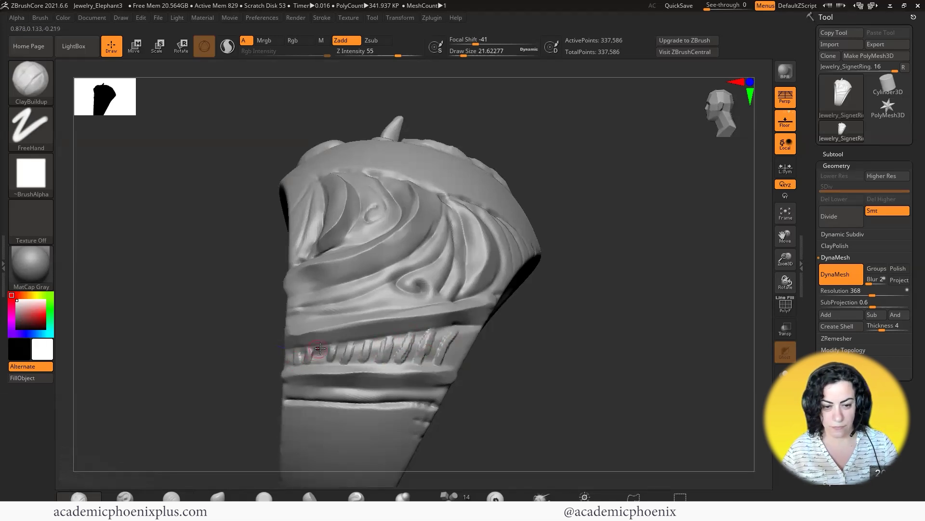
- Smooth the short ridges and extend the row to the far edge of the band
key(shift)
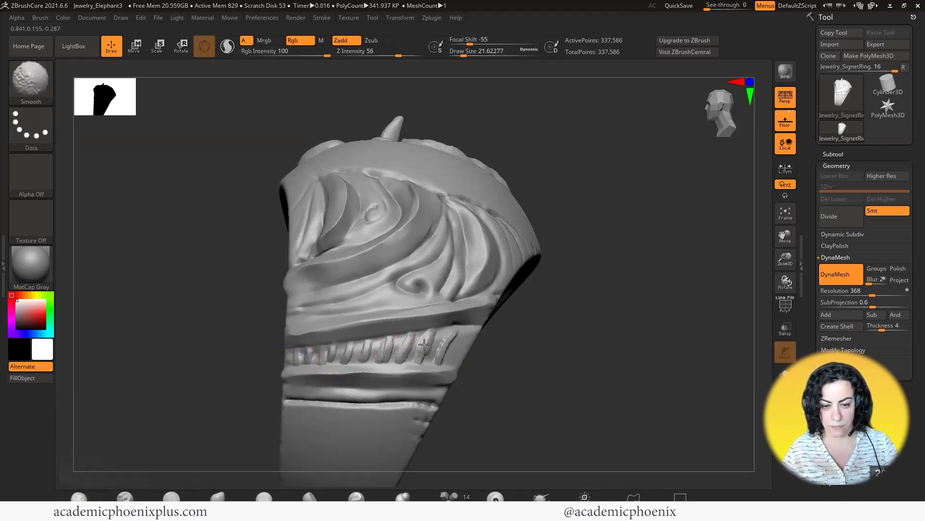
drag(463, 363, 449, 337)
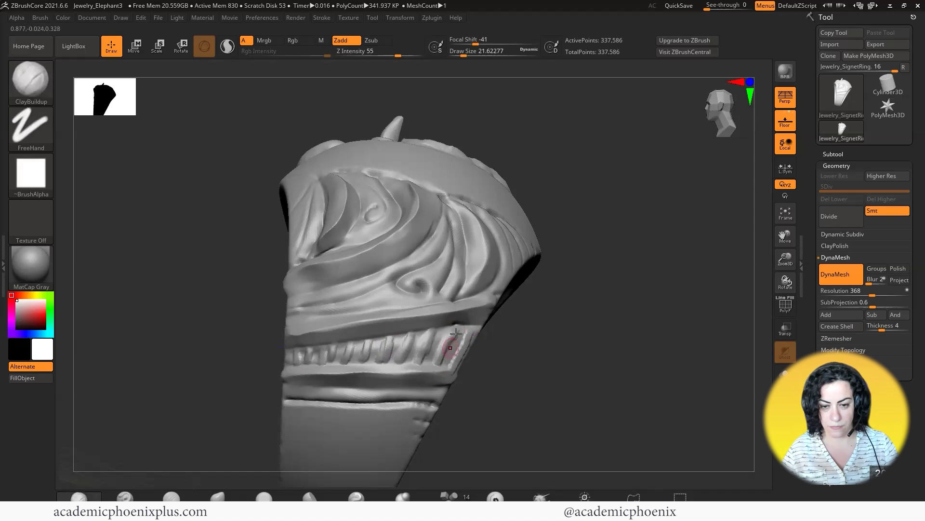
key(shift)
drag(506, 374, 562, 374)
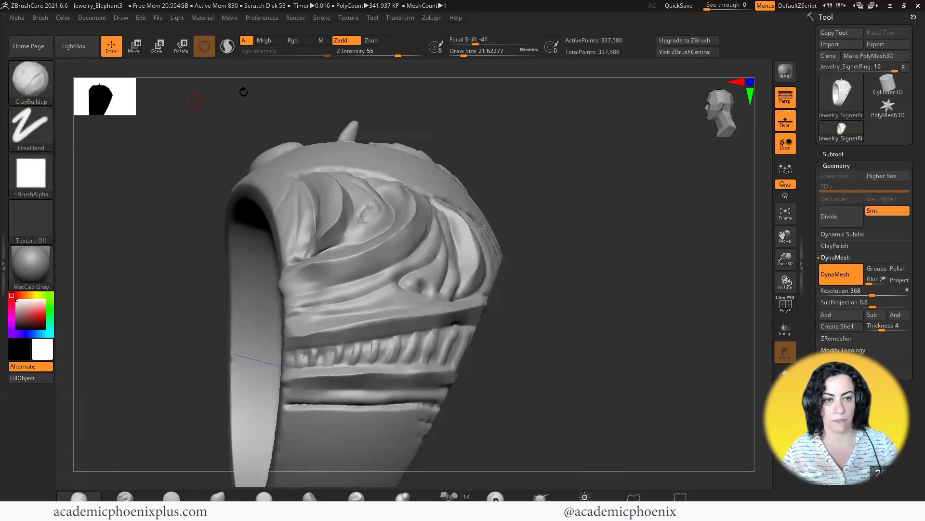
- Switch to DamStandard and sharpen the grooves bordering the row of short ridges
click(40, 77)
key(d)
key(s)
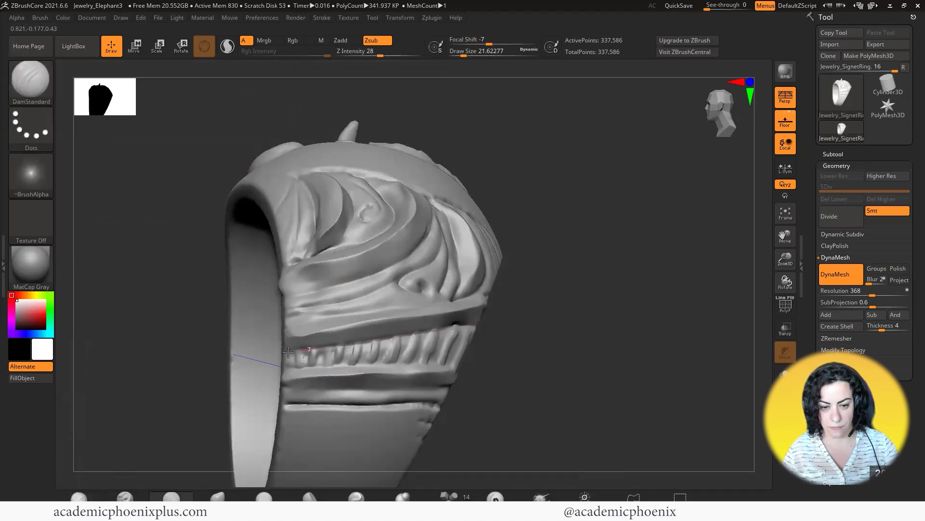
mouse_move(496, 321)
mouse_down()
mouse_move(533, 364)
mouse_move(506, 364)
mouse_up()
drag(296, 369, 395, 362)
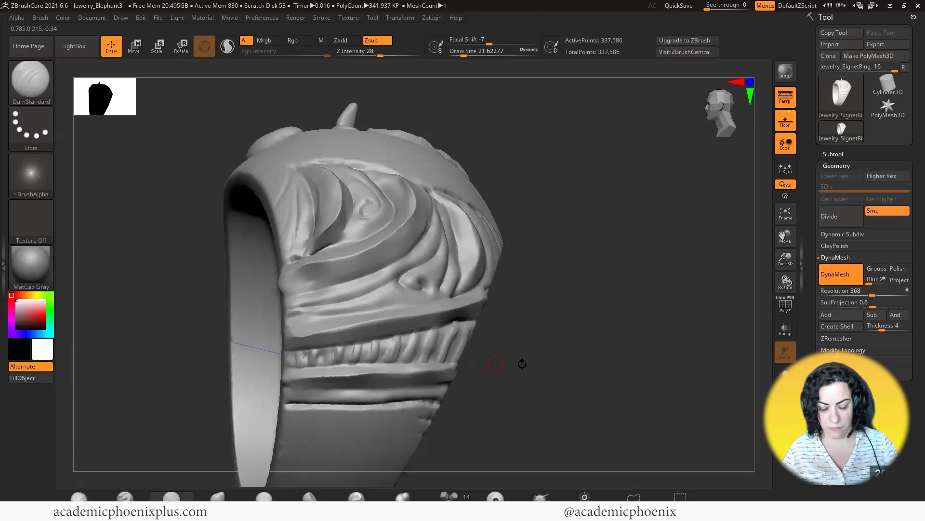
drag(520, 363, 430, 363)
drag(419, 403, 419, 361)
- Switch to hPolish and polish the slanted bands and crescents around the ridge row, smoothing the rough spots
click(31, 82)
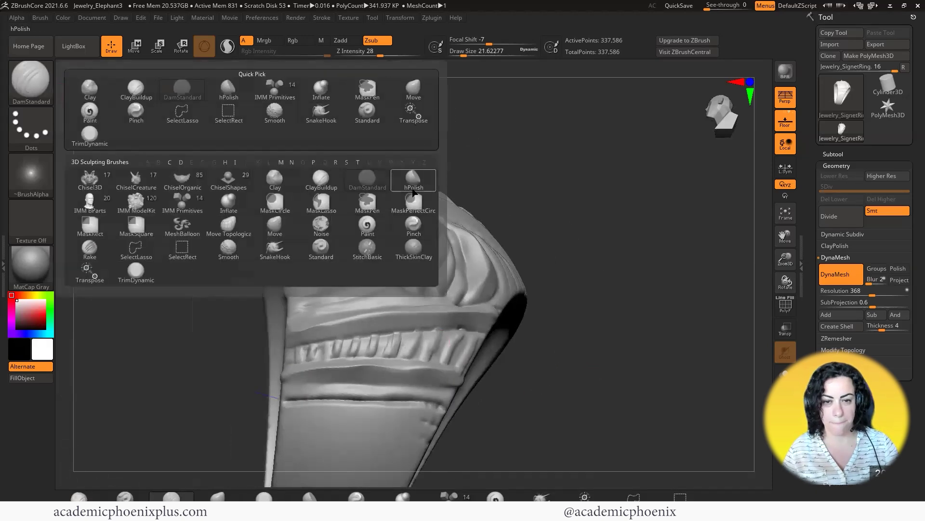
click(414, 182)
drag(504, 369, 363, 318)
drag(276, 375, 424, 275)
mouse_move(288, 275)
mouse_down()
mouse_move(453, 315)
mouse_move(471, 289)
mouse_move(457, 302)
mouse_move(443, 288)
mouse_move(453, 294)
mouse_move(459, 281)
mouse_move(447, 313)
mouse_move(373, 385)
mouse_up()
key(shift)
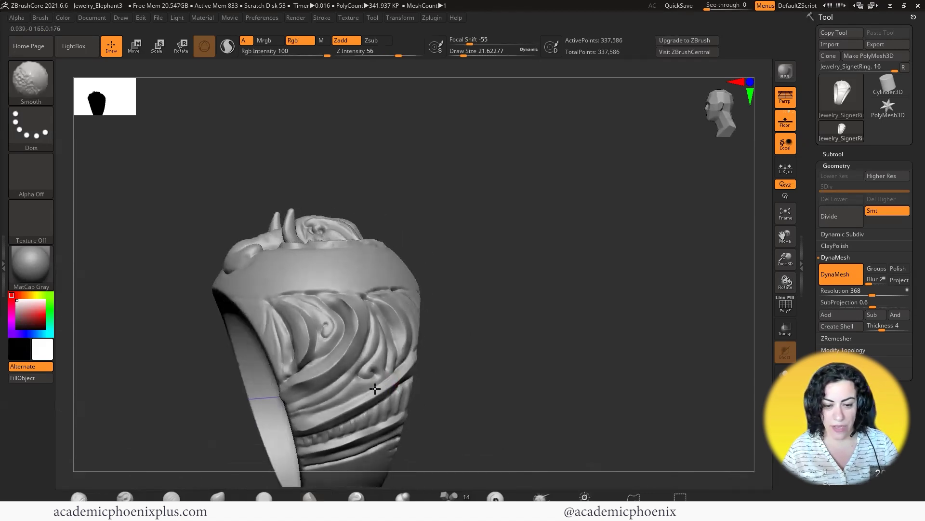
mouse_move(449, 256)
mouse_down()
mouse_move(484, 242)
mouse_move(489, 291)
mouse_move(406, 318)
mouse_up()
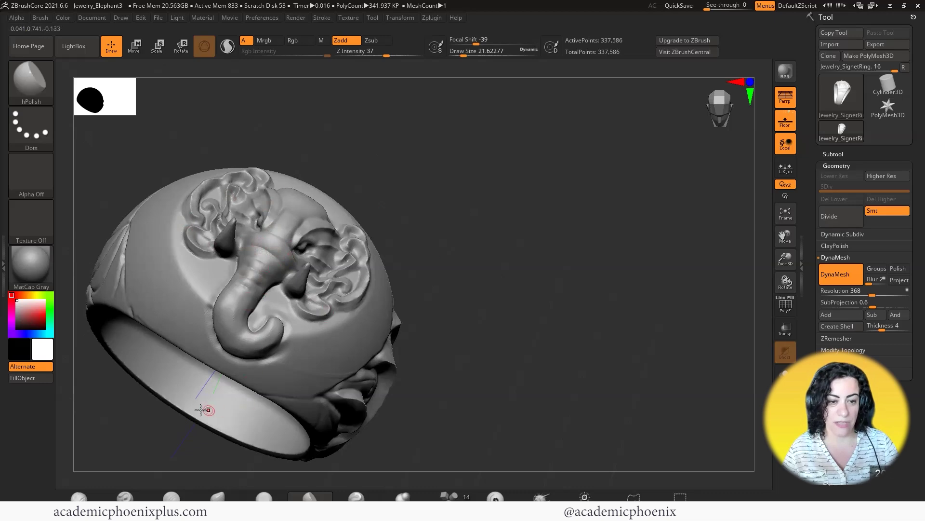
- Switch to TrimDynamic with a draw size of about 46 and flatten the plain surface between the elephant's head and the band ornament
click(30, 80)
click(332, 219)
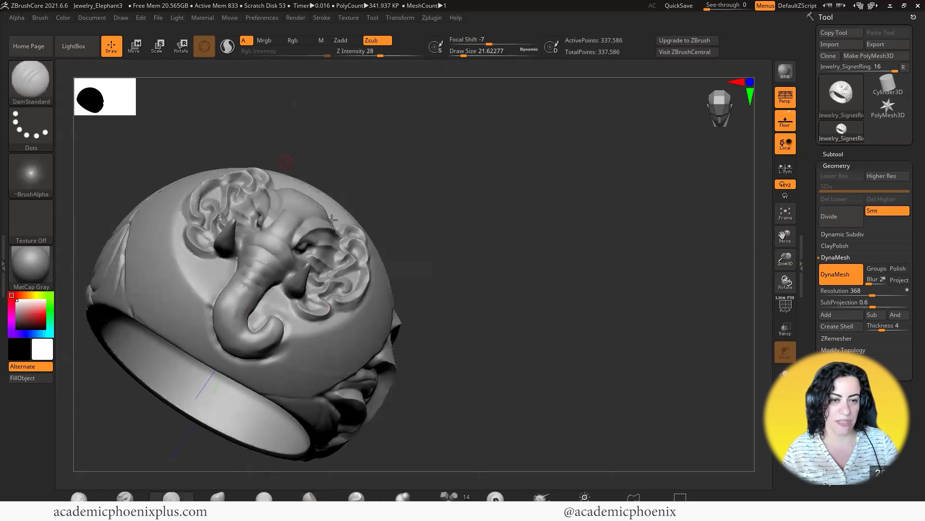
alt+drag(416, 179, 583, 140)
alt+drag(588, 354, 650, 268)
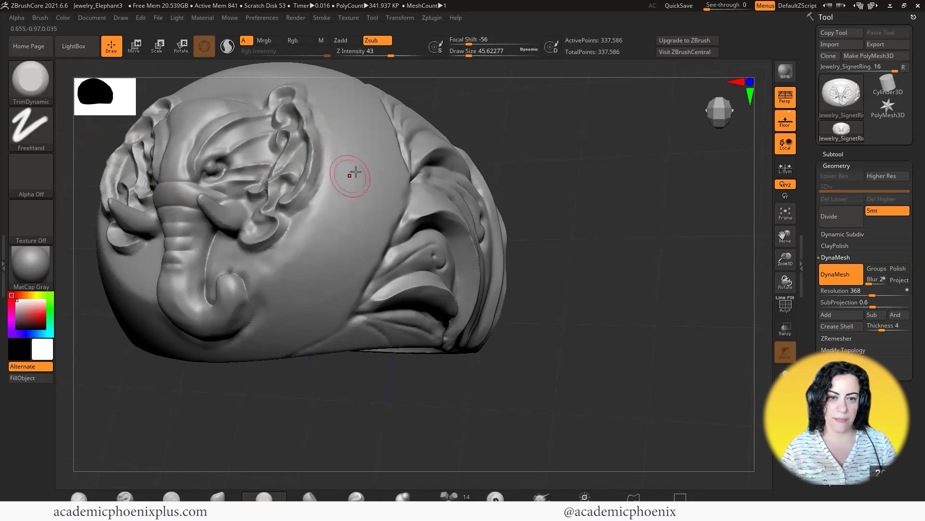
drag(597, 218, 591, 139)
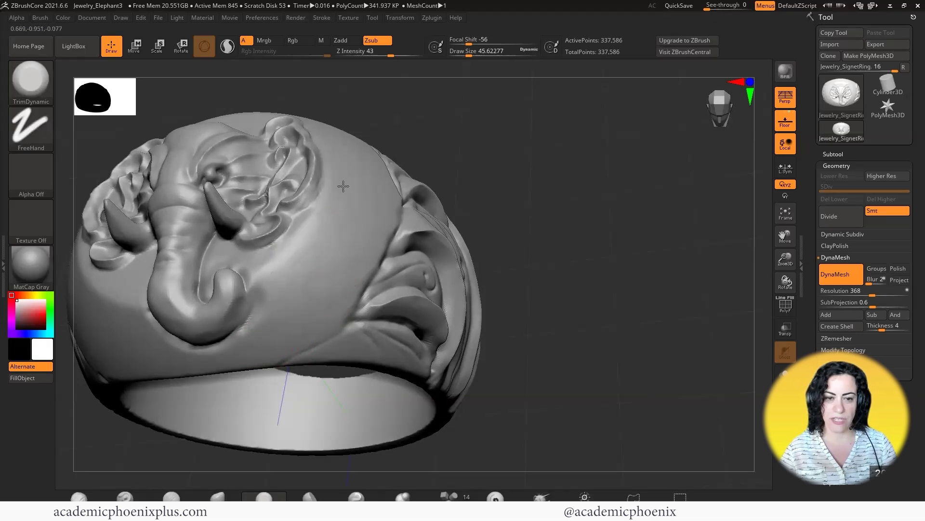
right_drag(529, 202, 356, 182)
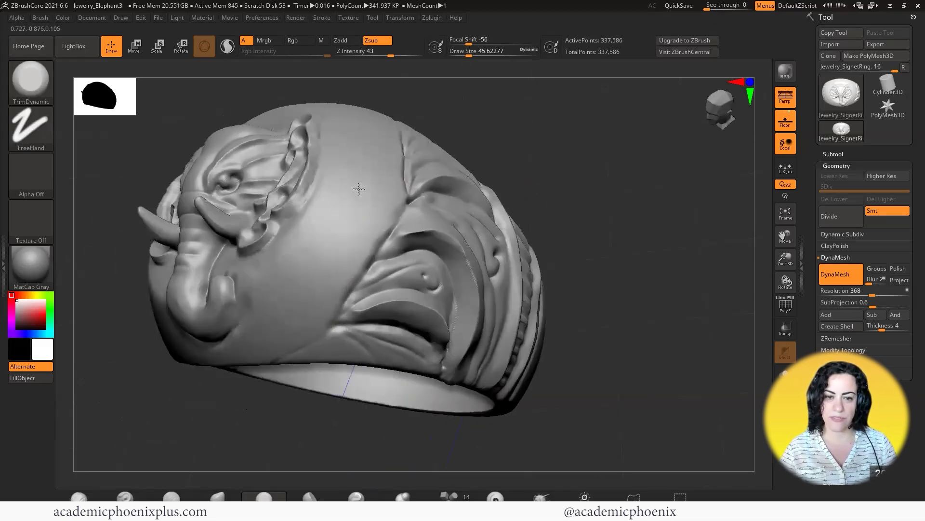
right_drag(414, 192, 539, 165)
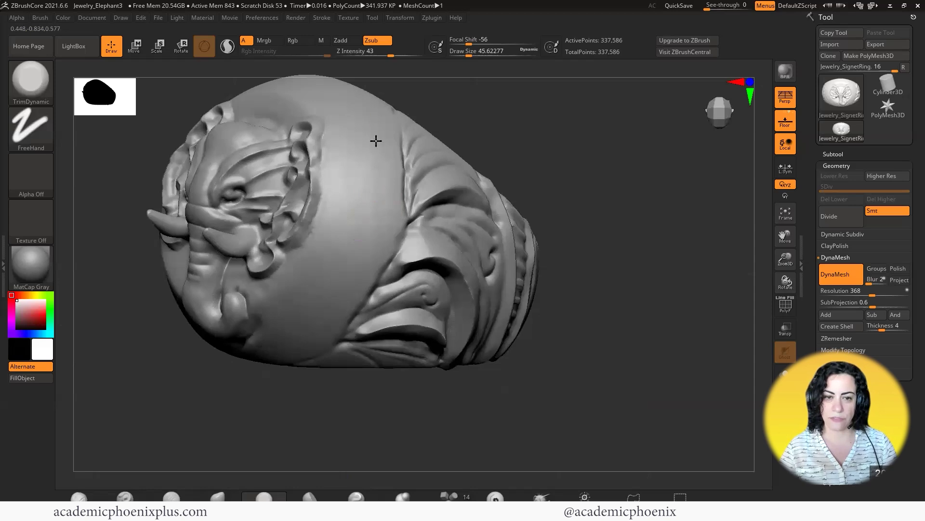
mouse_move(609, 218)
right_down()
mouse_move(638, 235)
mouse_move(309, 258)
right_up()
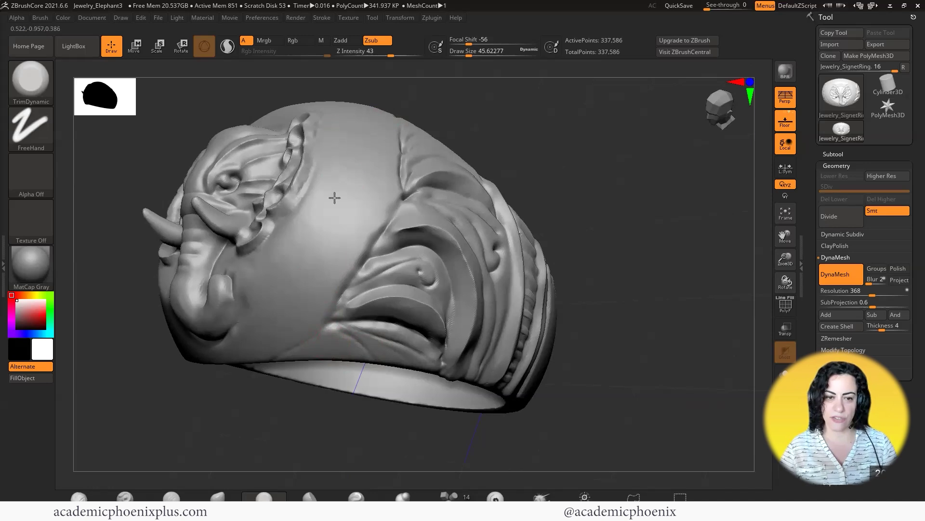
right_drag(352, 413, 216, 339)
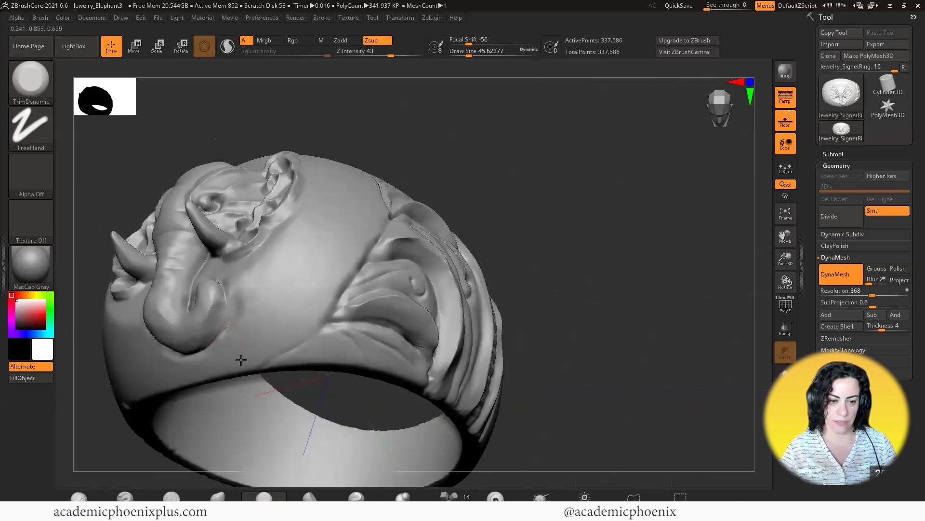
mouse_move(370, 298)
right_down()
mouse_move(568, 238)
mouse_move(511, 242)
right_up()
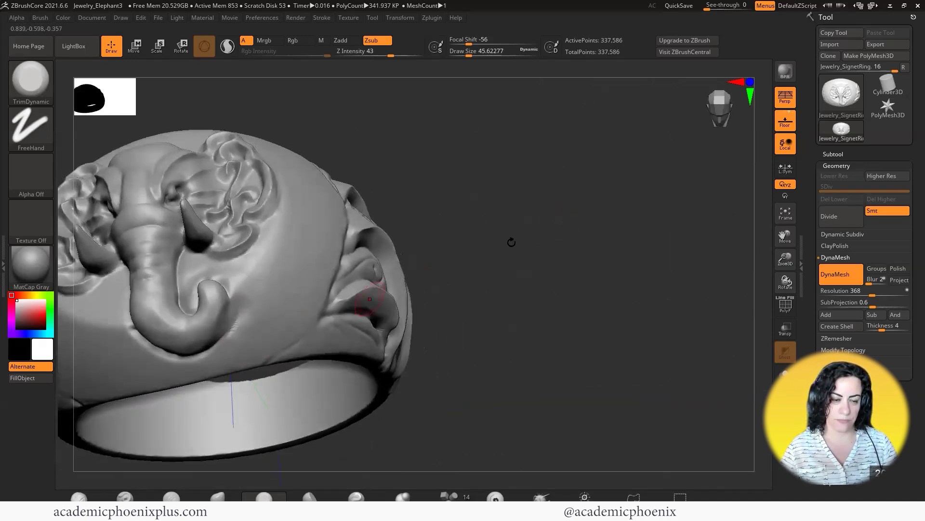
- Switch to DamStandard, undo a trial curl beside the elephant's trunk and set the Z Intensity to 19
click(50, 95)
click(182, 89)
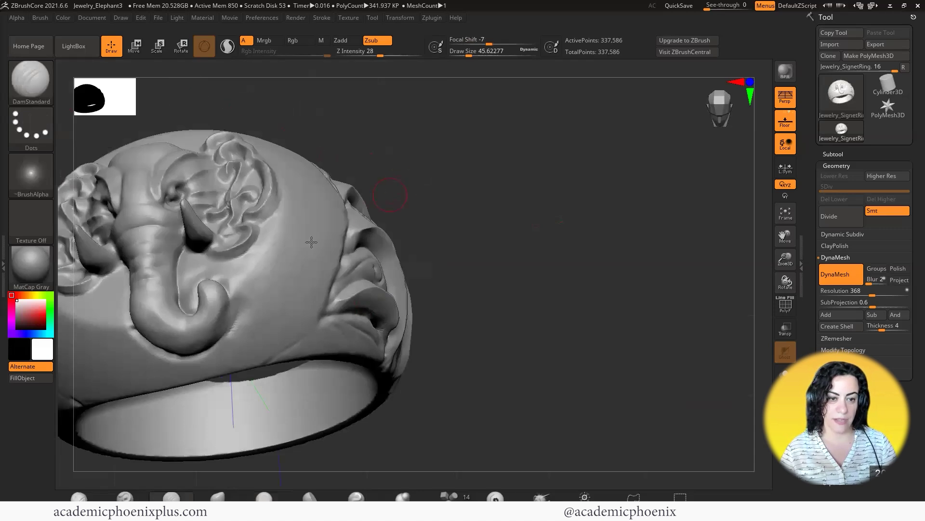
drag(261, 290, 287, 300)
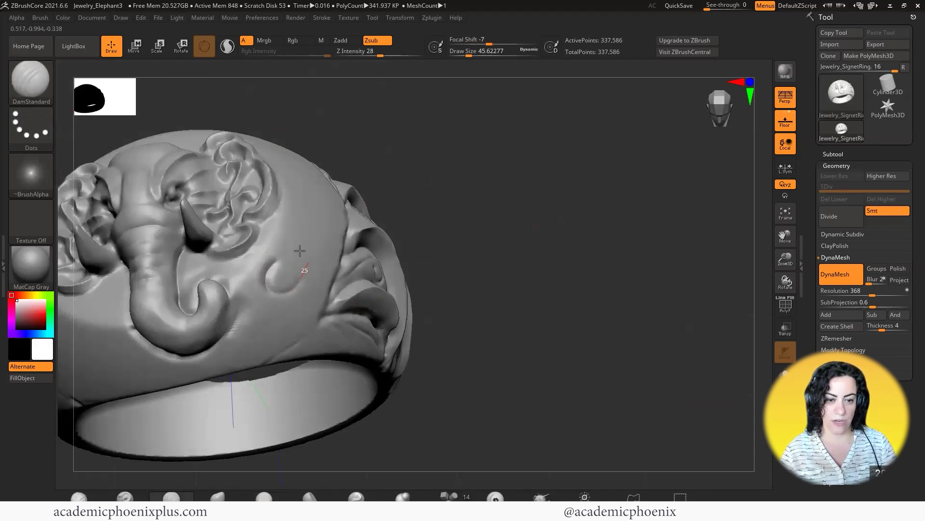
key(ctrl+z)
drag(377, 56, 373, 56)
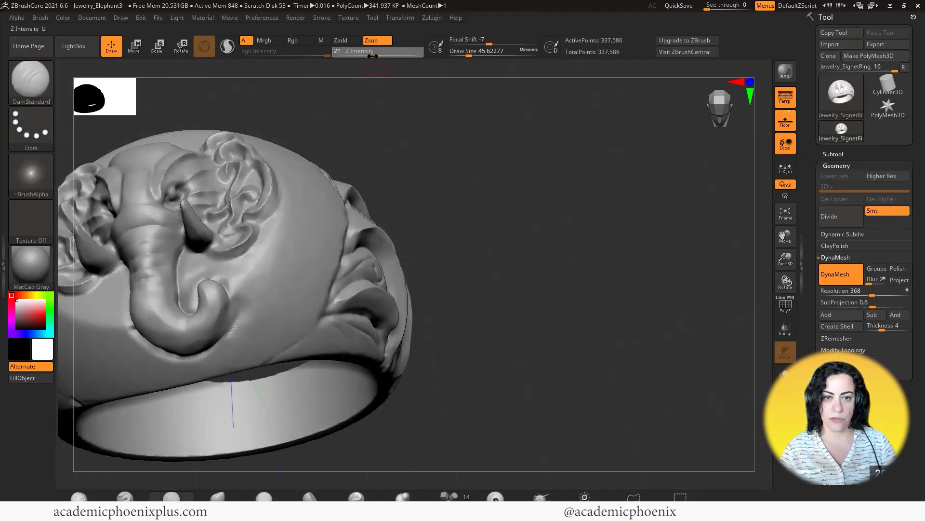
click(322, 17)
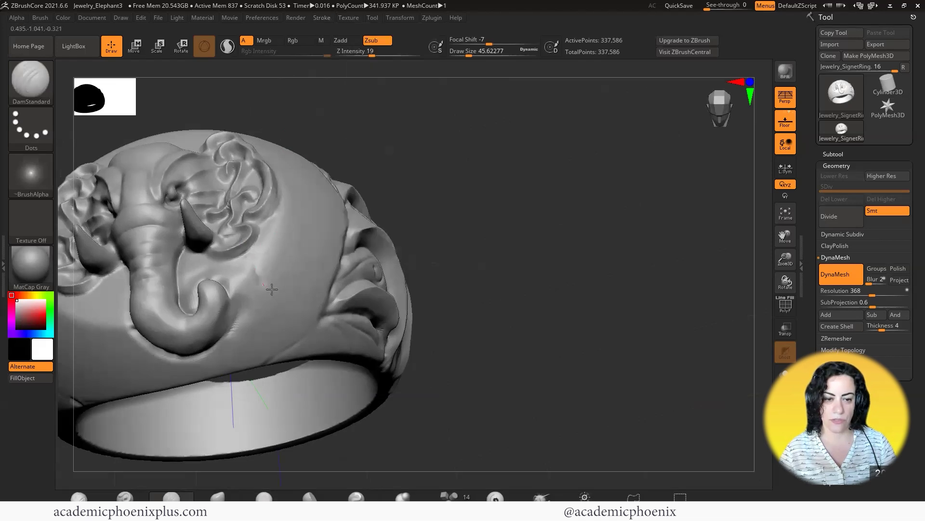
- Carve a cluster of small shallow spiral curls on the plain surface beside the elephant's trunk
drag(496, 231, 506, 241)
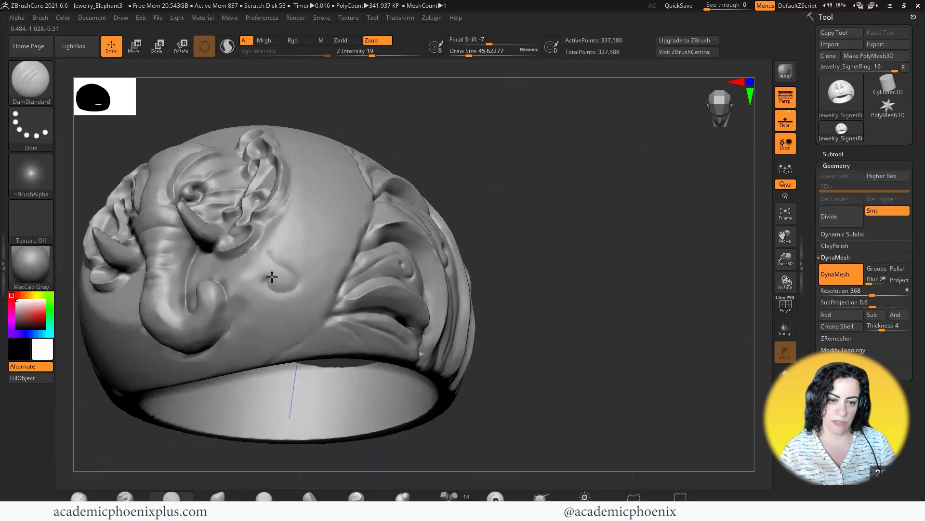
mouse_move(276, 309)
mouse_down()
mouse_move(289, 313)
mouse_move(258, 311)
mouse_up()
drag(258, 348, 254, 352)
key(ctrl+z)
drag(279, 301, 225, 341)
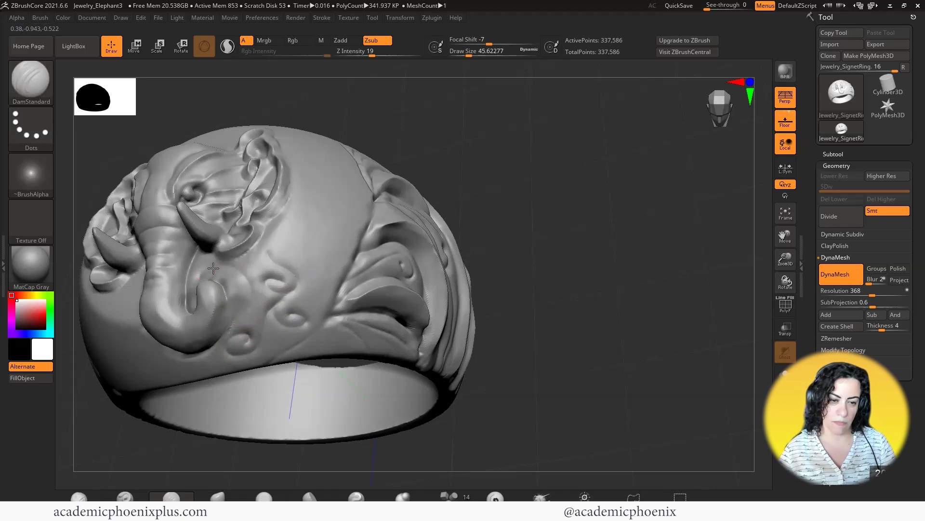
mouse_move(434, 171)
mouse_down()
mouse_move(526, 185)
mouse_move(477, 190)
mouse_move(466, 173)
mouse_move(487, 189)
mouse_up()
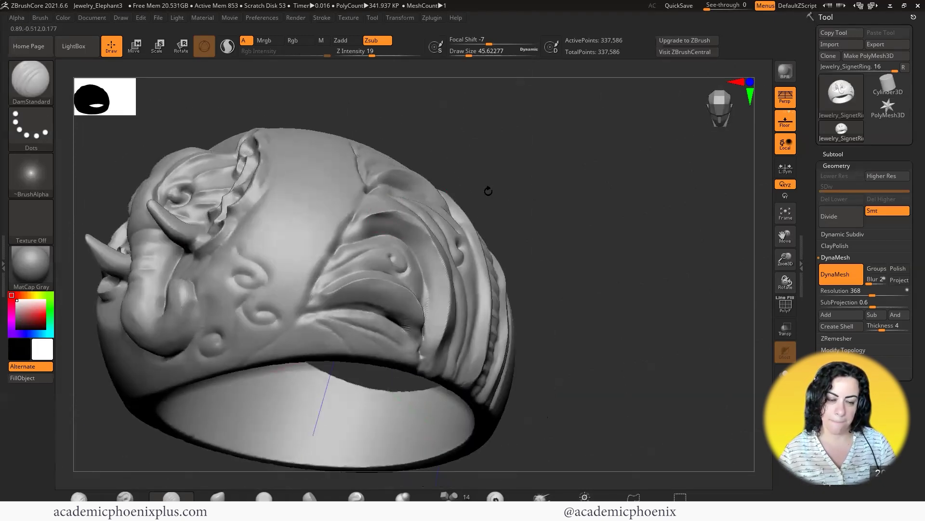
- Carve more spiral curls on the plain surface beside the elephant's ear and a row of short radial grooves above its forehead
mouse_move(494, 118)
mouse_down()
mouse_move(465, 132)
mouse_move(441, 105)
mouse_up()
mouse_move(253, 250)
mouse_down()
mouse_move(292, 226)
mouse_move(292, 235)
mouse_up()
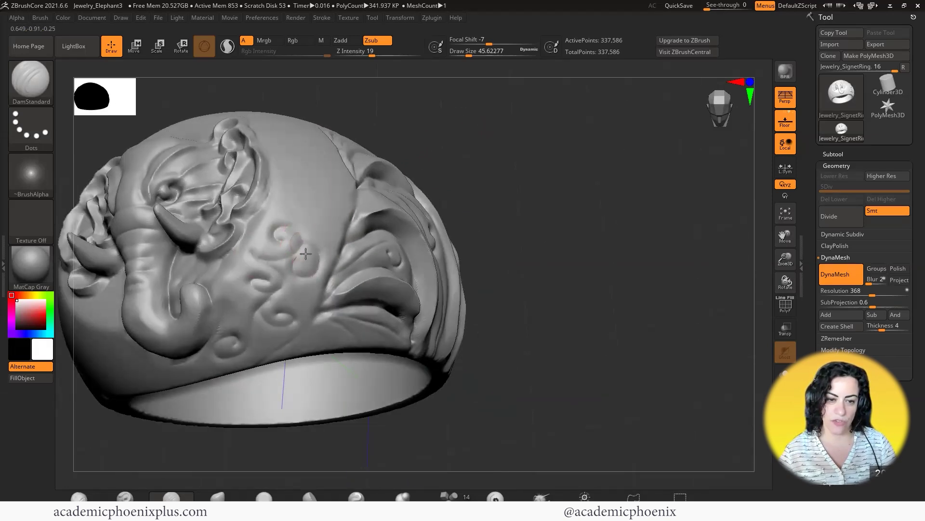
mouse_move(396, 155)
mouse_down()
mouse_move(411, 141)
mouse_move(519, 293)
mouse_move(506, 347)
mouse_up()
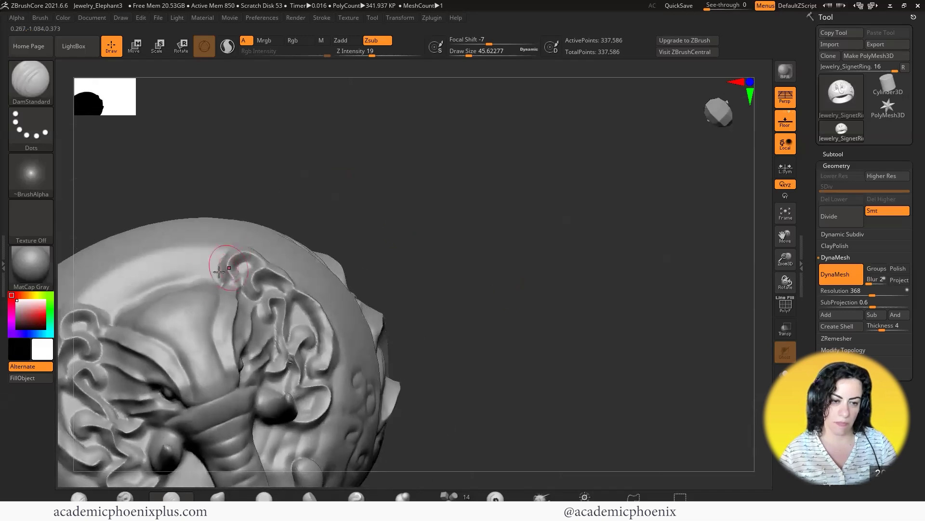
drag(144, 259, 153, 291)
mouse_move(118, 265)
mouse_down()
mouse_move(124, 306)
mouse_move(99, 311)
mouse_up()
- Fill the remaining plain surface around the outside of the elephant's ear with shallow spiral curls reaching the band ornament
drag(414, 188, 172, 231)
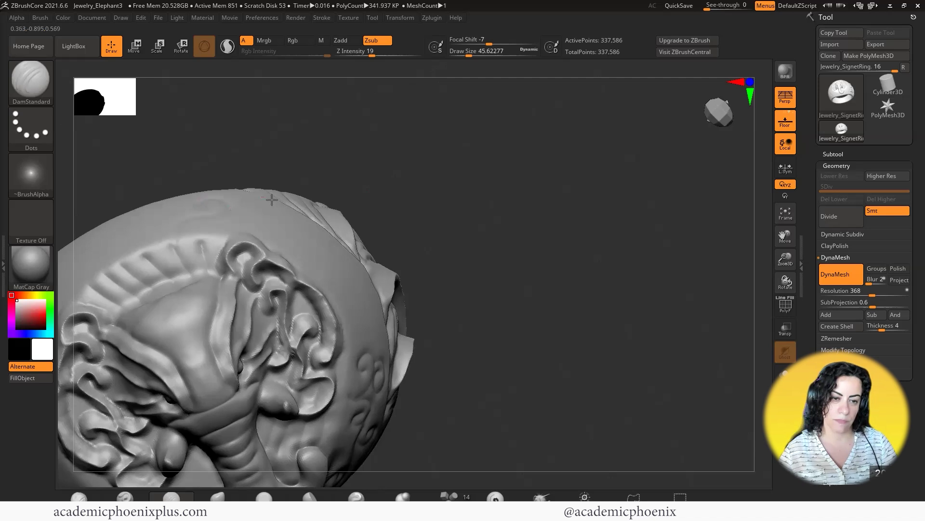
mouse_move(423, 207)
mouse_down()
mouse_move(314, 273)
mouse_move(295, 247)
mouse_move(344, 248)
mouse_move(282, 225)
mouse_move(292, 225)
mouse_up()
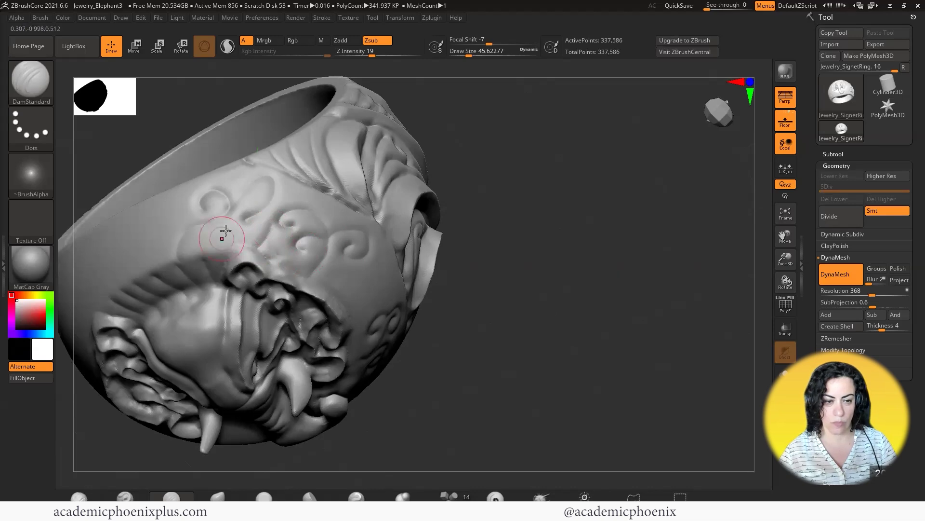
drag(215, 248, 230, 234)
mouse_move(444, 234)
mouse_down()
mouse_move(541, 205)
mouse_move(527, 224)
mouse_up()
mouse_move(344, 309)
mouse_down()
mouse_move(371, 286)
mouse_move(381, 301)
mouse_move(329, 280)
mouse_up()
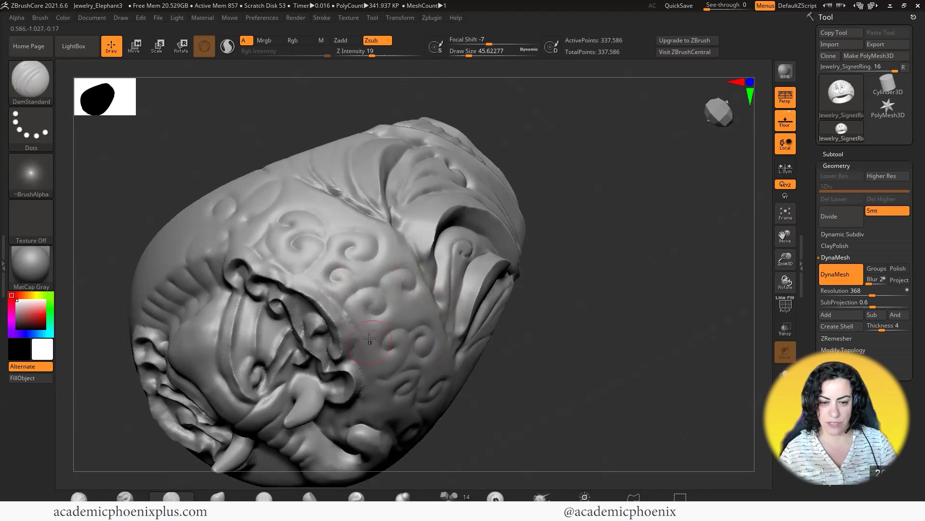
- Switch to ClayBuildup, build a row of short ridges inside the lowest crescent at the band's edge and smooth them
drag(519, 333, 310, 286)
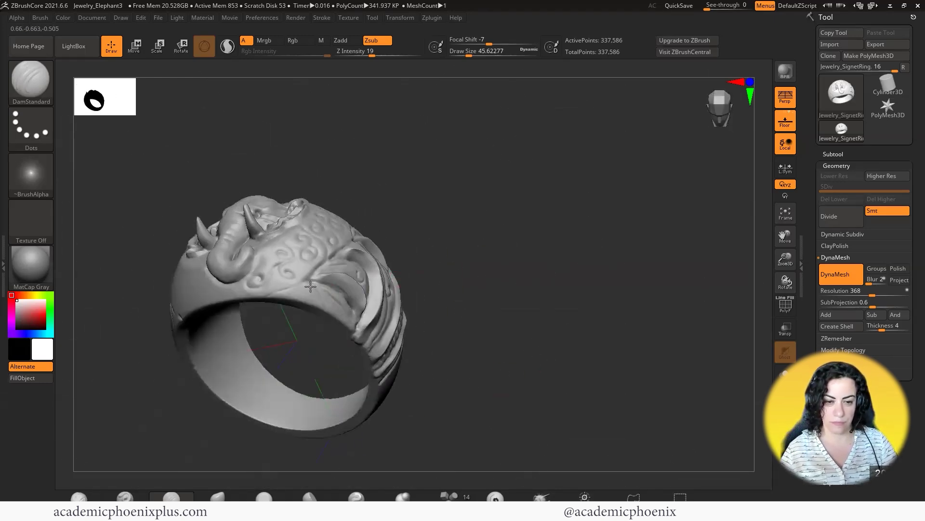
click(31, 83)
mouse_move(471, 231)
mouse_down()
mouse_move(513, 263)
mouse_move(522, 318)
mouse_move(476, 290)
mouse_up()
click(31, 83)
key(b)
key(c)
key(b)
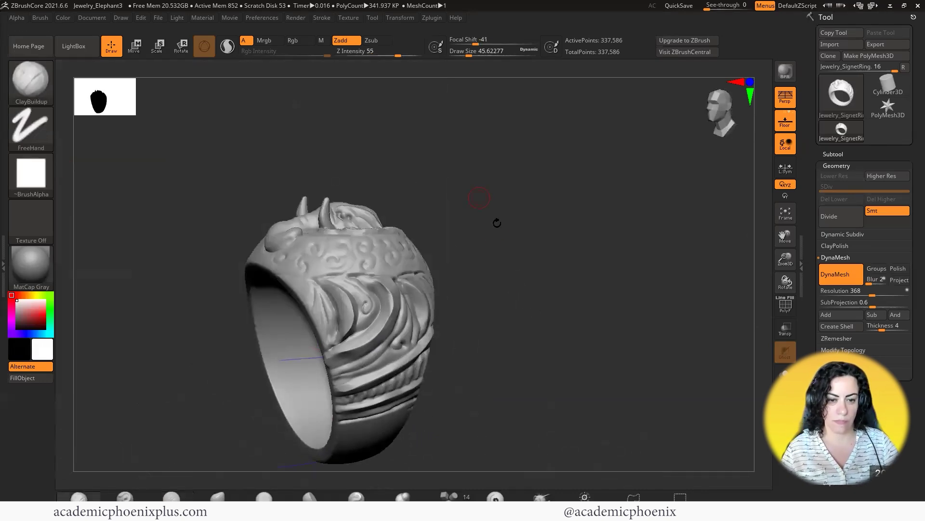
alt+drag(496, 221, 487, 285)
mouse_move(301, 284)
mouse_down()
mouse_move(358, 371)
mouse_move(333, 398)
mouse_up()
drag(350, 347, 332, 366)
shift+drag(310, 285, 346, 366)
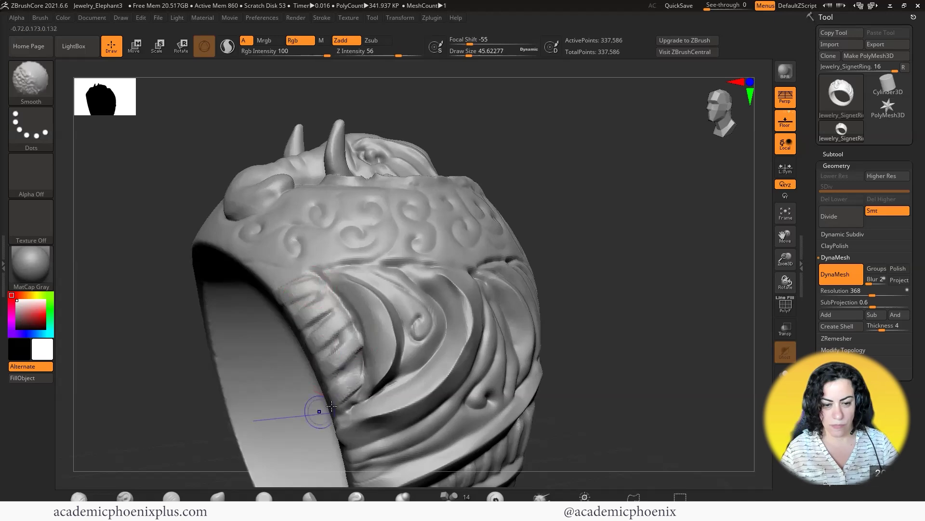
- Switch back to the DamStandard brush and save the project as Jewelry_Elephant4
mouse_move(603, 265)
mouse_down()
mouse_move(571, 268)
mouse_move(588, 287)
mouse_move(523, 250)
mouse_move(556, 311)
mouse_up()
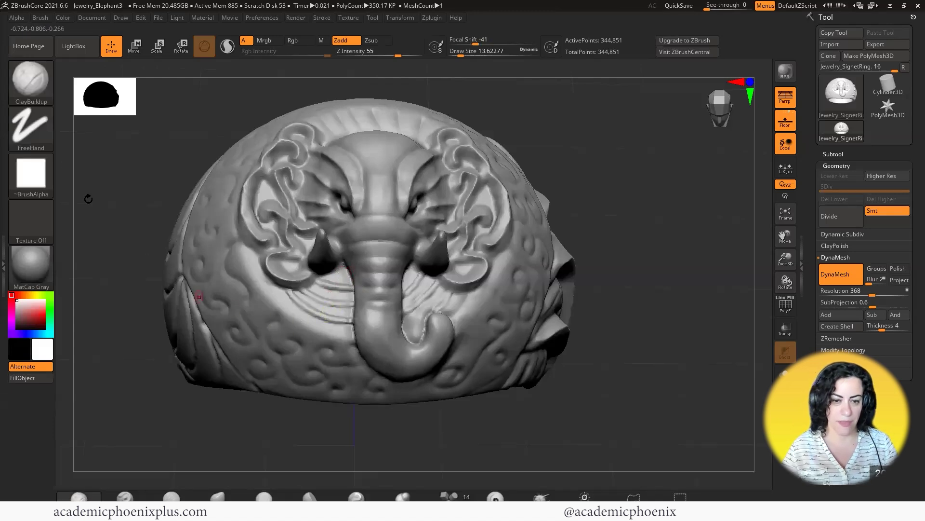
click(31, 80)
click(183, 89)
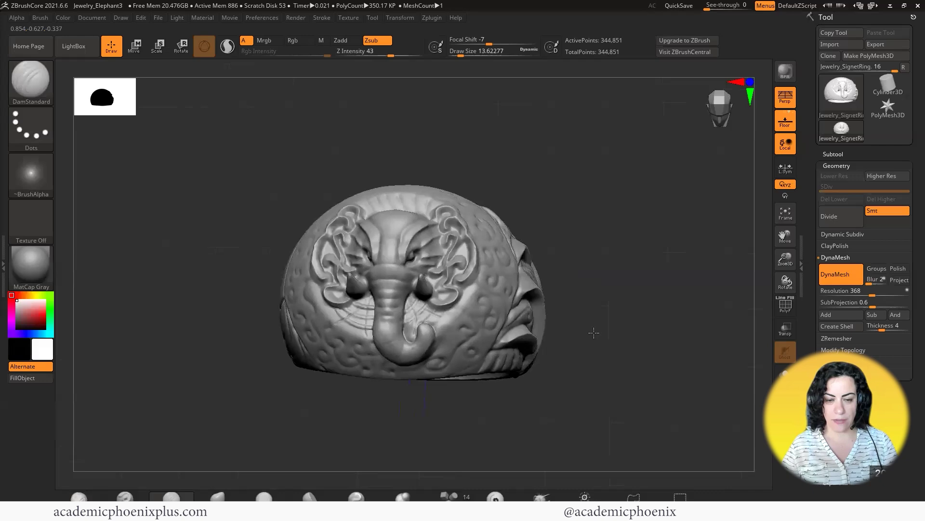
drag(592, 333, 603, 225)
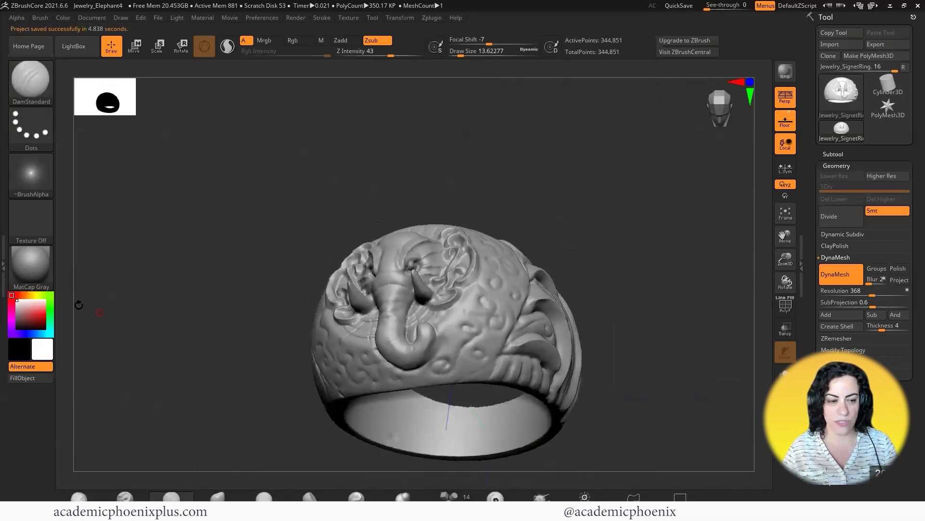
- Try the Green Metallic and Chrome A materials on the ring
click(40, 268)
click(506, 314)
mouse_move(603, 226)
mouse_down()
mouse_move(608, 218)
mouse_move(611, 234)
mouse_move(591, 228)
mouse_up()
click(46, 275)
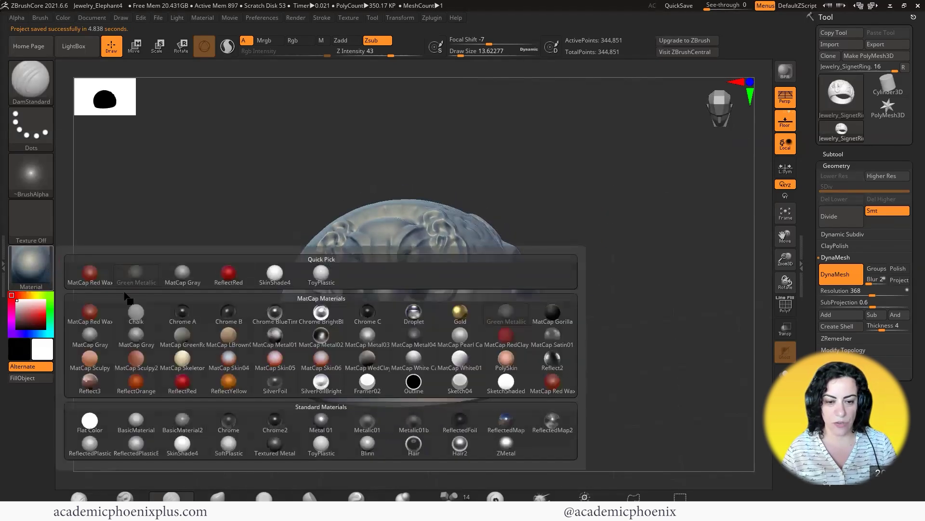
click(183, 313)
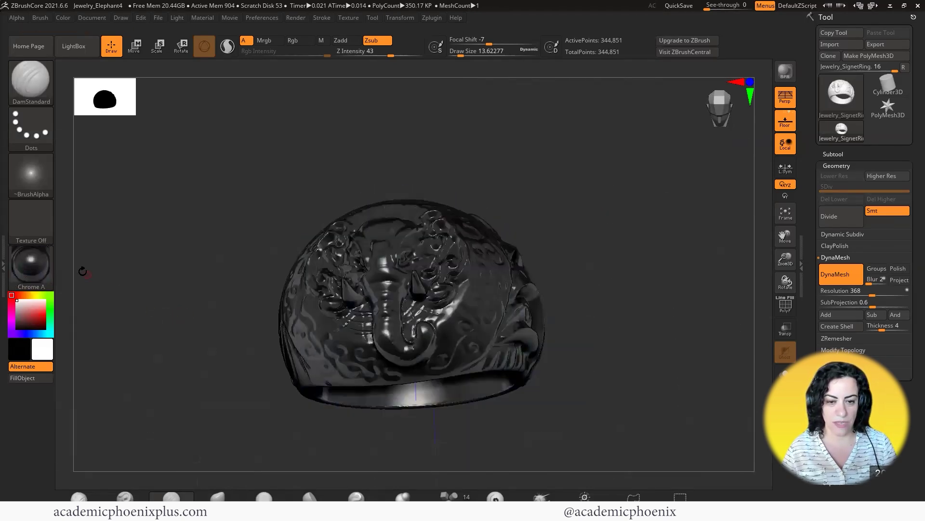
- Try the Chrome B, Chrome BlueTint, Chrome BrightBlueTint and Chrome C materials on the ring
click(36, 270)
click(229, 312)
click(22, 279)
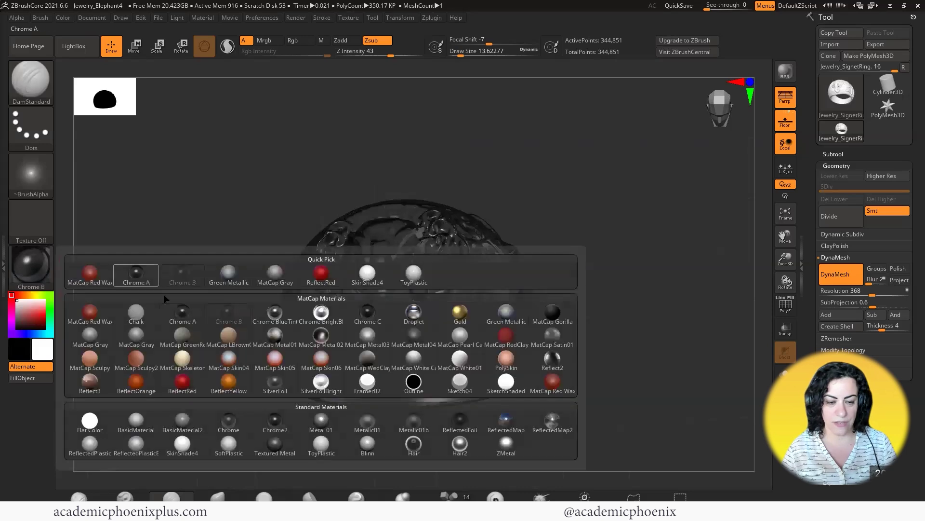
click(259, 314)
click(30, 265)
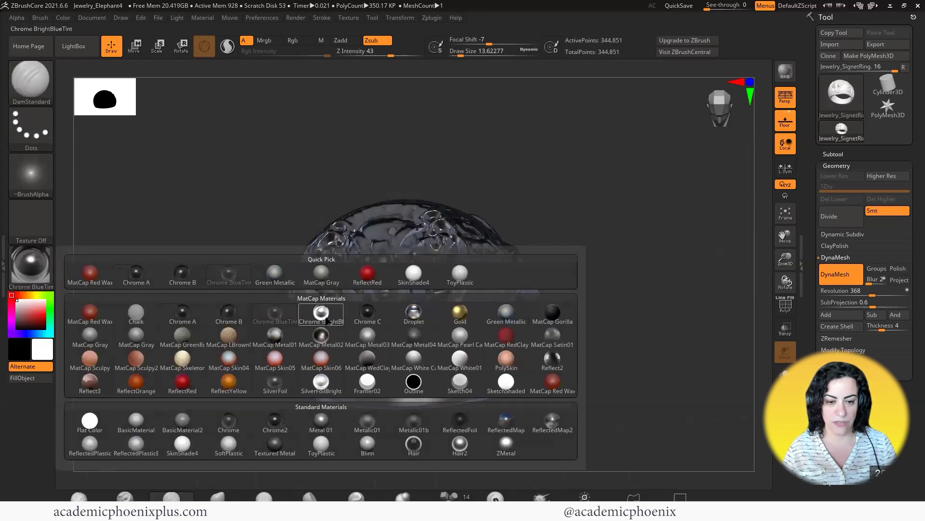
click(321, 313)
click(31, 269)
click(374, 320)
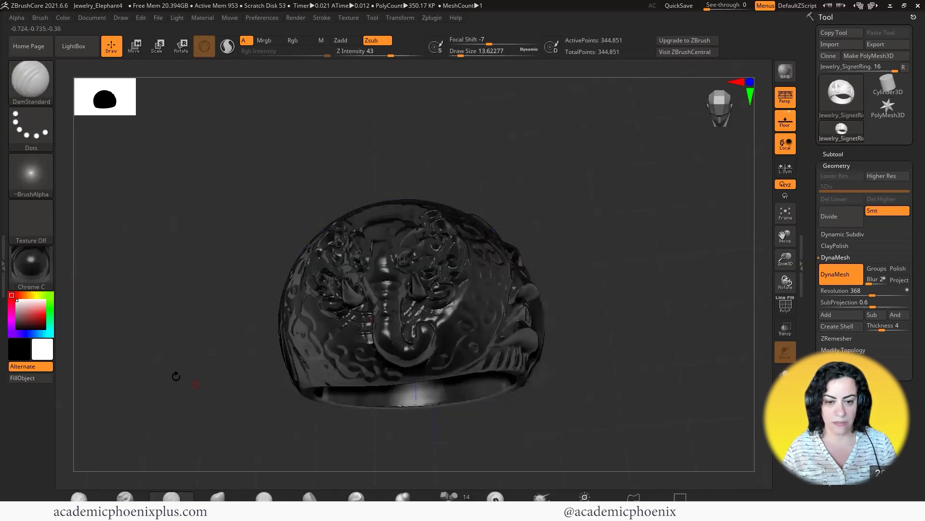
- Try the Droplet, Gold and MatCap Red Wax materials on the ring
click(31, 265)
click(414, 312)
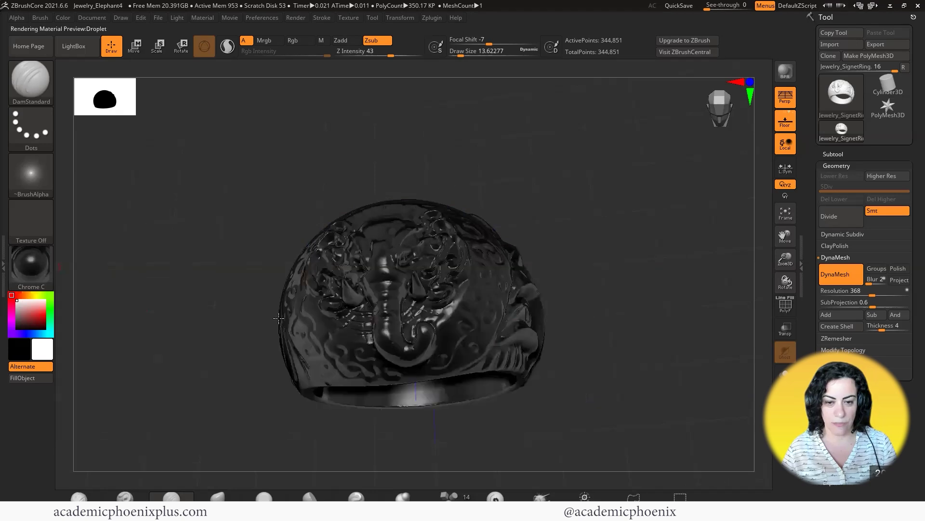
click(30, 266)
click(461, 334)
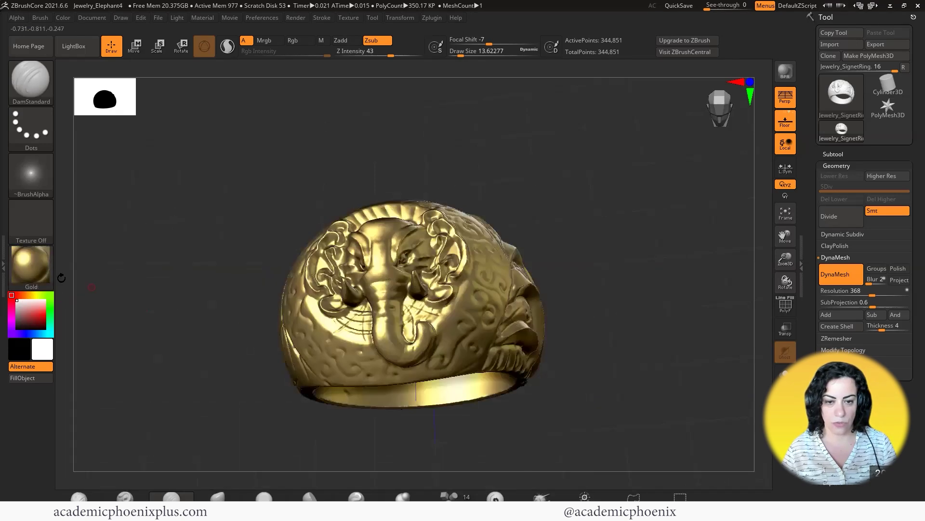
drag(530, 270, 623, 226)
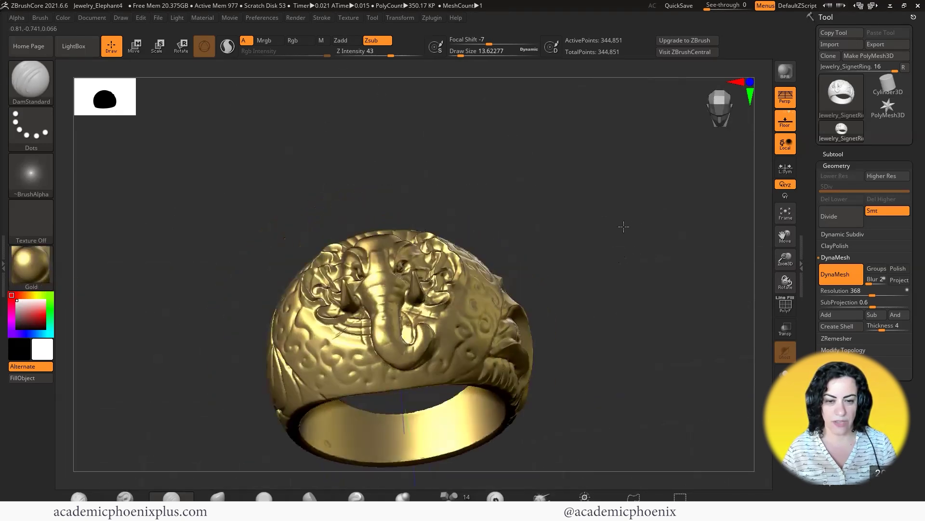
click(30, 266)
click(87, 275)
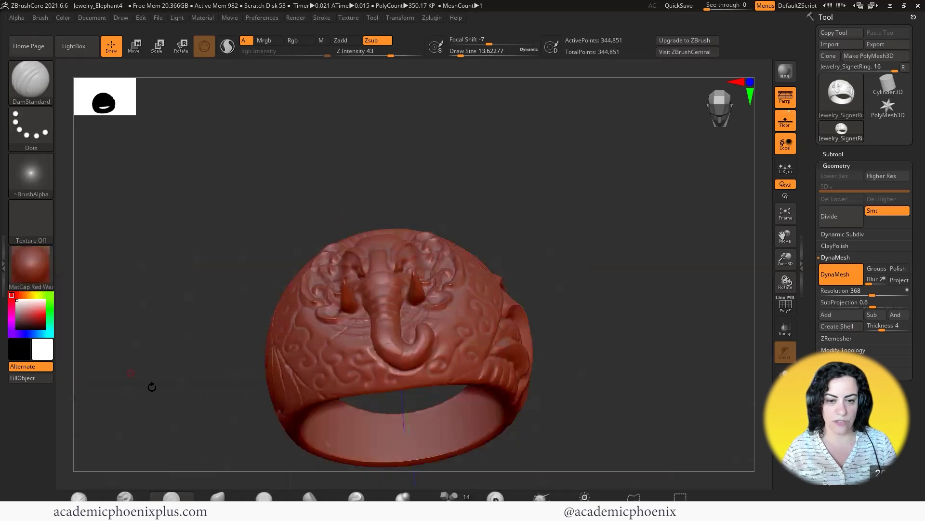
drag(606, 270, 568, 275)
- Apply BasicMaterial to the ring and make a Best-Preview Render of the elephant's head seen from the front
click(30, 265)
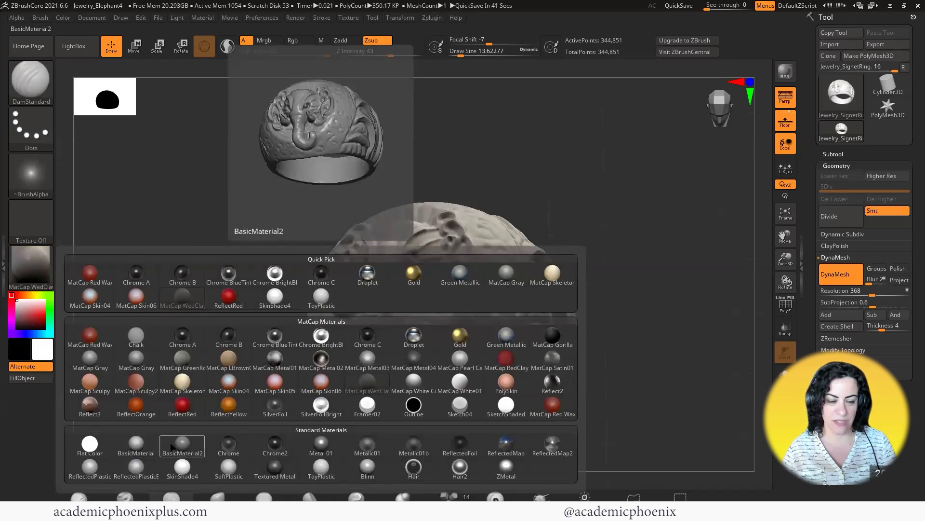
click(137, 445)
drag(426, 338, 625, 275)
key(shift+r)
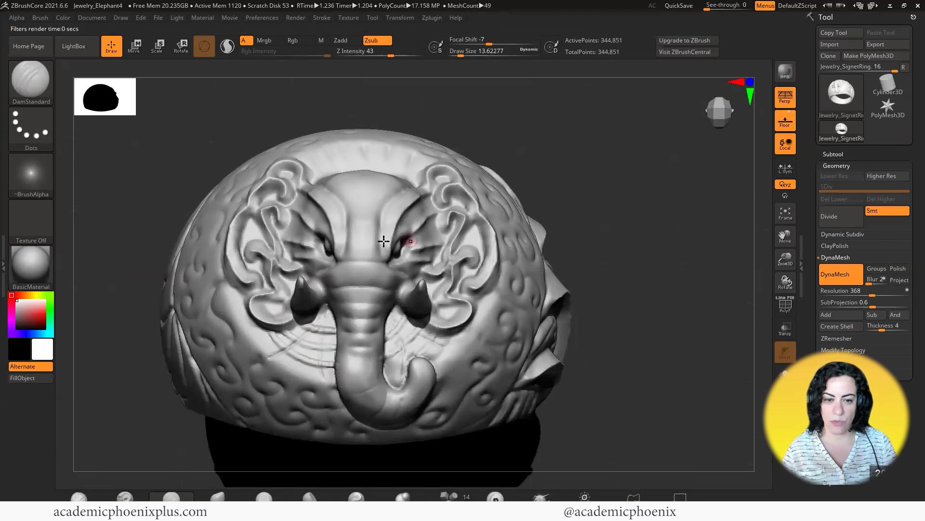
- Export the rendered front view as a JPEG named Ring01 followed by the artist's surname in the ex05_Jewelry folder
click(231, 18)
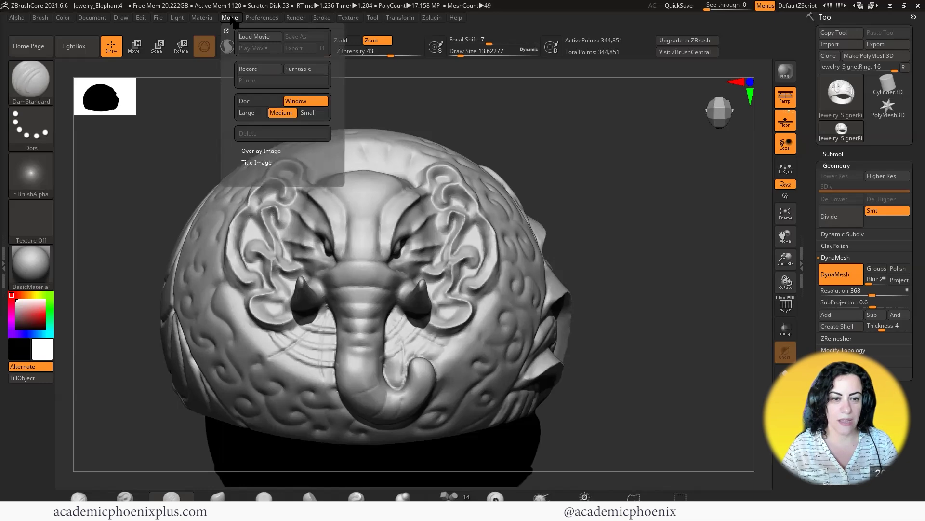
mouse_move(102, 20)
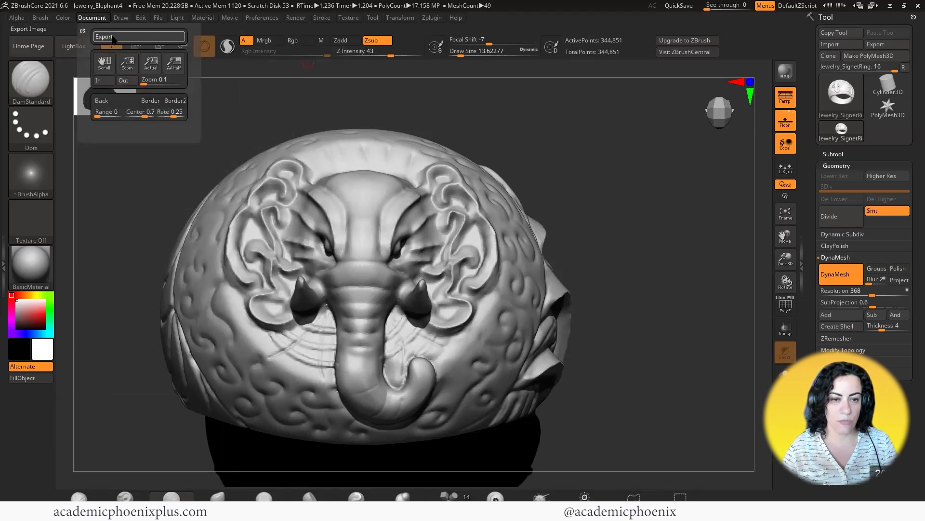
click(113, 37)
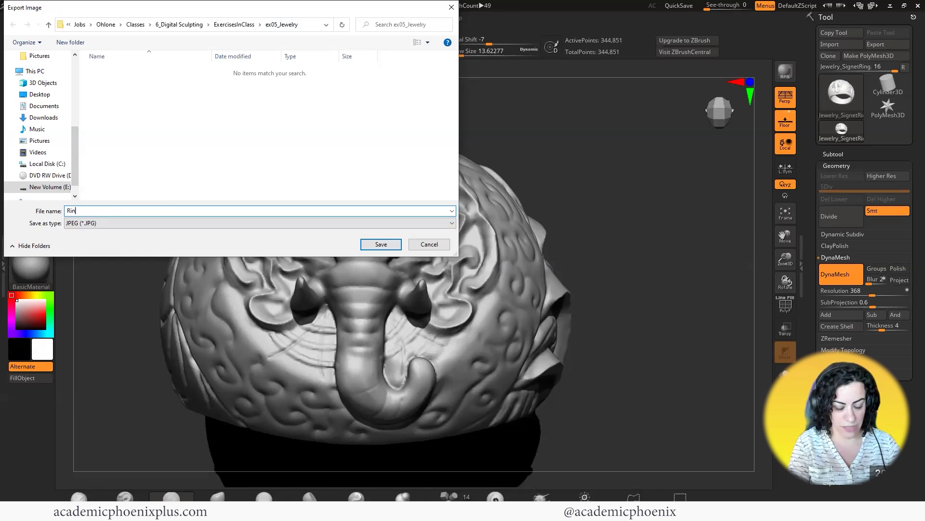
text(Ring0)
click(380, 244)
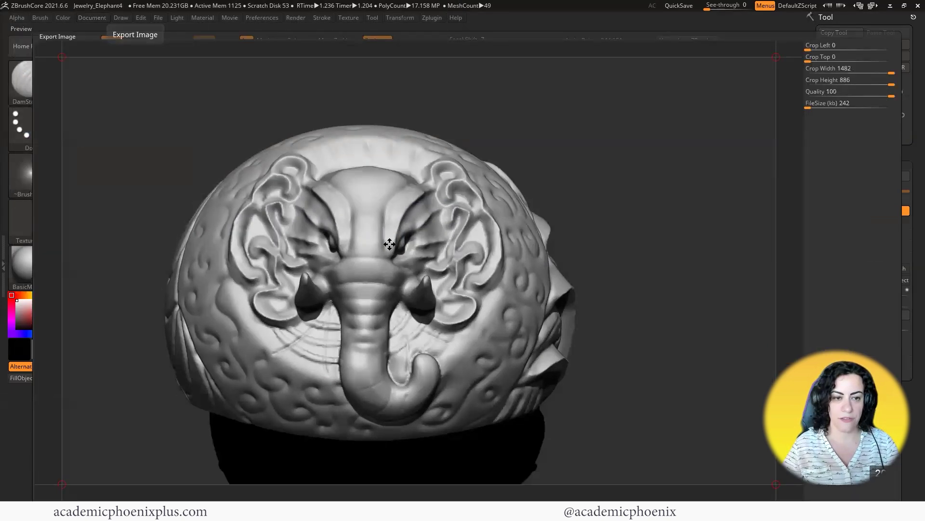
- Crop the exported front view to left 87, top 88, width 1103 and height 789 and confirm the export
drag(66, 63, 101, 100)
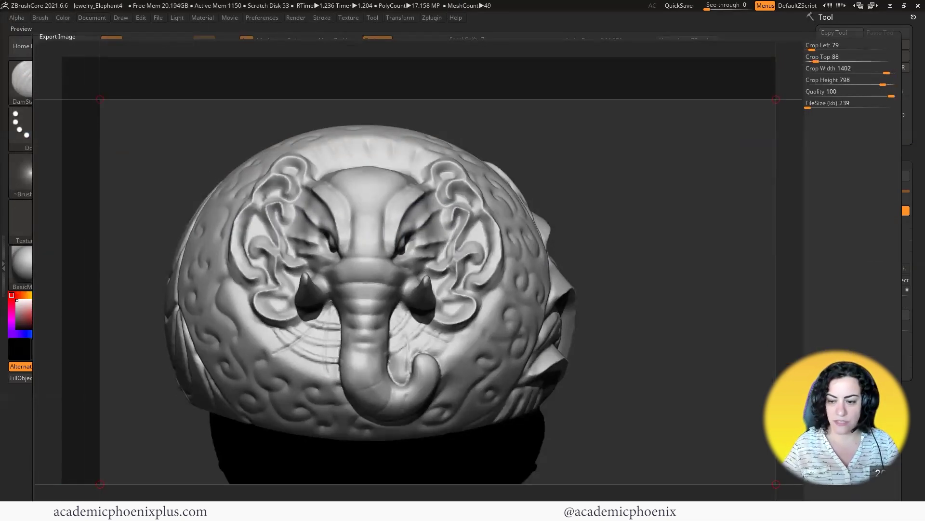
drag(778, 482, 595, 478)
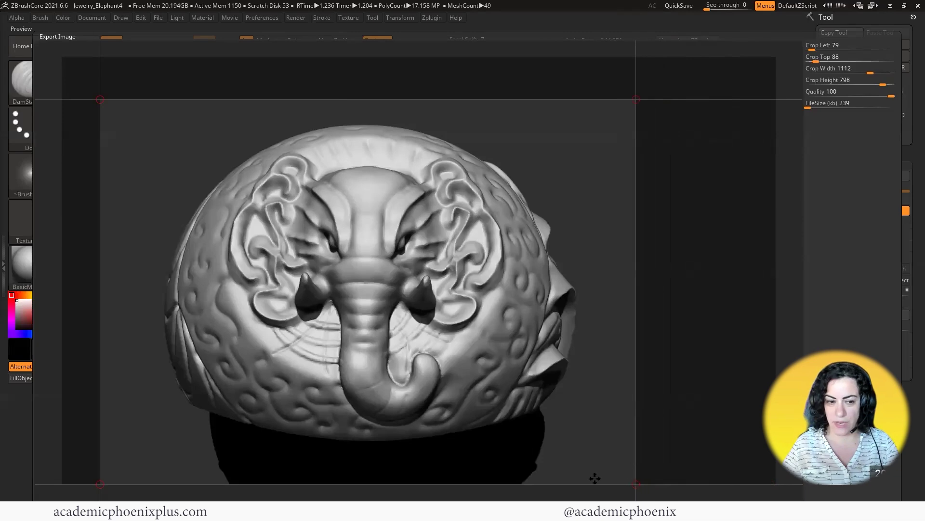
drag(96, 486, 100, 482)
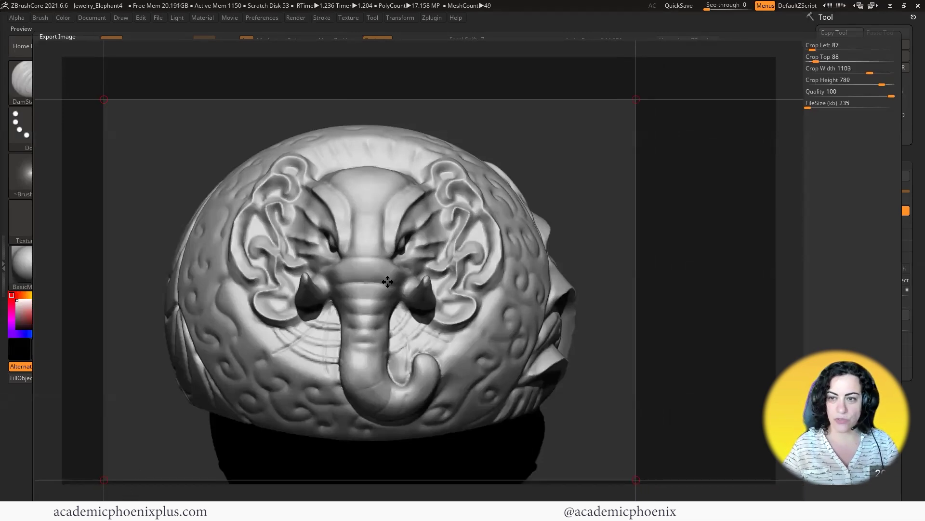
click(495, 501)
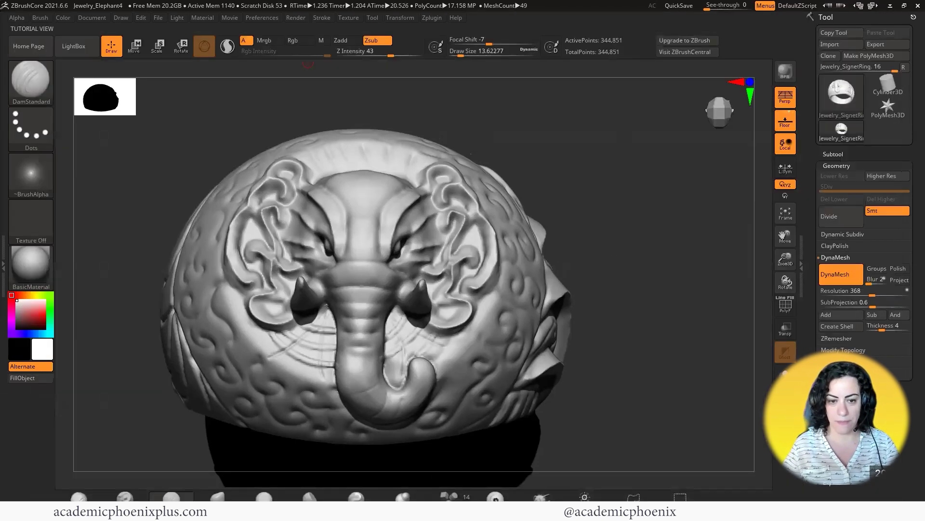
- Make a Best-Preview Render of the ring's side and export it as a JPEG, changing the ring number in the first image's file name
mouse_move(653, 381)
mouse_down()
mouse_move(639, 357)
mouse_move(695, 377)
mouse_move(562, 223)
mouse_up()
click(783, 77)
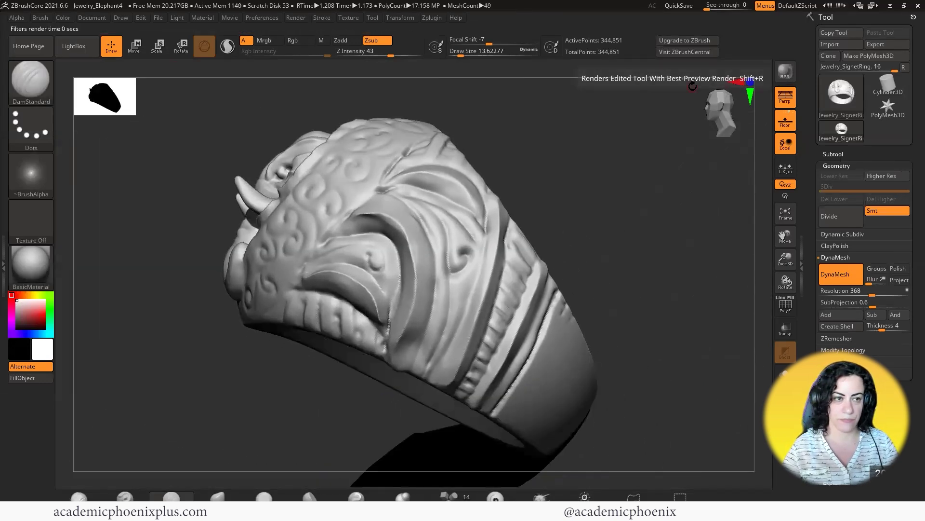
click(91, 18)
click(95, 73)
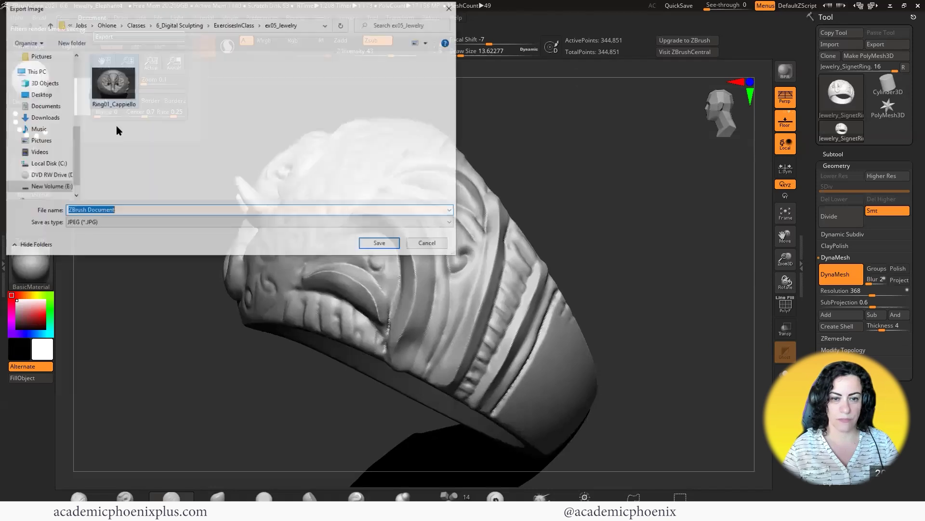
click(112, 98)
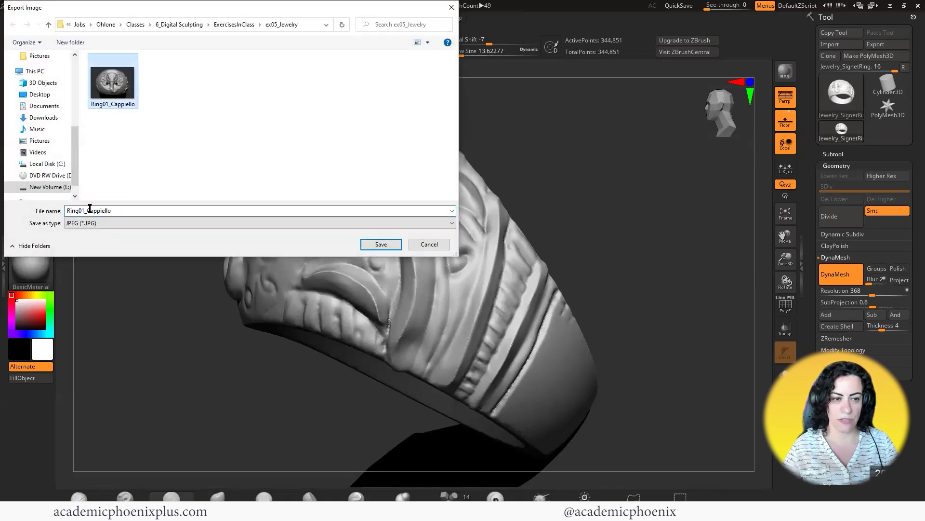
double_click(89, 210)
click(83, 210)
key(Delete)
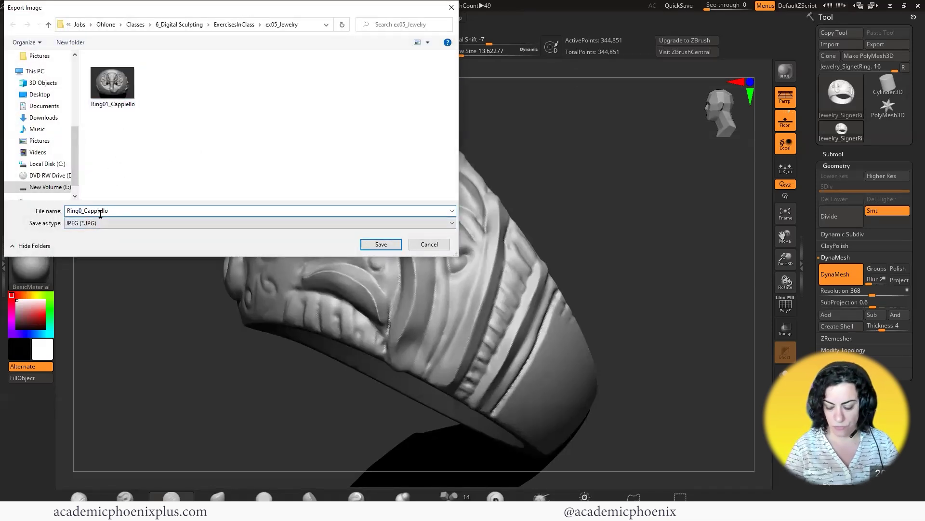
key(Return)
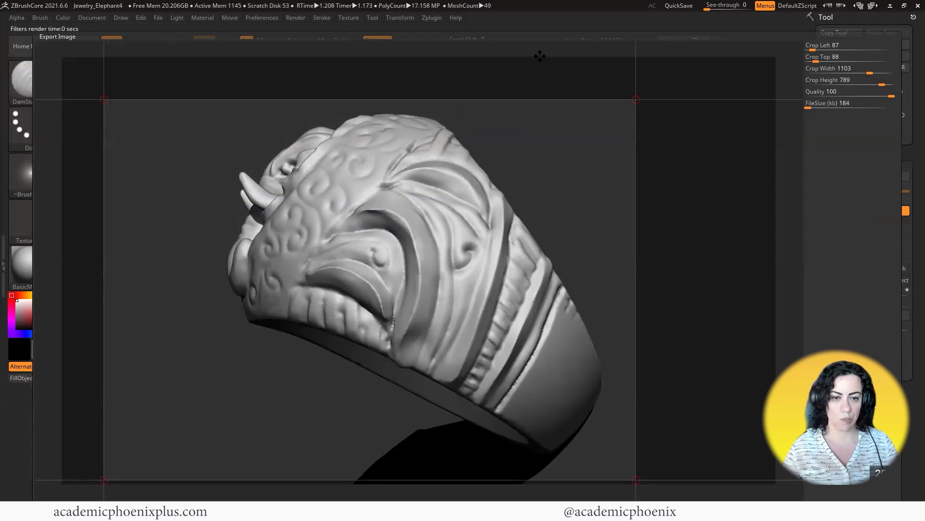
- Crop the exported side view to left 175, top 79, width 1015 and height 798
drag(155, 122, 157, 115)
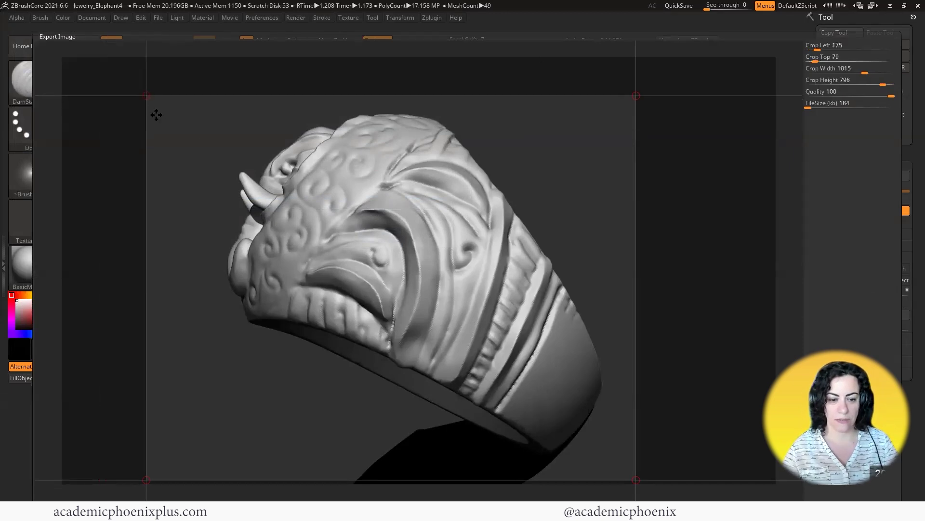
drag(641, 457, 746, 149)
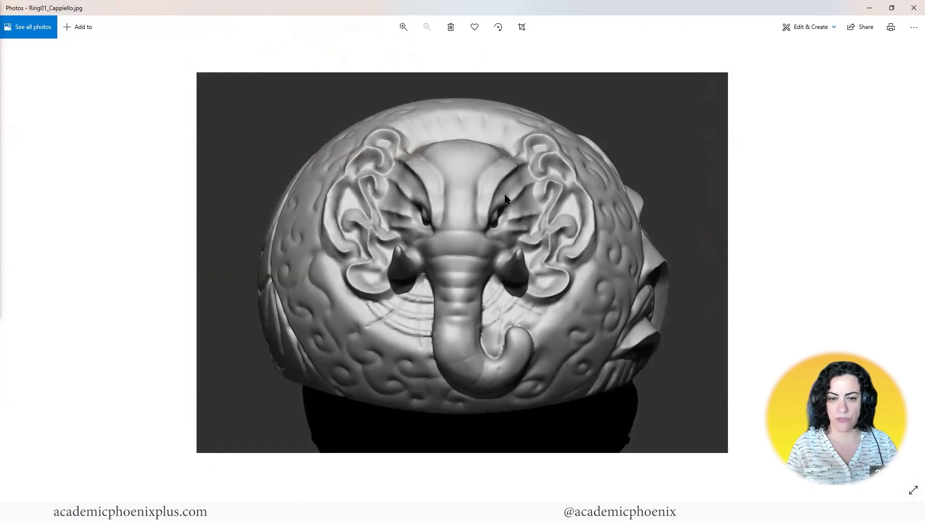
- Switch to Photos and look through the exported ring renders from the first to the third image
key(Right)
key(Right)
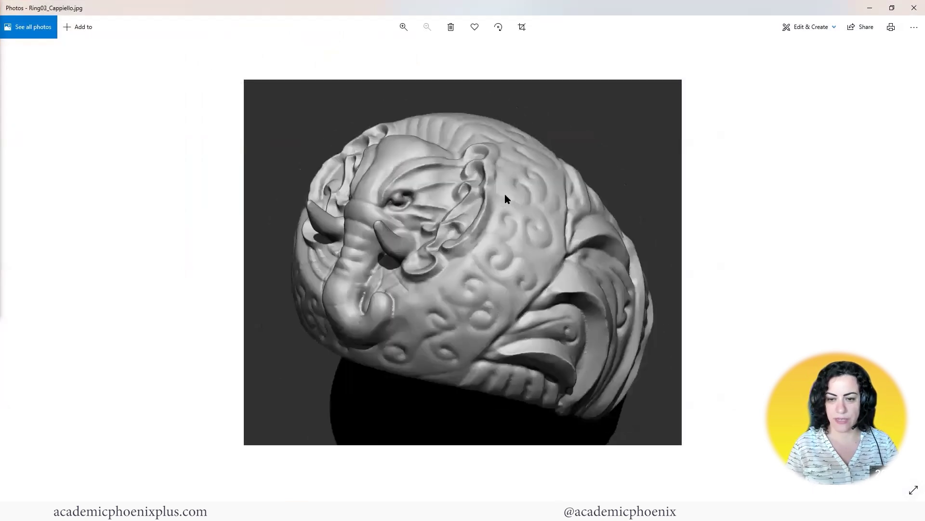